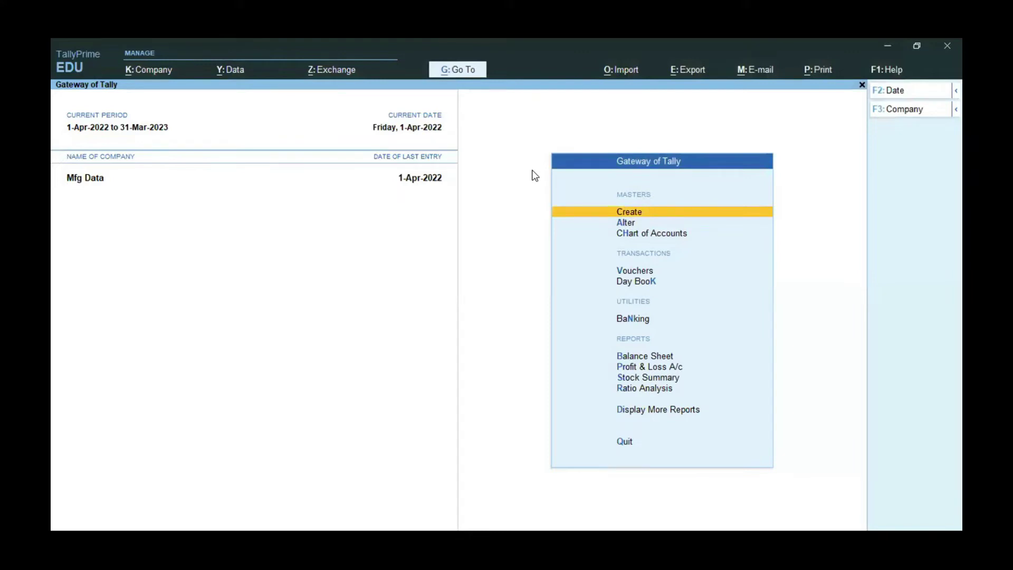
key("Up")
key("Down")
key("Up")
key("Up")
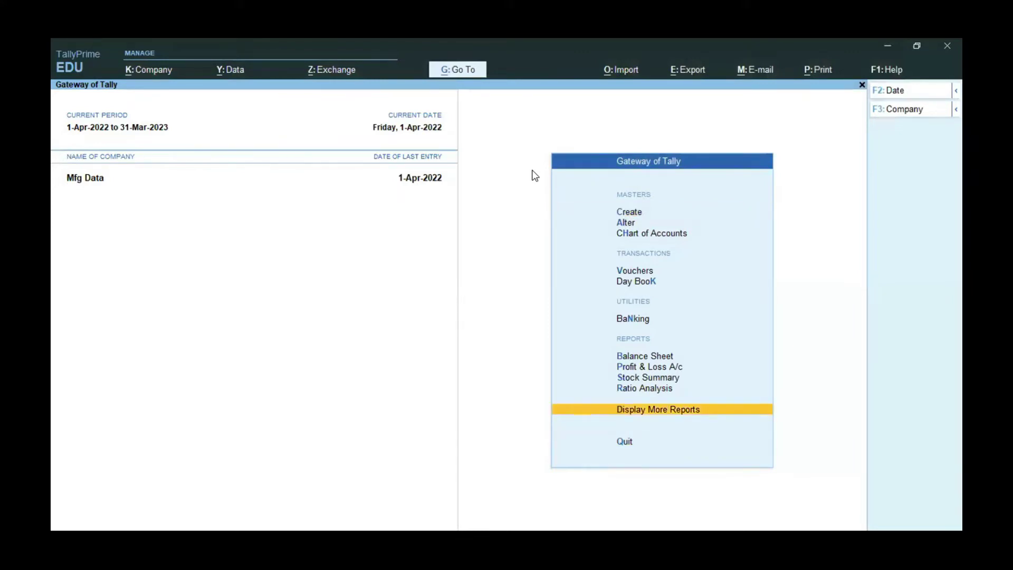
key("Down")
key("Up")
key("Up")
key("Down")
key("Down")
key("Up")
key("Down")
key("Up")
key("Down")
key("Down")
key("Down")
key("Up")
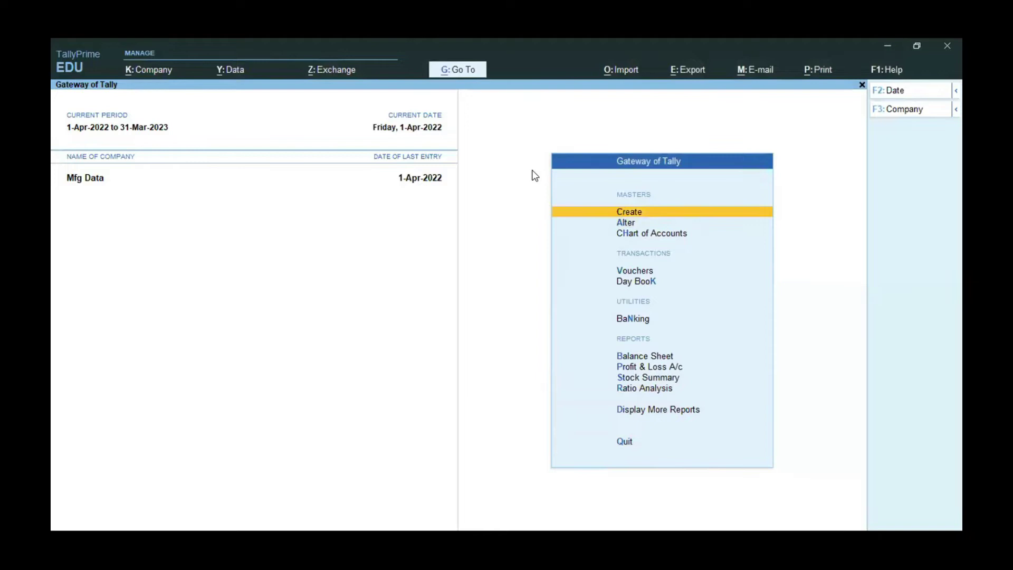
- View the blank stock group creation form and leave it without creating a group
key("Return")
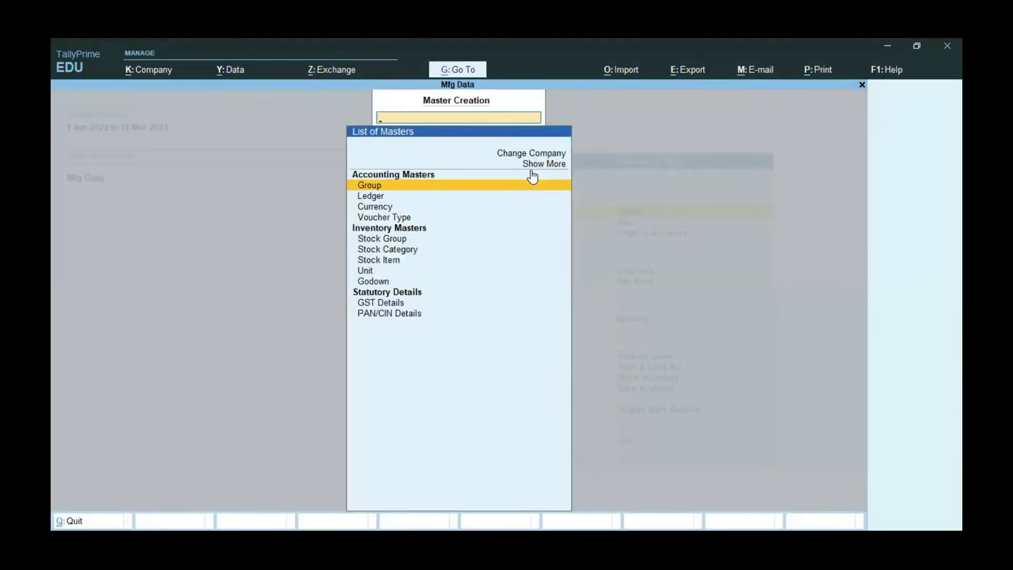
key("Down")
key("Down")
key("Down")
key("Down")
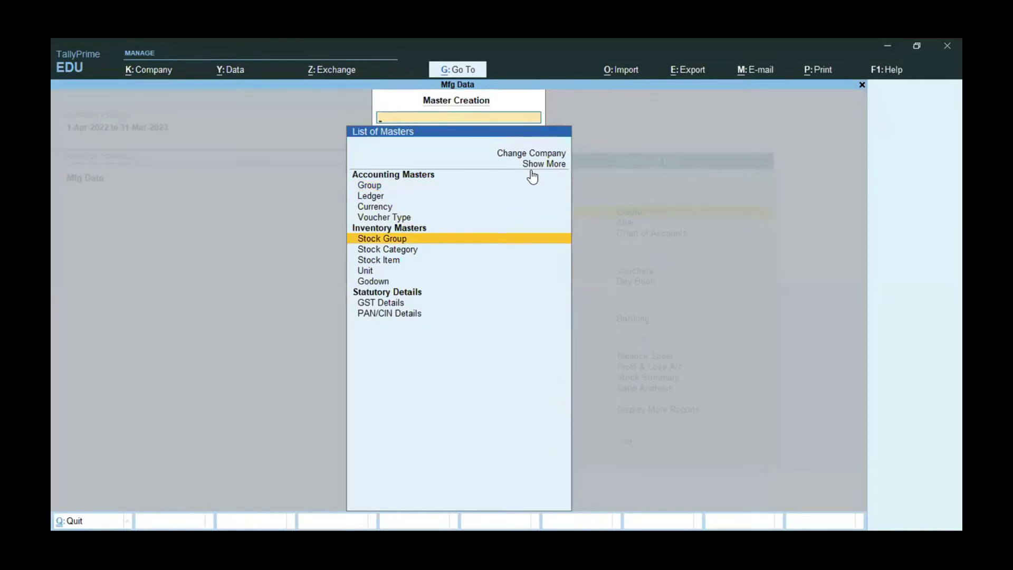
key("Return")
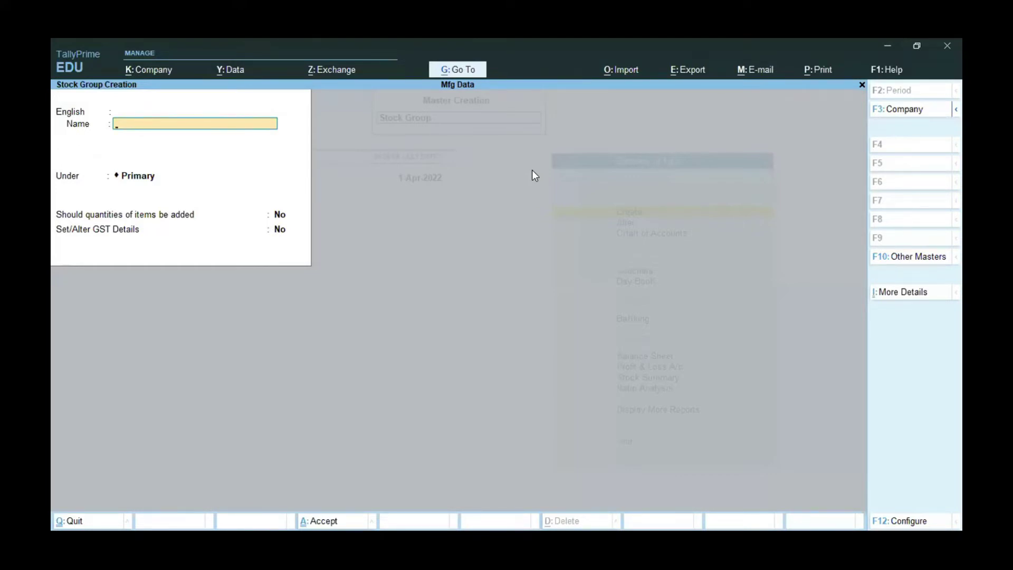
key("Escape")
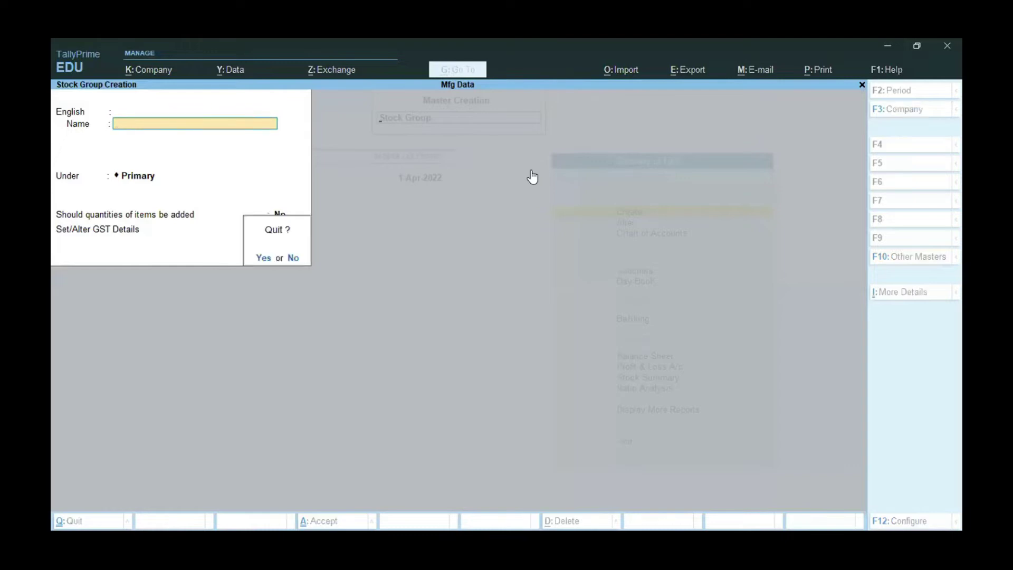
key("y")
key("Escape")
- Open the Finish Goods stock group for alteration to view its settings
key("Down")
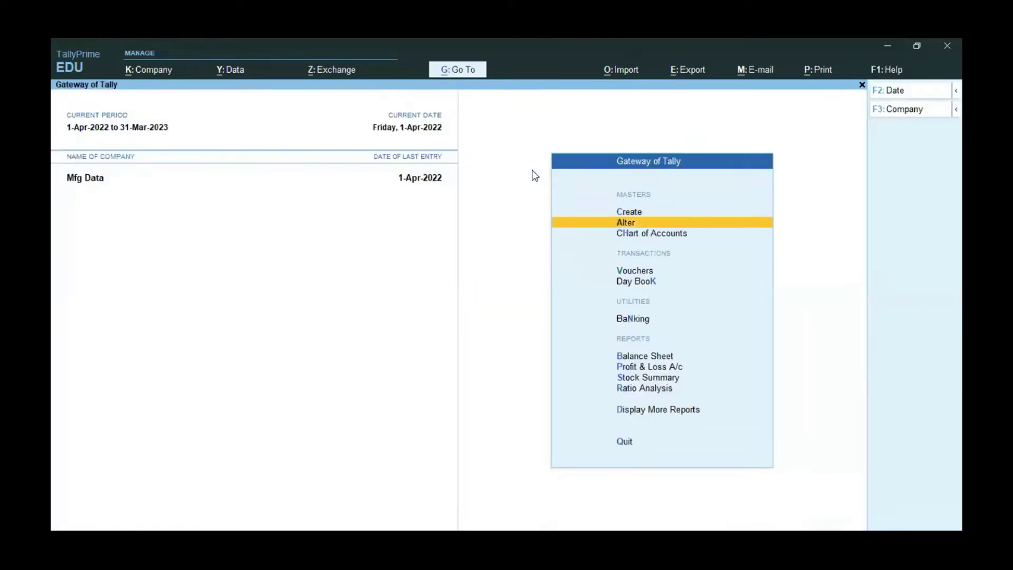
key("Return")
key("Down")
key("Down")
key("Down")
key("Down")
key("Down")
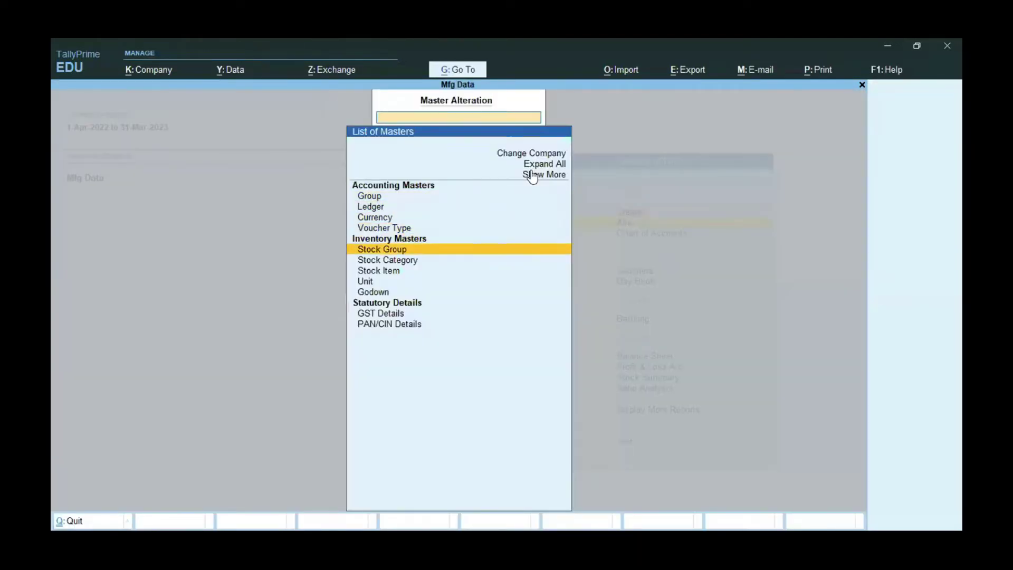
key("Up")
key("Return")
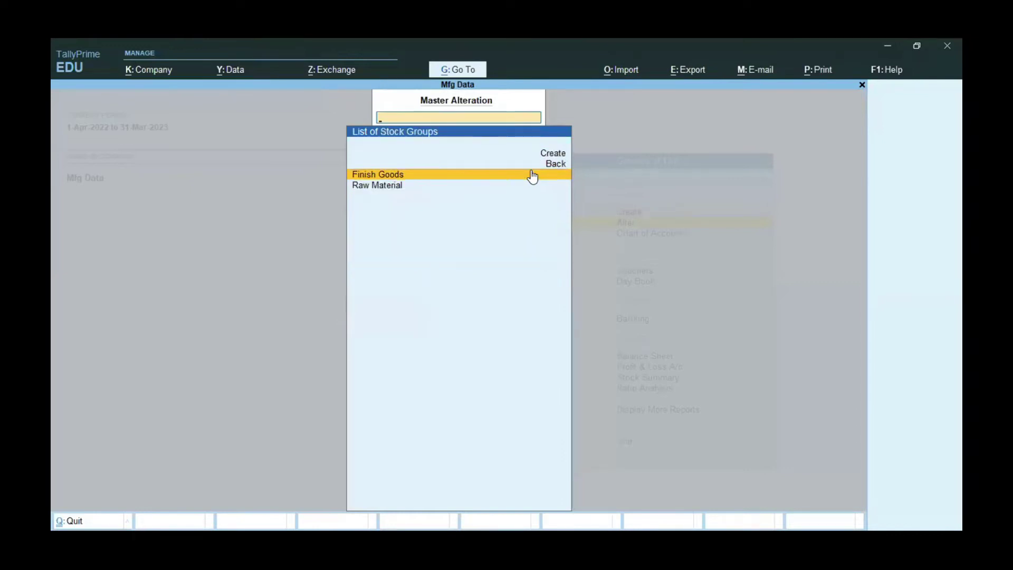
left_click(530, 170)
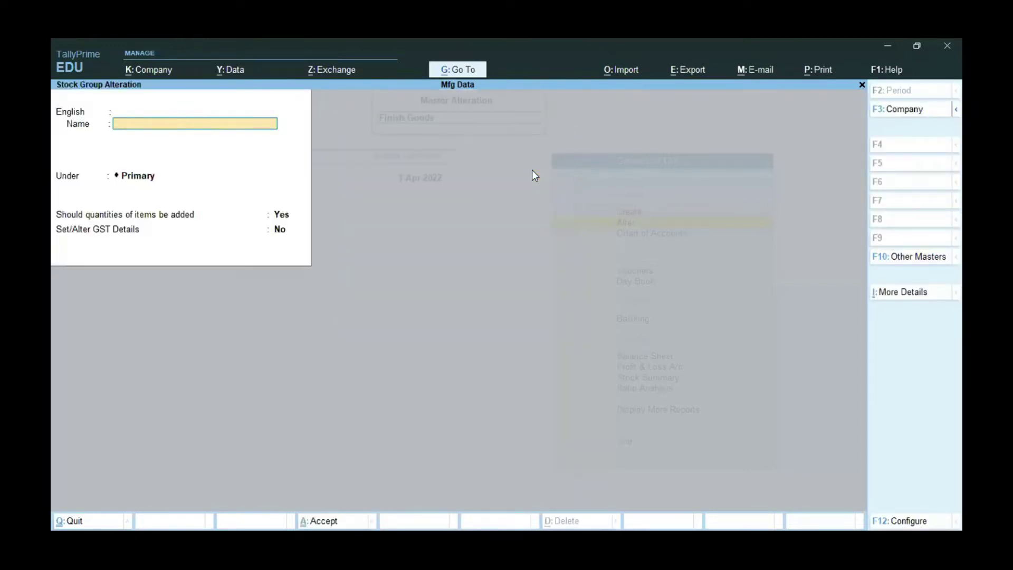
- Close Finish Goods, view the Raw Material stock group, and return to the Gateway of Tally
key("Escape")
key("Down")
key("Return")
key("Escape")
key("Escape")
key("Escape")
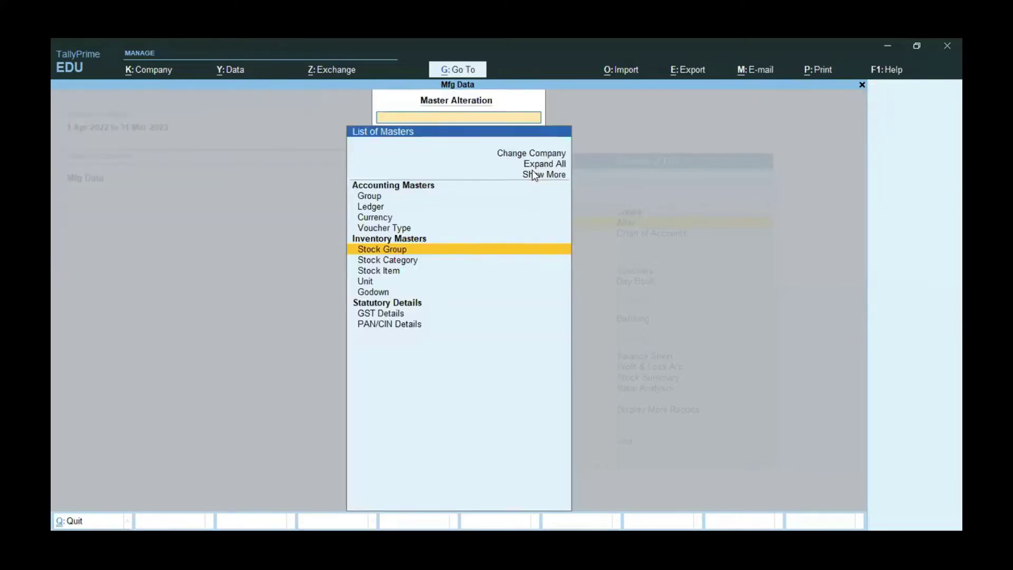
key("Escape")
key("Escape")
key("n")
- View the blank stock item creation form and leave it without creating an item
key("Down")
key("Up")
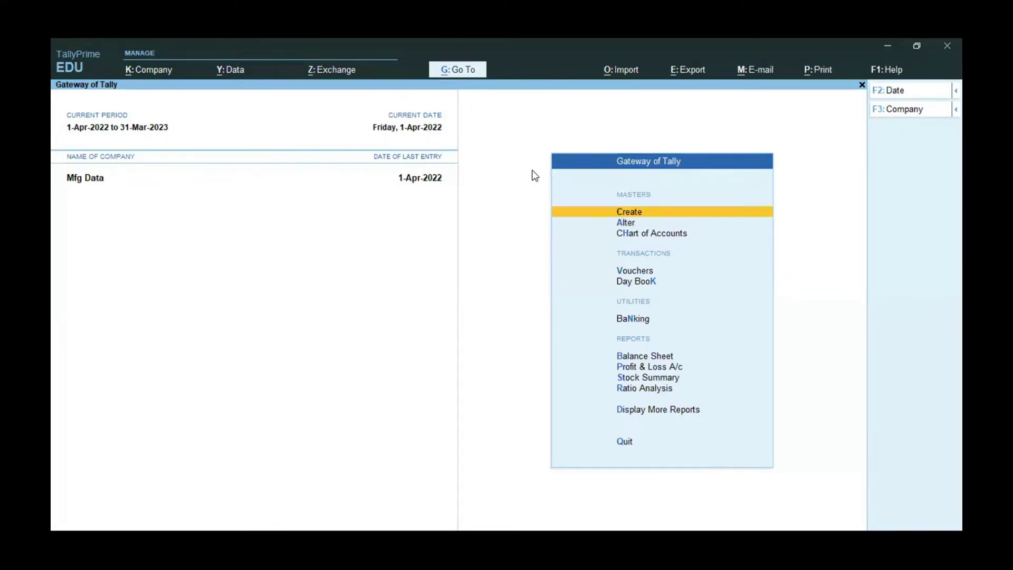
key("Down")
key("Up")
key("Return")
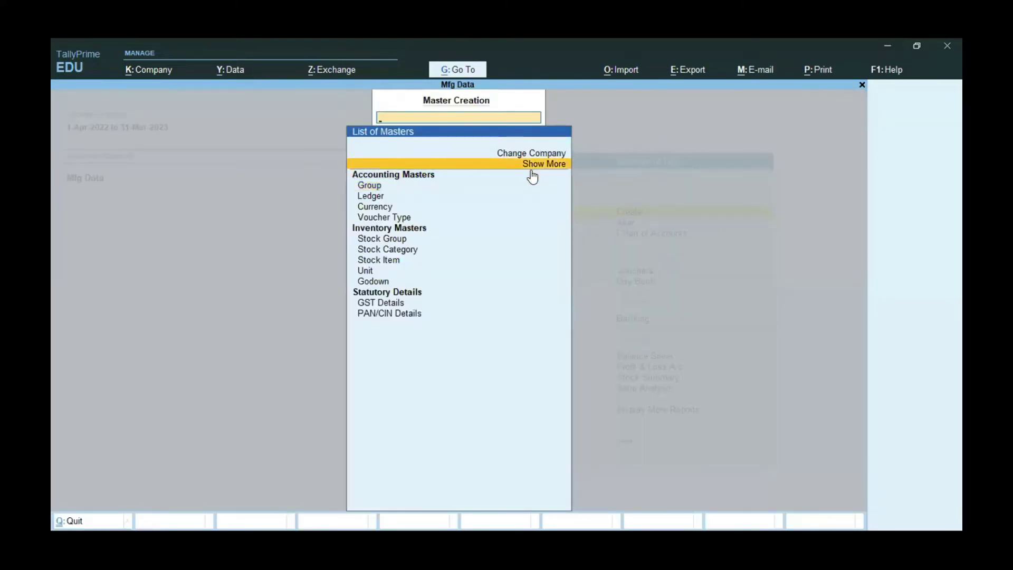
key("Down")
key("Down")
key("Down")
key("Down")
key("Down")
key("Down")
key("Down")
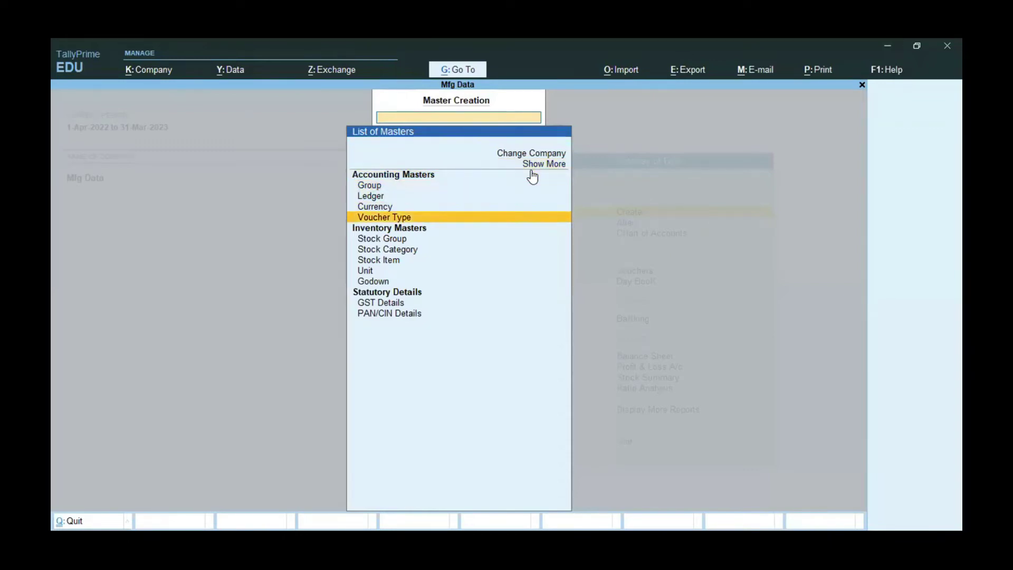
key("Return")
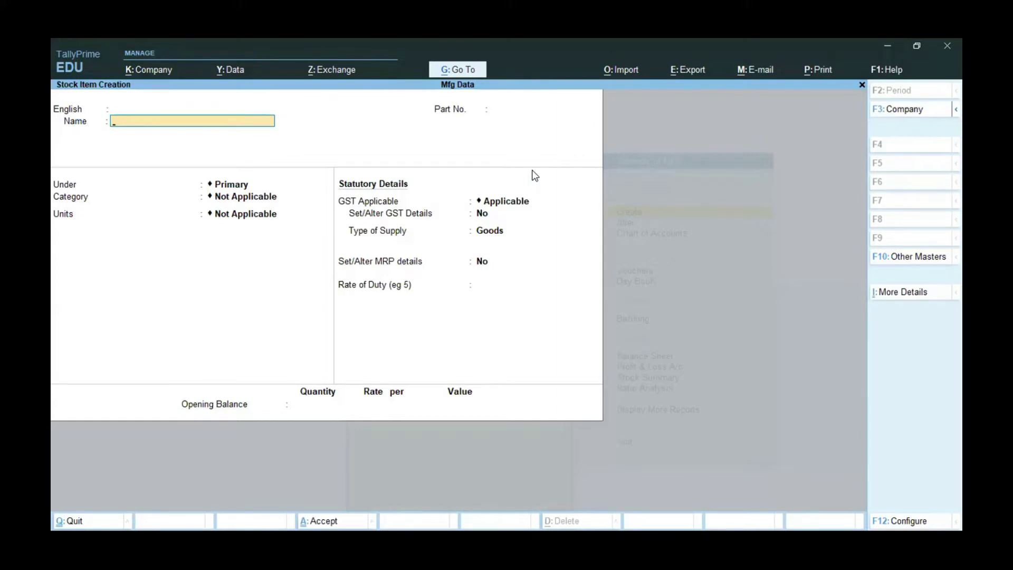
key("Escape")
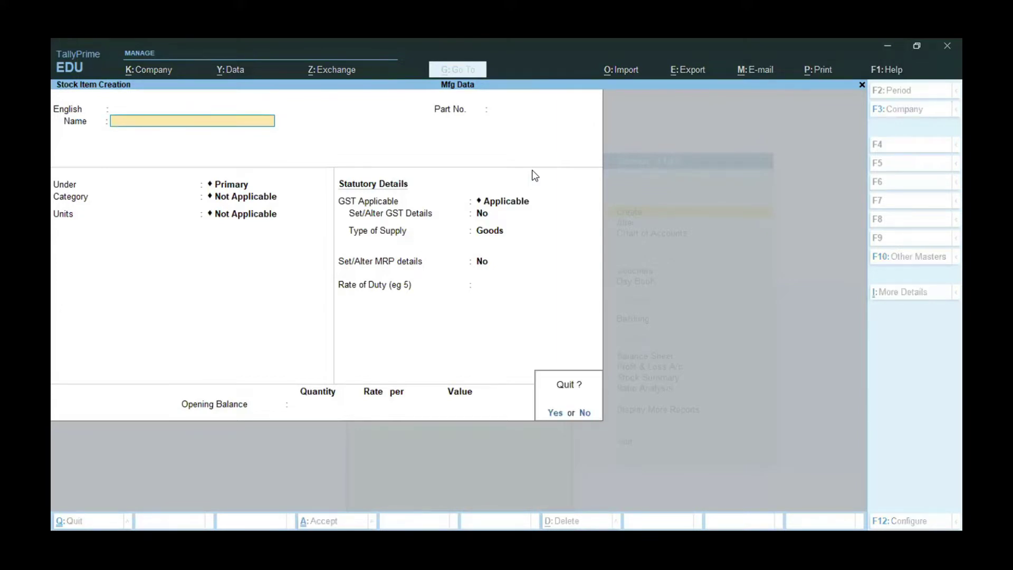
key("Return")
key("Escape")
- Open the list of stock items for alteration and look through its entries
key("Down")
key("Return")
key("Down")
key("Down")
key("Down")
key("Down")
key("Down")
key("Down")
key("Down")
key("Return")
key("Down")
key("Up")
key("Down")
key("Down")
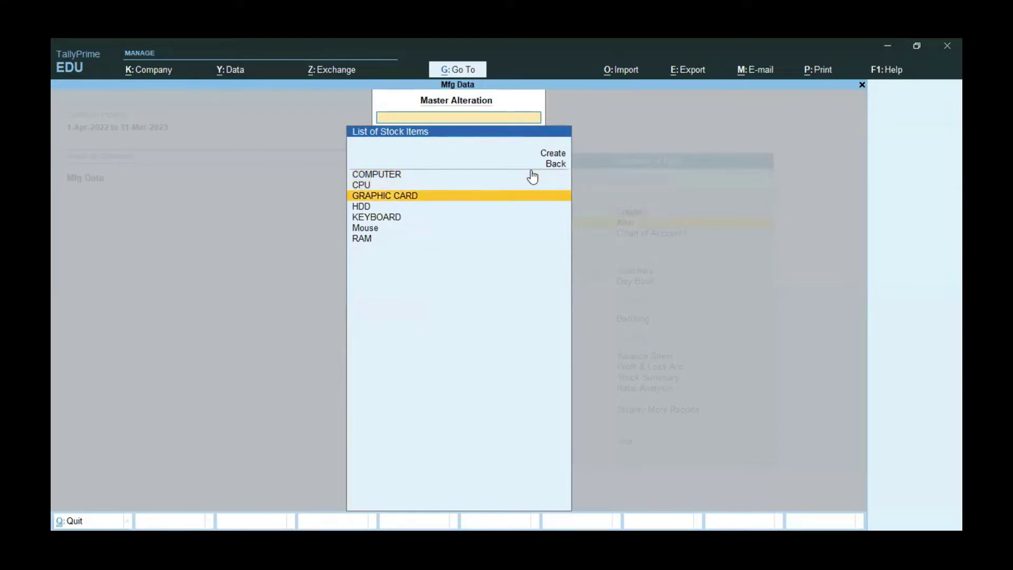
key("Down")
key("Down")
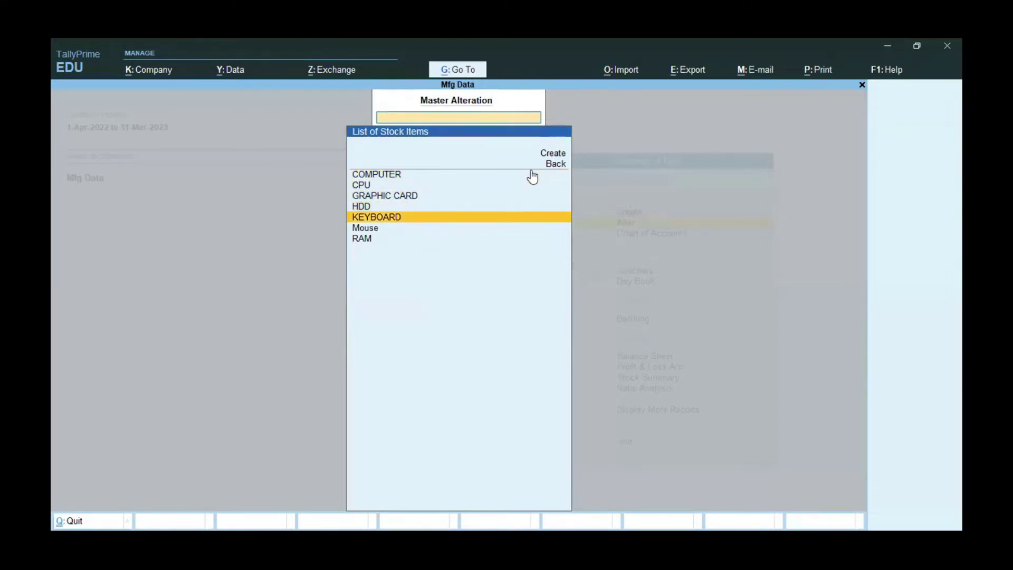
key("Down")
key("Down")
key("Up")
key("Up")
key("Up")
key("Up")
key("Up")
- Review the CPU stock item's group, units, BOM and GST settings, and accept the record
key("Return")
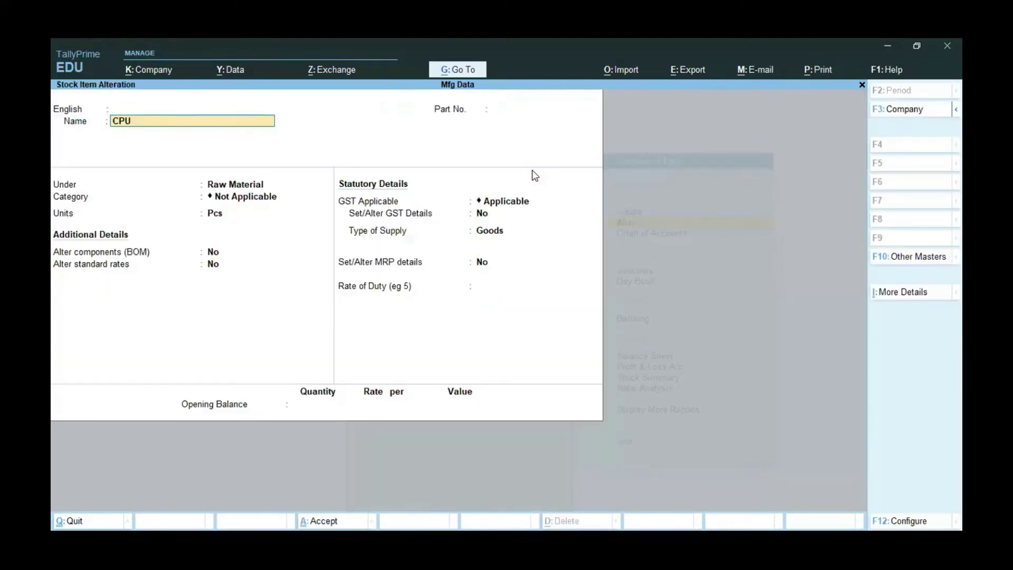
key("Return")
key("Return")
key("Return")
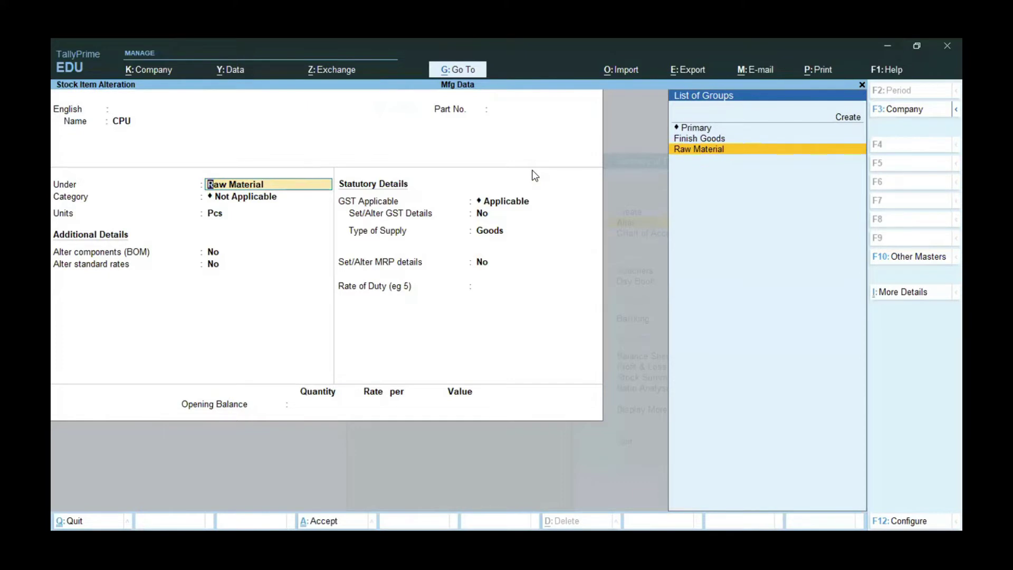
key("Return")
key("Return")
key("Return")
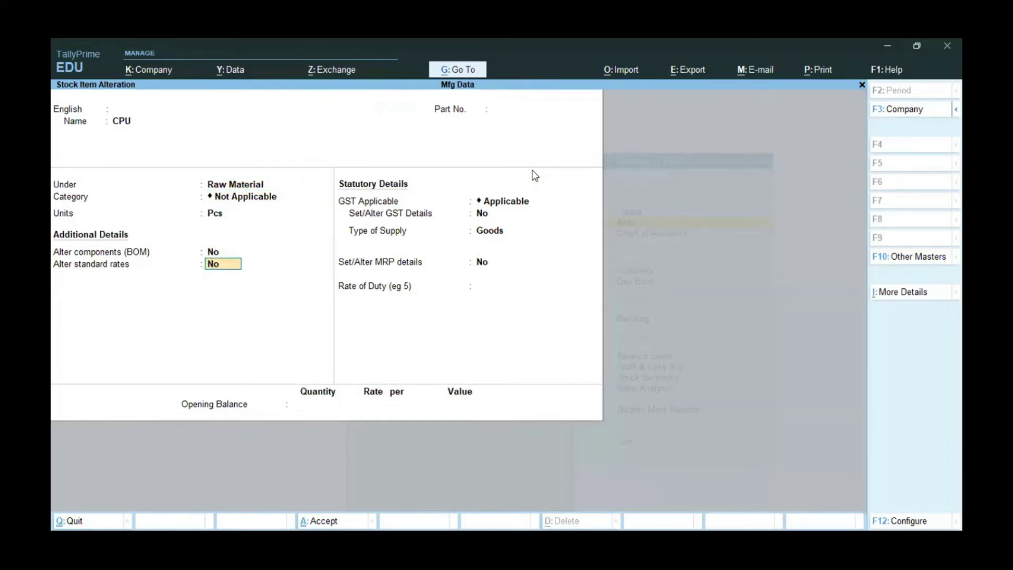
key("Return")
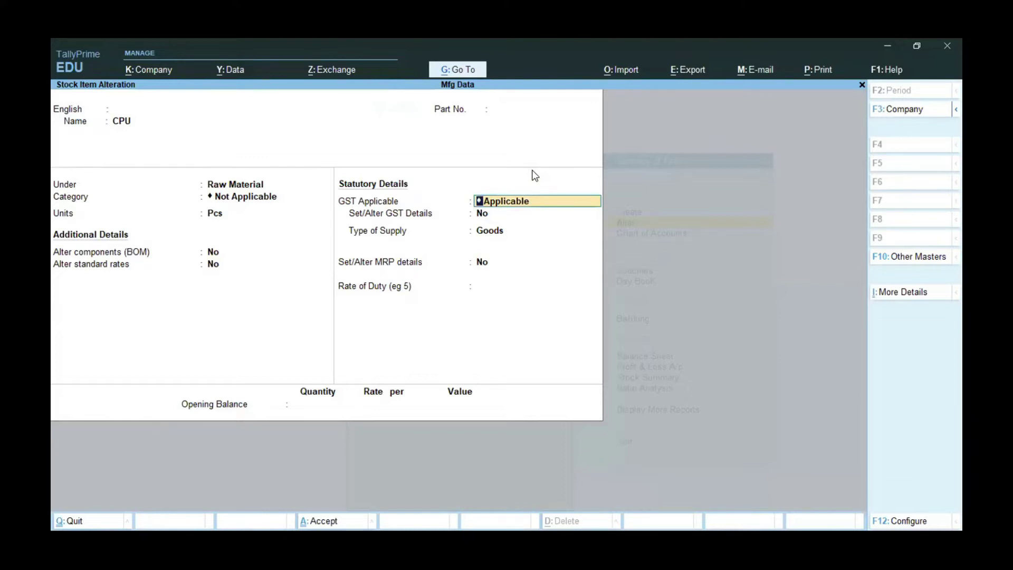
key("Return")
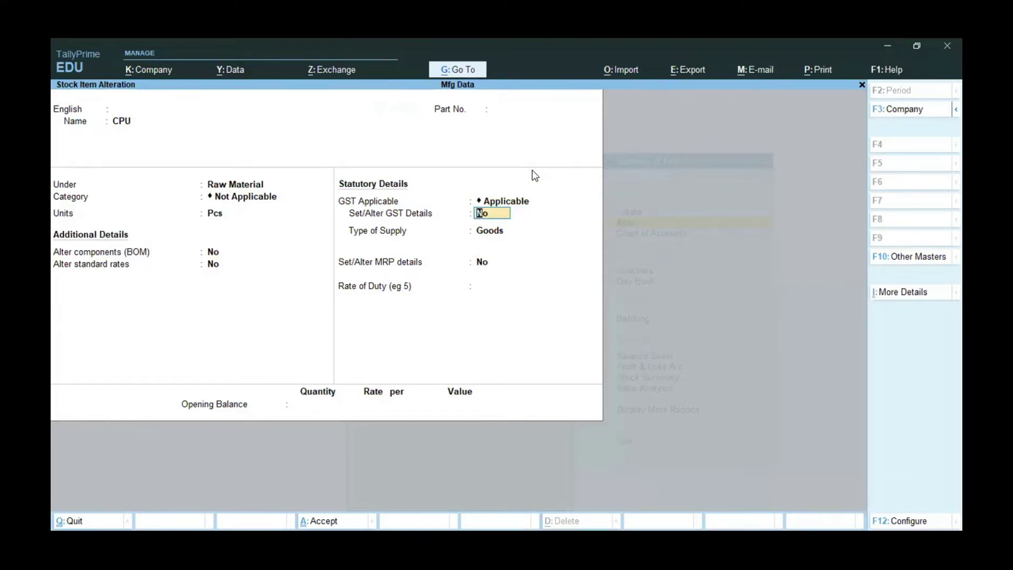
key("Return")
key("Return")
key("Return")
key("Return")
key("Return")
key("Return")
- Review the GRAPHIC CARD stock item's group, units, BOM and GST settings, and accept the record
key("Down")
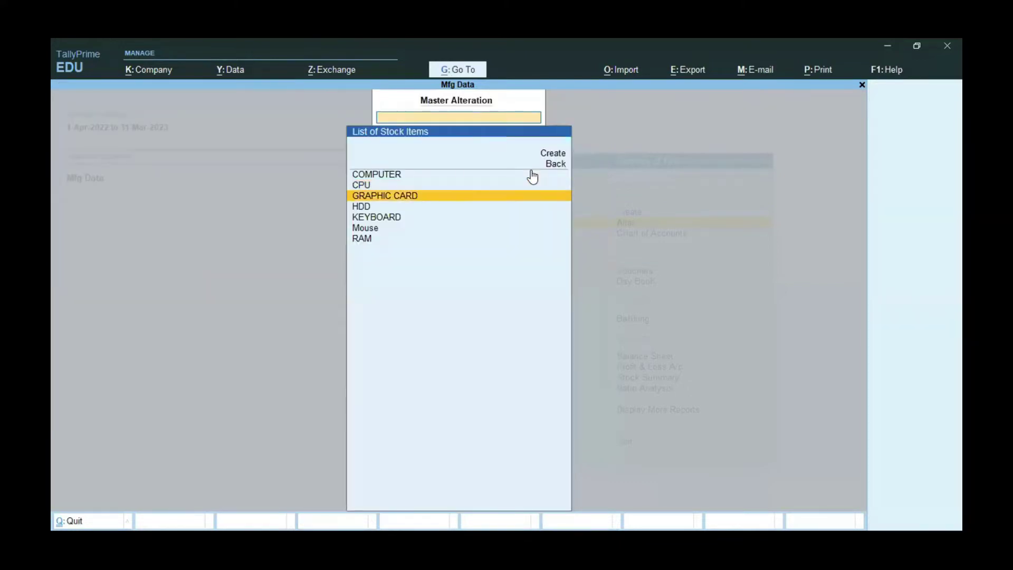
key("Return")
key("Return")
key("Return")
key("Return")
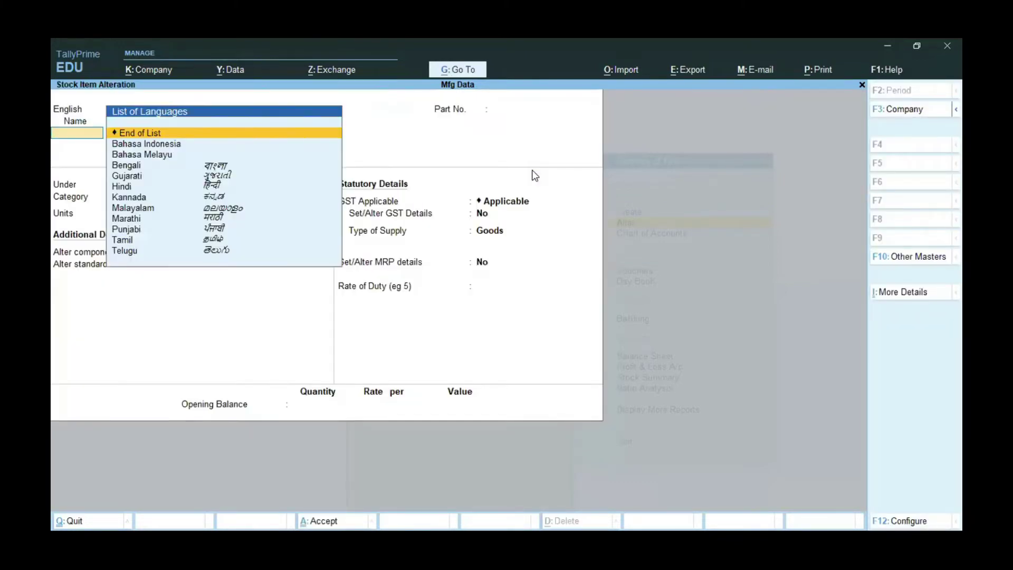
key("Return")
key("Return")
key("Return")
key("Return")
key("Return")
key("Return")
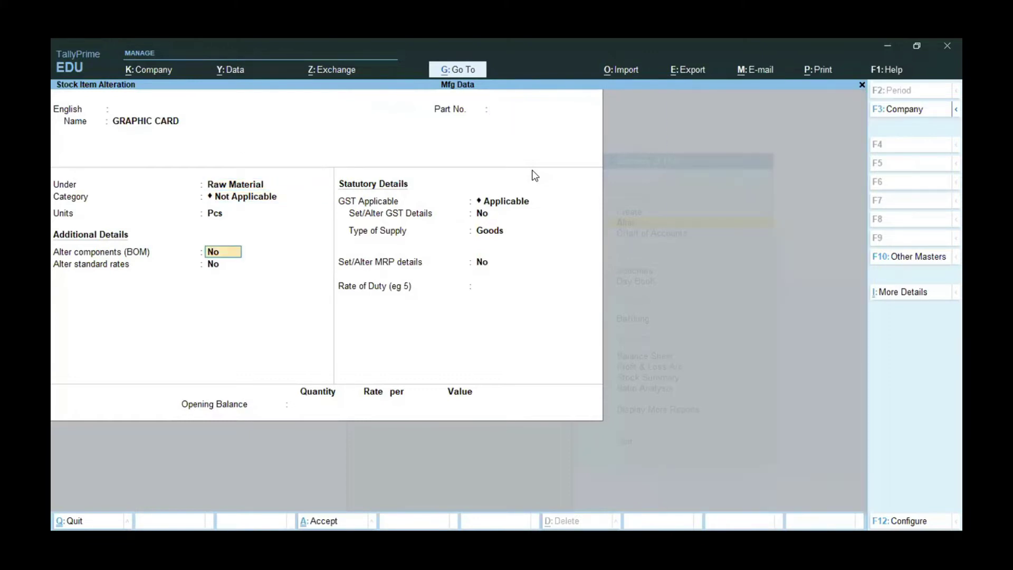
key("Return")
key("Return")
key("Return")
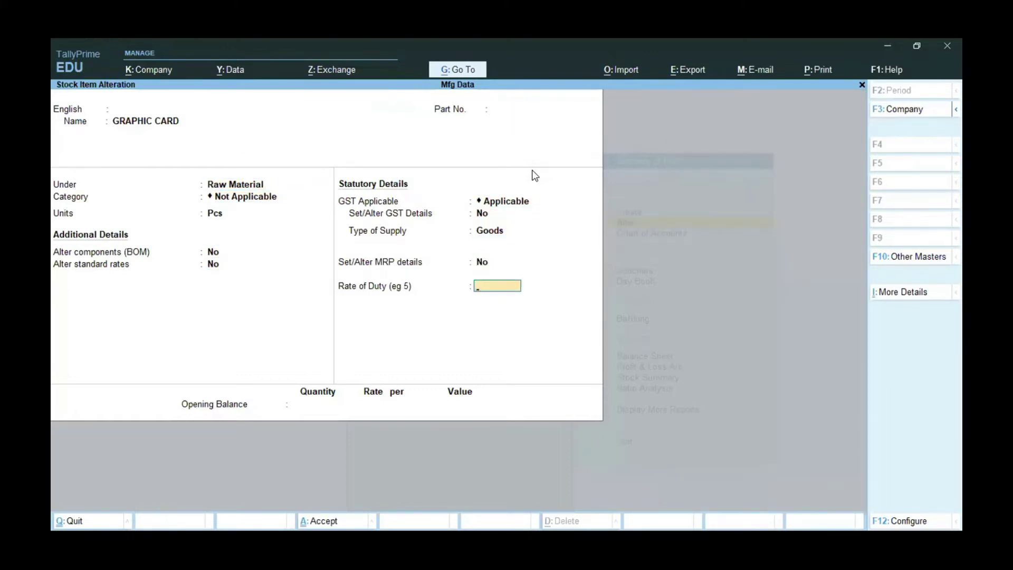
key("Return")
- View the HDD stock item's details and accept the record
key("Down")
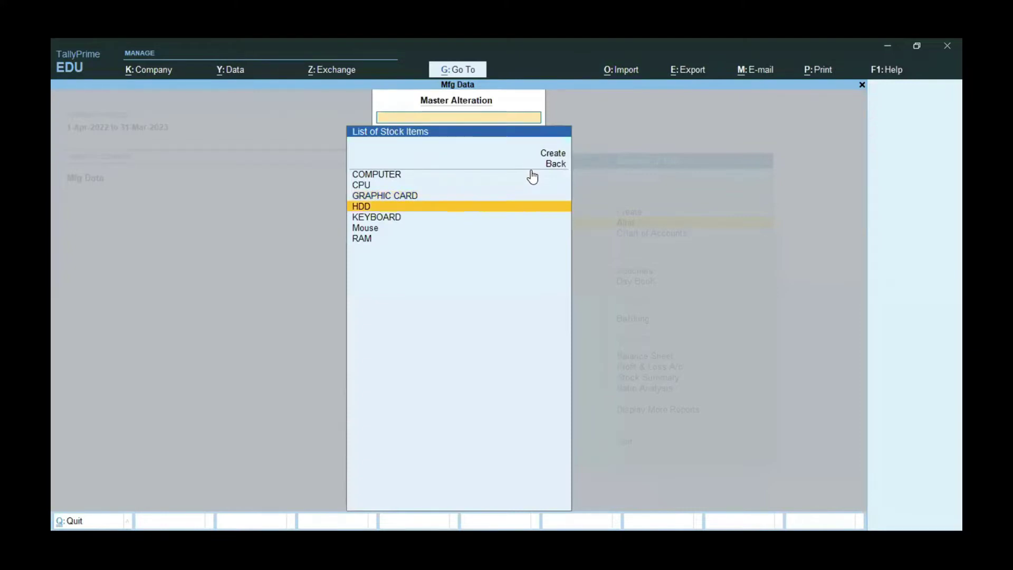
key("Return")
key("ctrl+a")
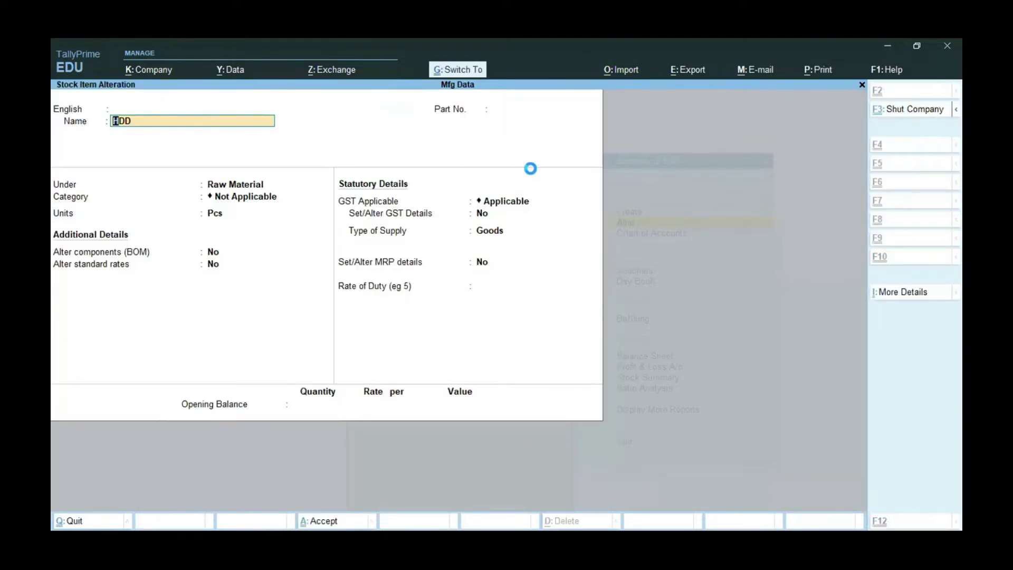
key("Down")
key("Down")
key("Down")
key("Up")
key("Up")
key("Up")
key("Up")
key("Up")
key("Up")
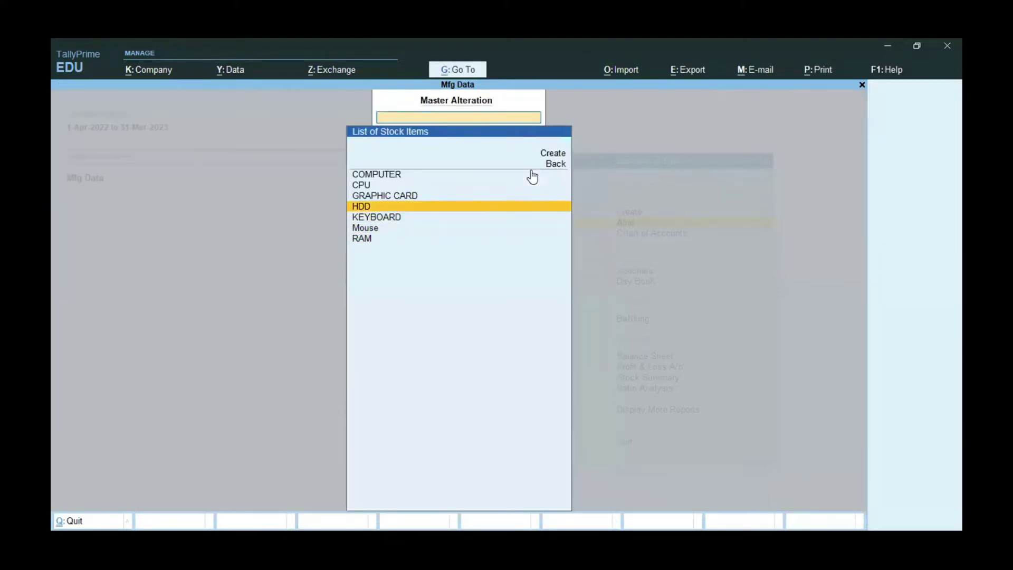
key("Down")
key("Down")
key("Down")
key("Down")
key("Down")
key("Down")
- Open the COMPUTER stock item for alteration
key("Up")
key("Up")
key("Up")
key("Up")
key("Up")
key("Up")
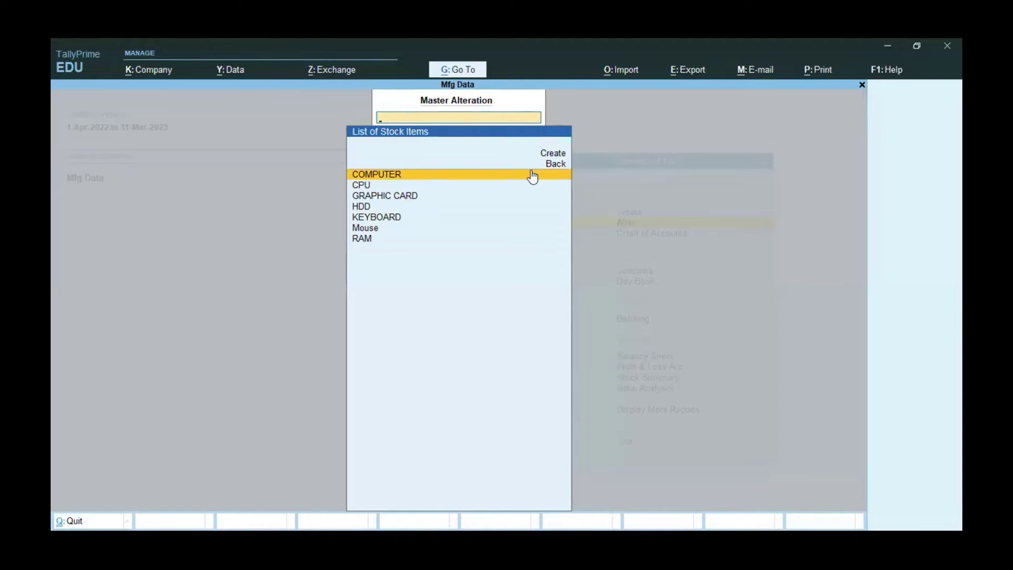
key("Return")
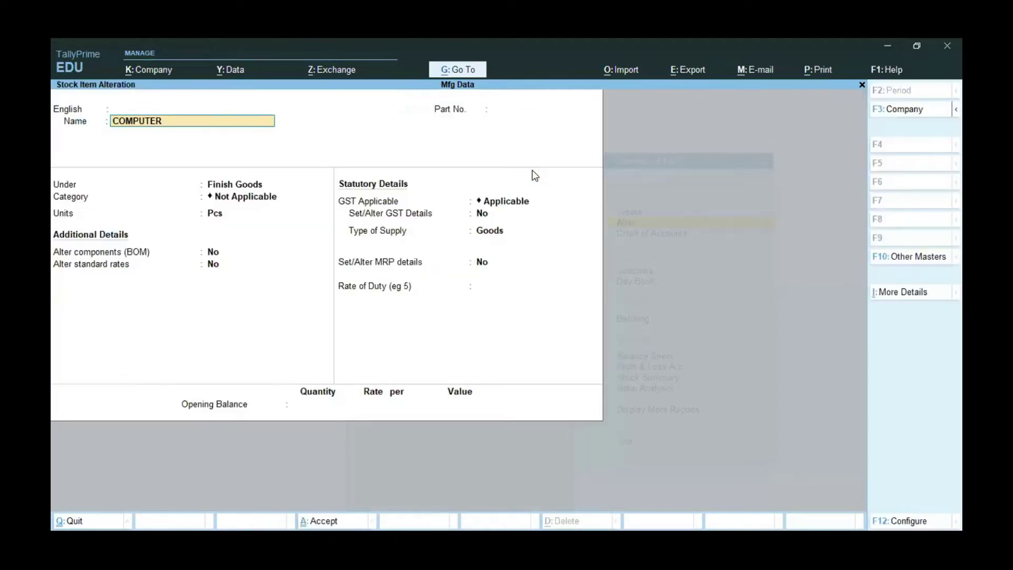
- Review the COMPUTER item's group, category and units, stopping at the option to alter components (BOM)
key("Return")
key("Return")
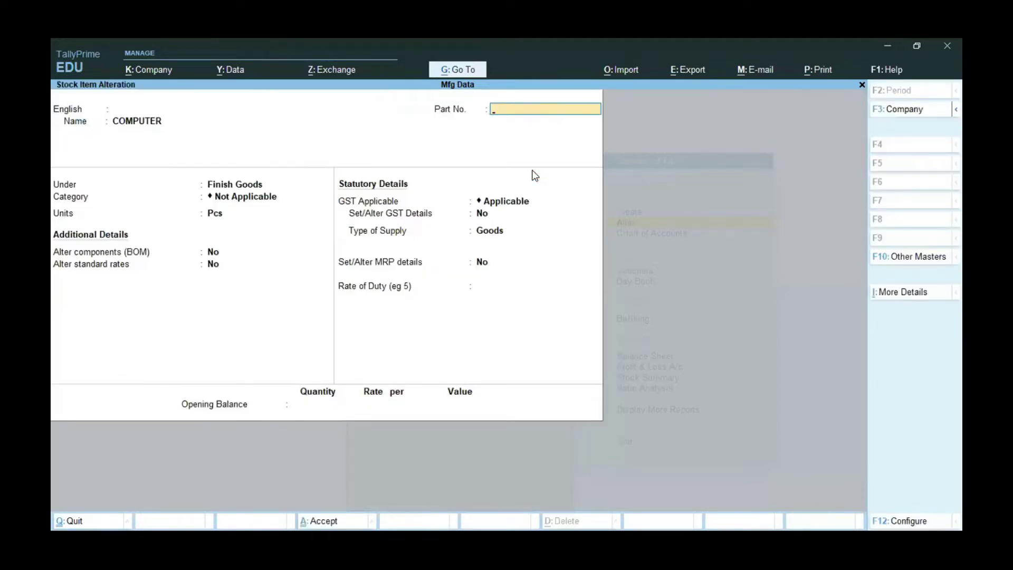
key("Return")
key("Return")
key("Return")
key("Return")
key("Return")
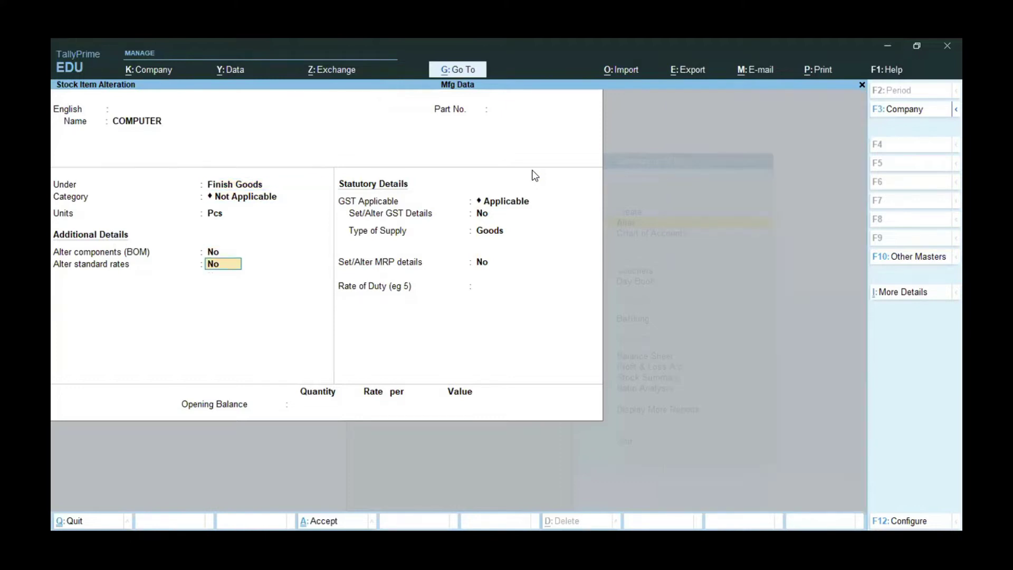
key("Up")
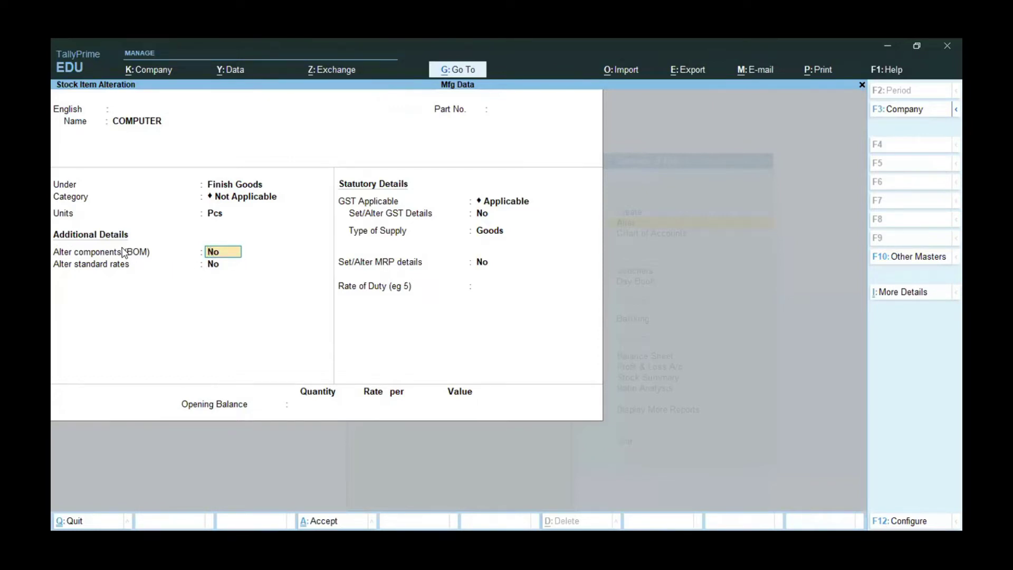
- Check the stock item configuration for the bill of materials components list option and accept the configuration
left_click(900, 521)
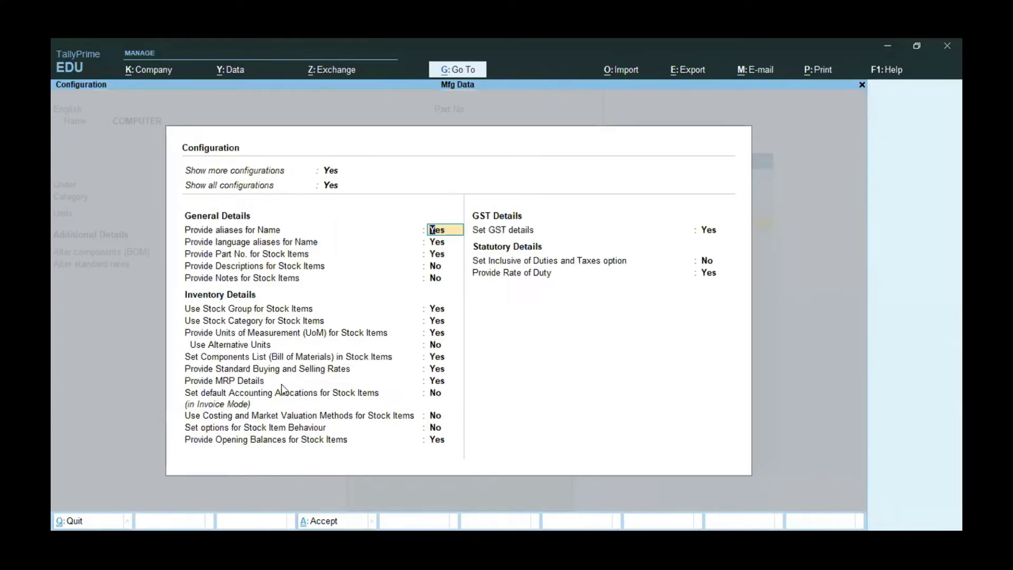
left_click(191, 359)
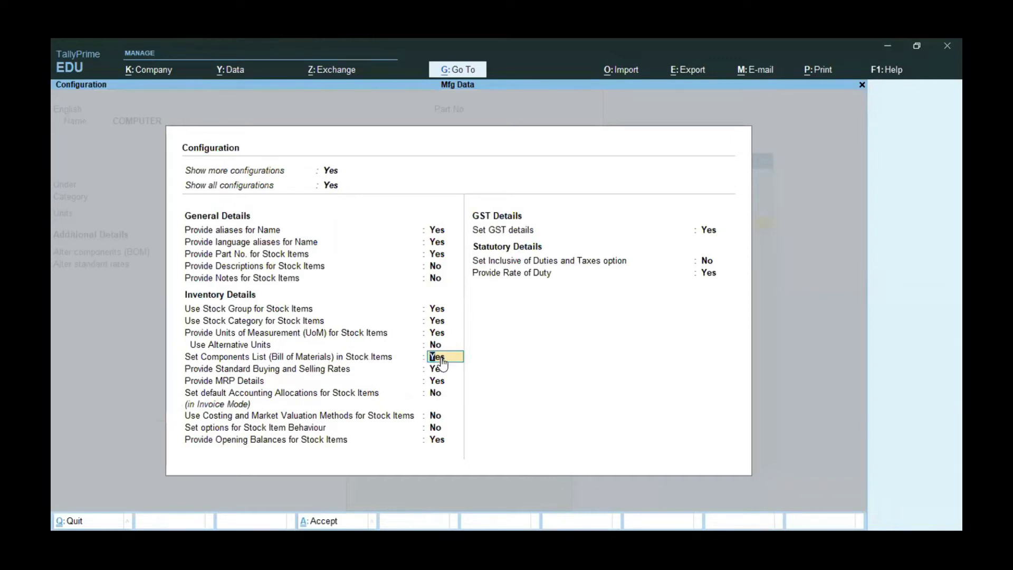
key("ctrl+a")
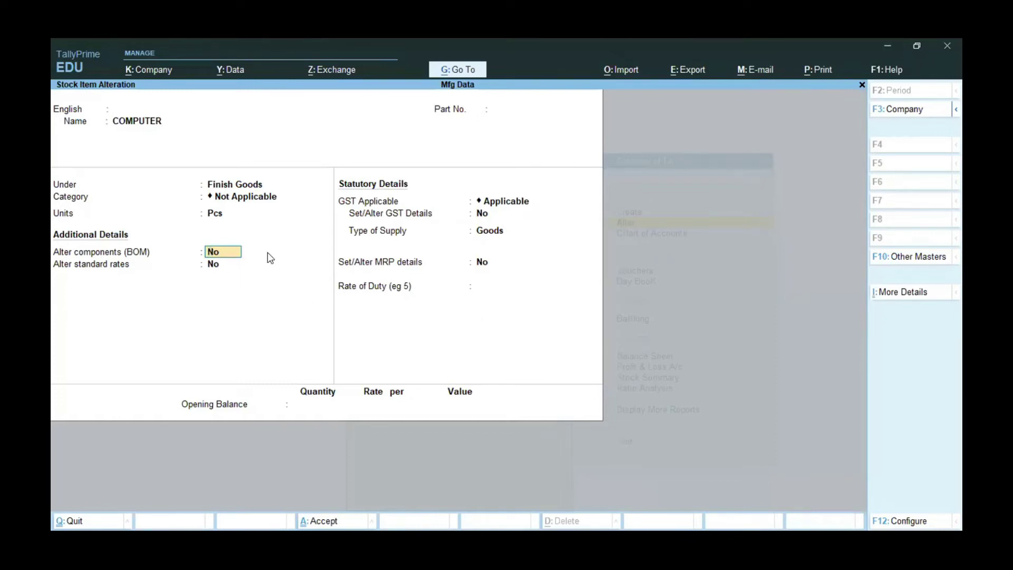
- Set altering of components (BOM) to Yes for COMPUTER and open its STANDARD BOM
type("y")
key("Return")
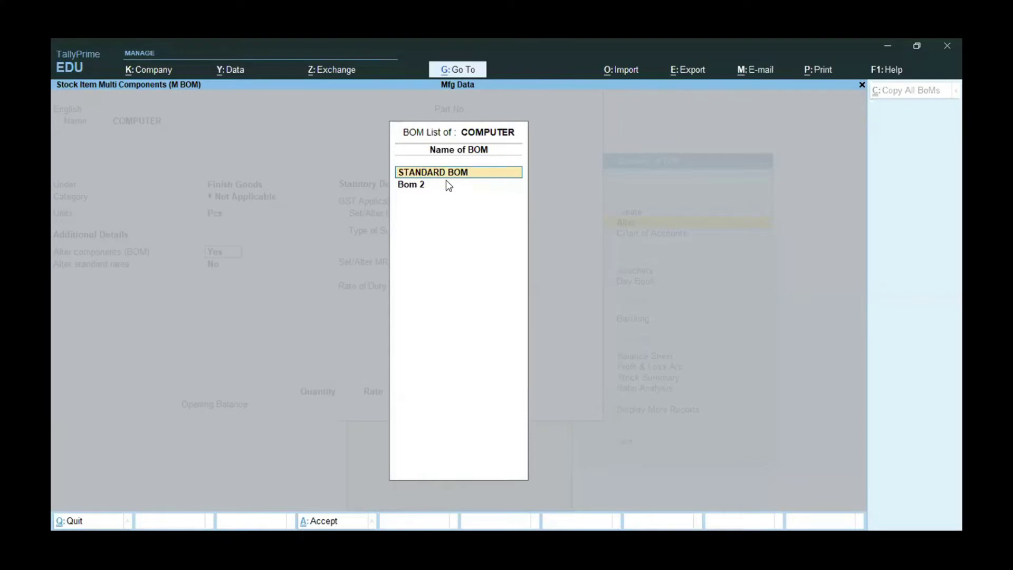
key("Return")
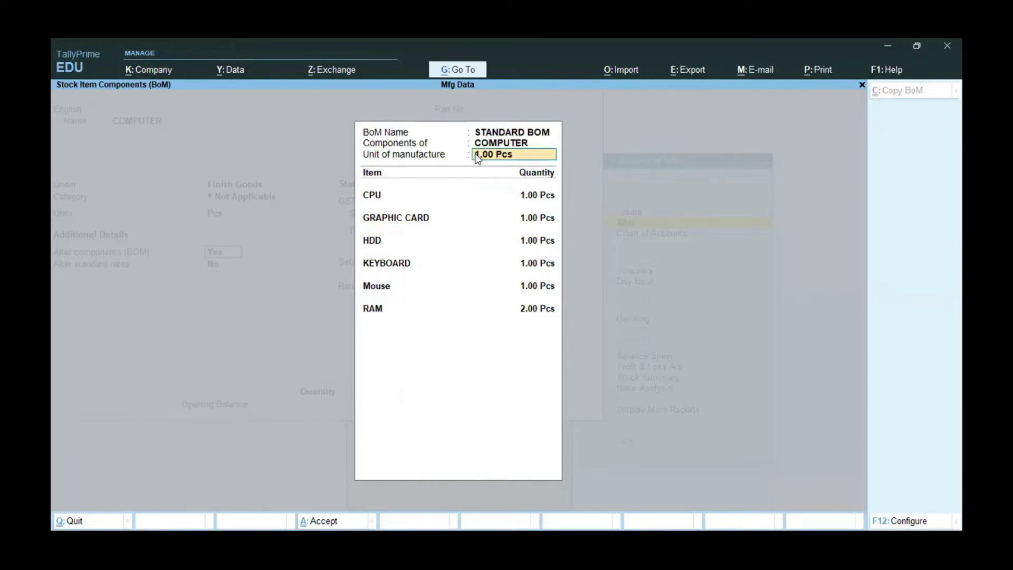
- Review the unit of manufacture, component items and quantities in STANDARD BOM, and accept it
key("Return")
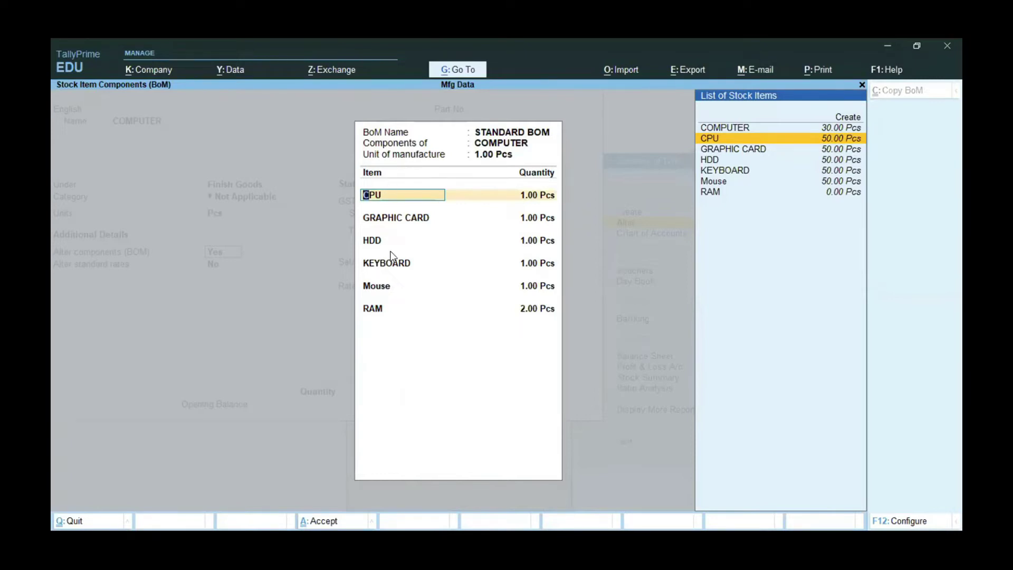
key("Return")
key("Return")
key("Return")
key("Return")
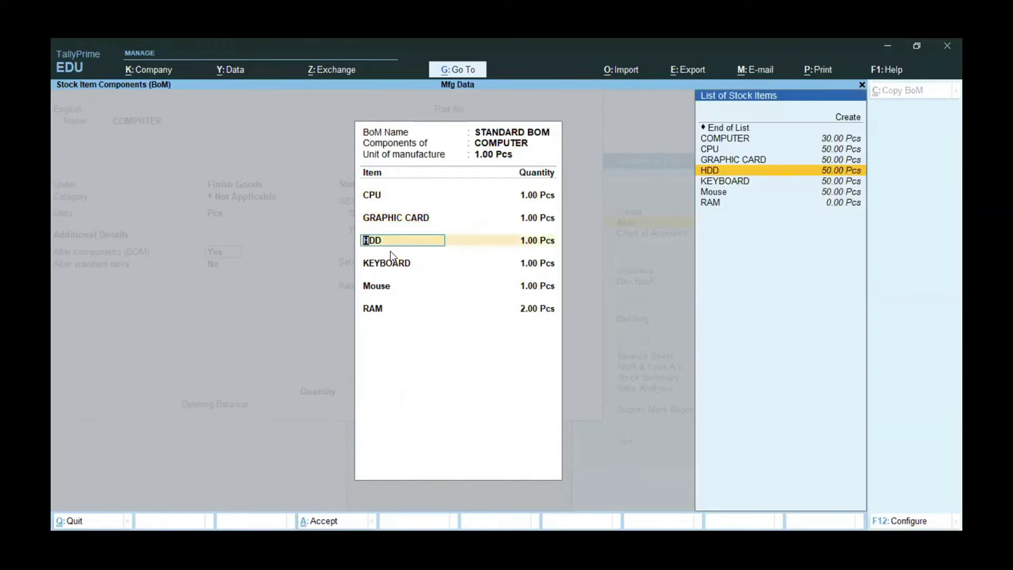
key("Return")
key("Return")
key("Return")
key("Return")
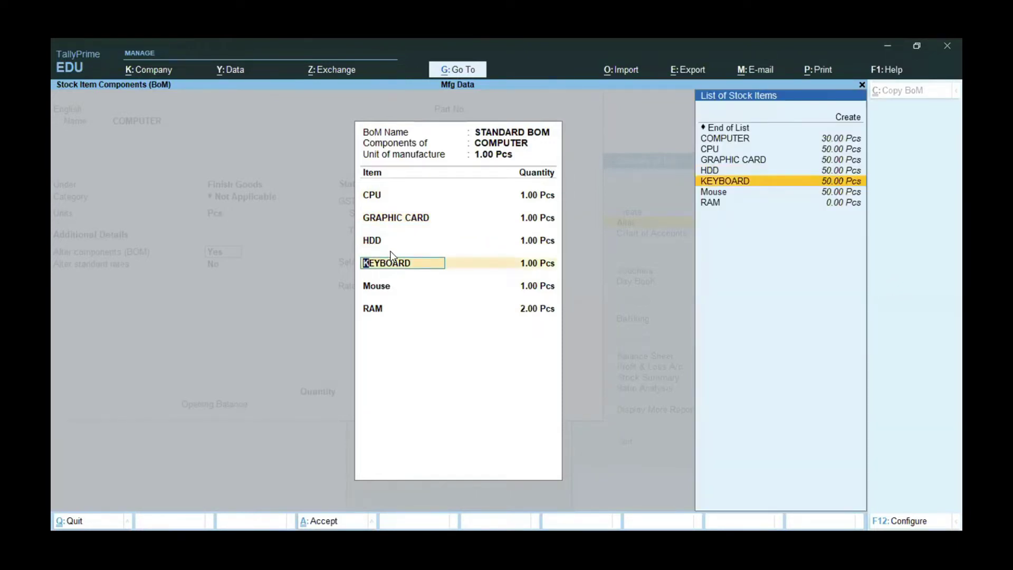
key("Return")
key("Return")
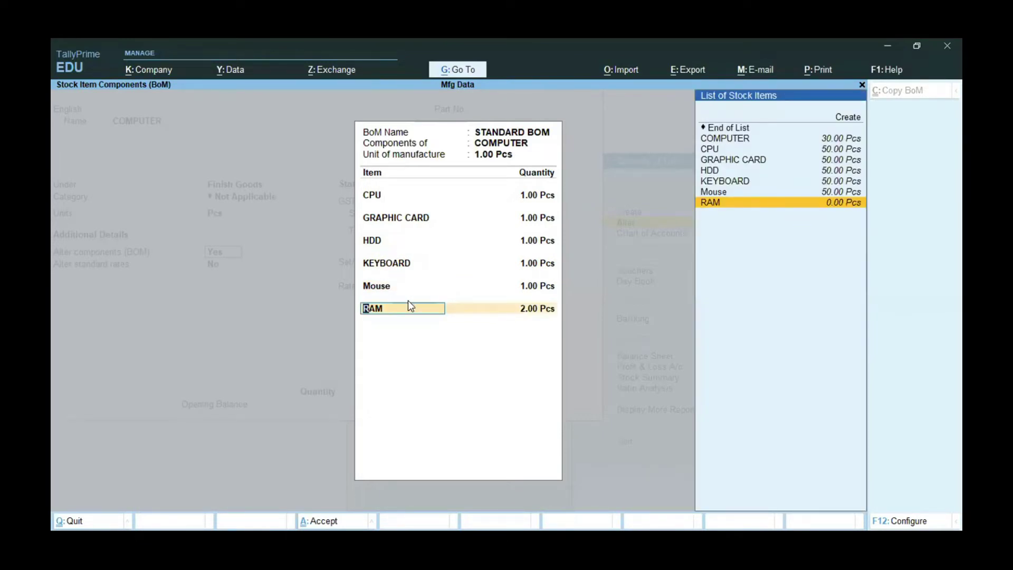
key("Return")
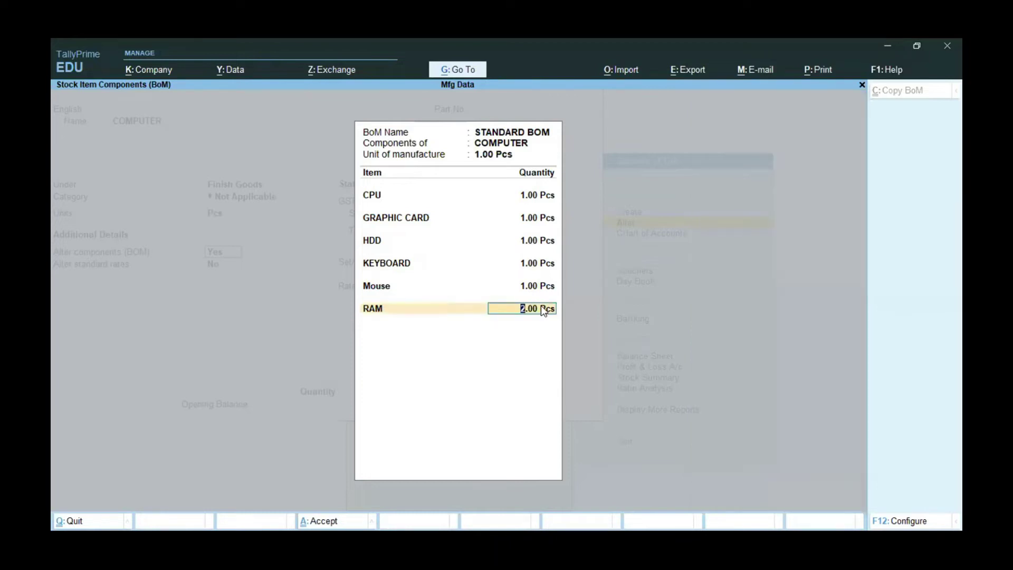
key("Return")
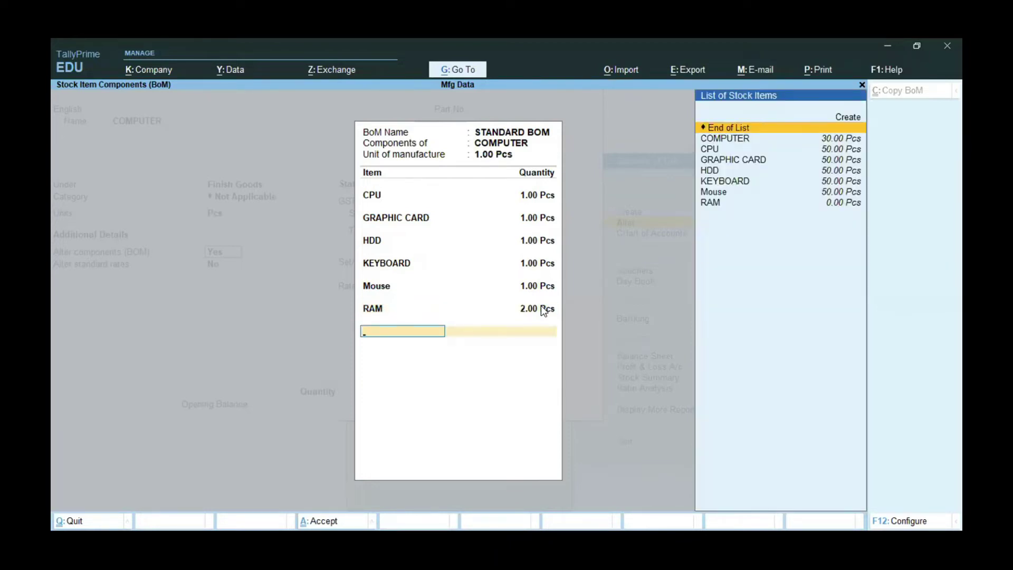
key("Return")
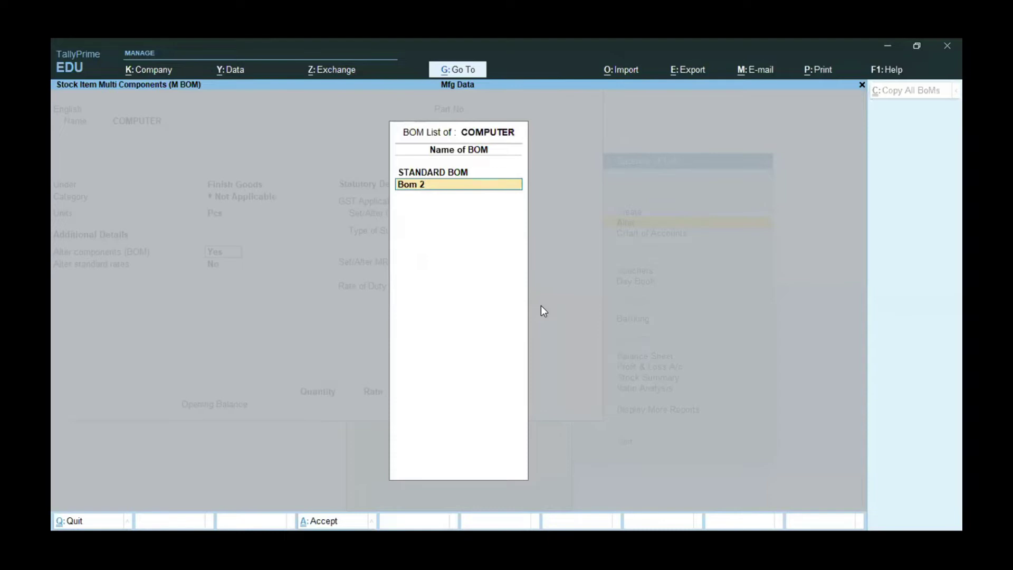
- Go through Bom 2 and close the COMPUTER item's BOM list
key("Return")
key("Return")
key("Return")
key("Down")
key("Down")
key("Down")
key("Return")
key("Return")
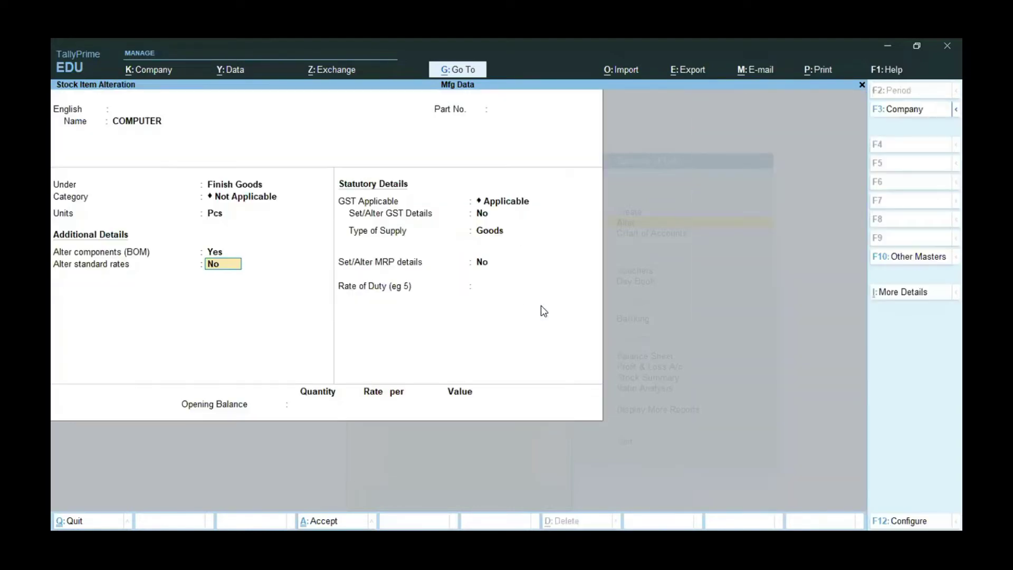
- Go through the COMPUTER item's standard rate, GST and supply type settings, and accept the record
key("Return")
key("Return")
key("Return")
key("Return")
key("Return")
key("Return")
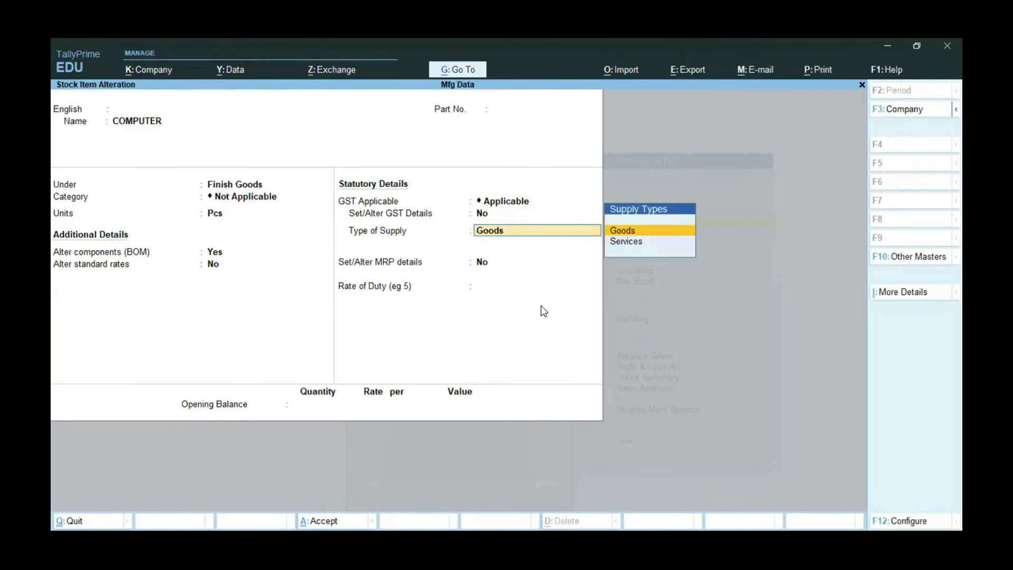
key("Return")
key("y")
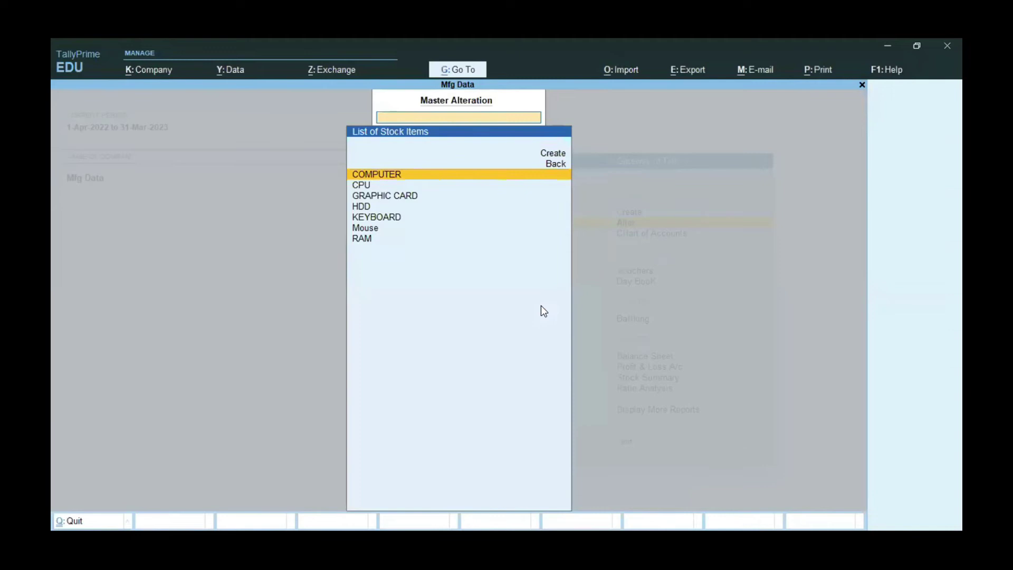
- Leave the stock item list and return to the Gateway of Tally
key("Escape")
key("Escape")
key("Escape")
key("n")
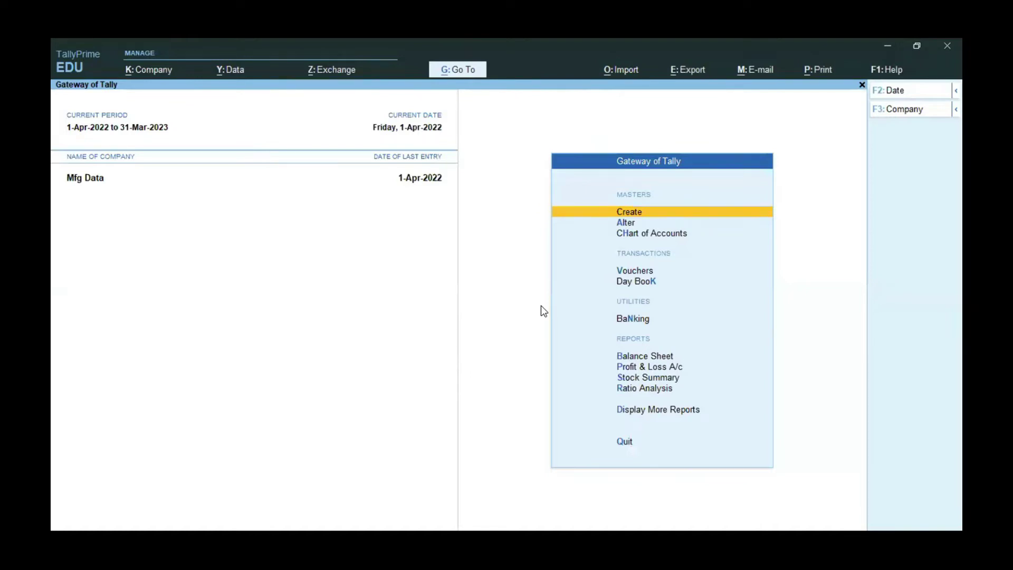
key("Down")
key("Down")
key("Up")
key("Up")
key("Up")
key("Return")
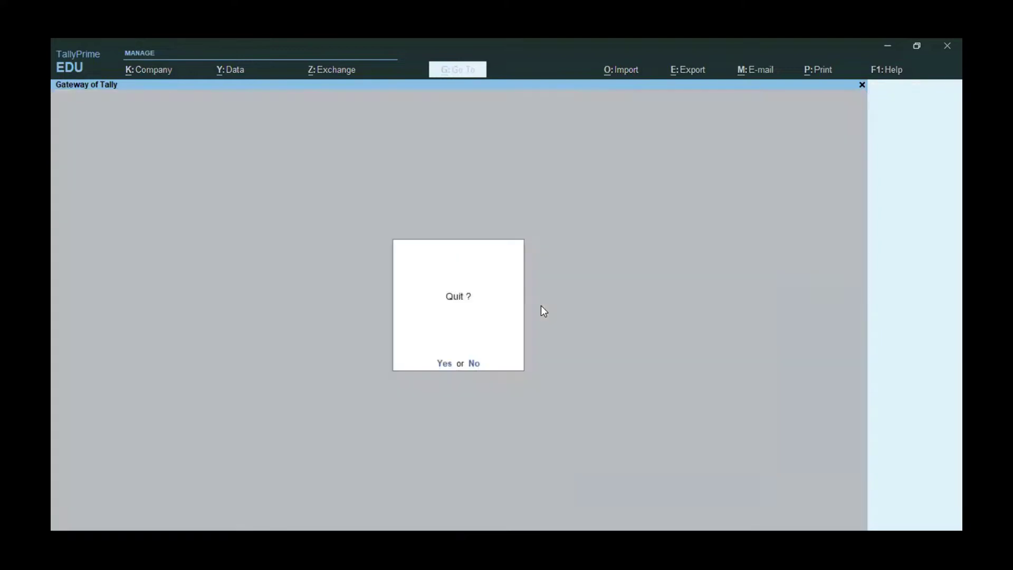
key("Escape")
key("Down")
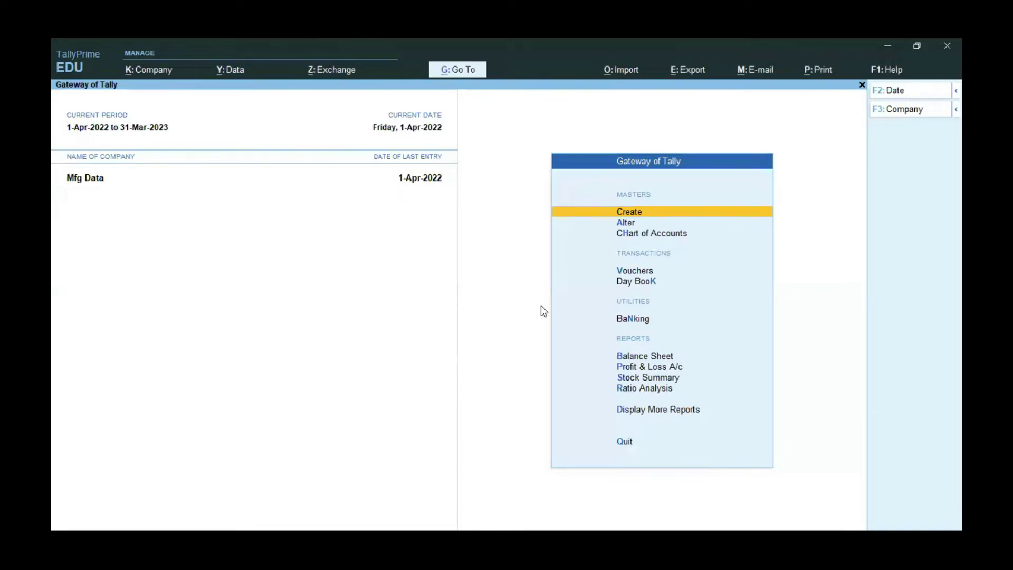
- Open the Day Book from the additional reports
key("Up")
key("Up")
key("Up")
key("Down")
key("Down")
key("Up")
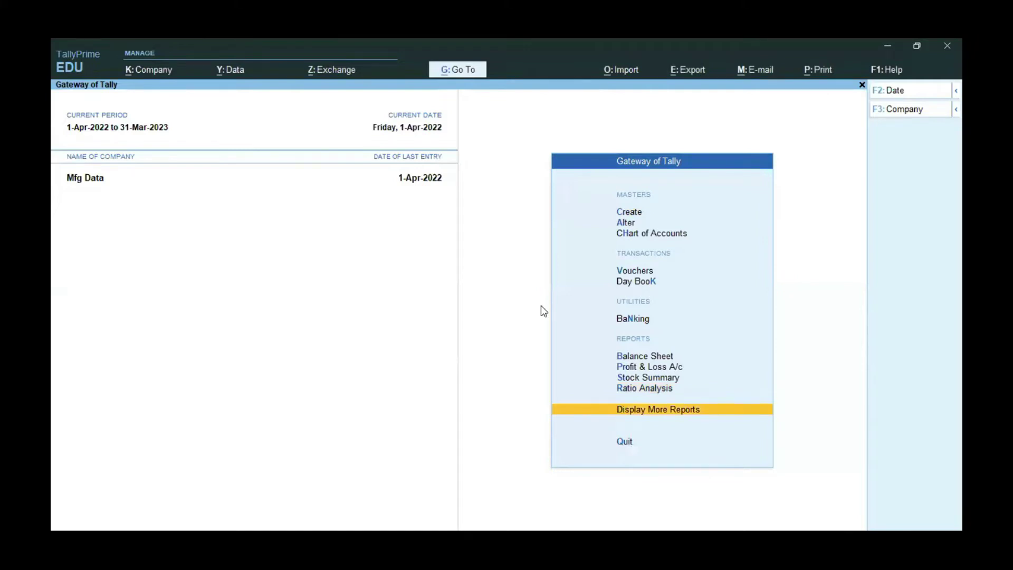
key("Return")
key("Down")
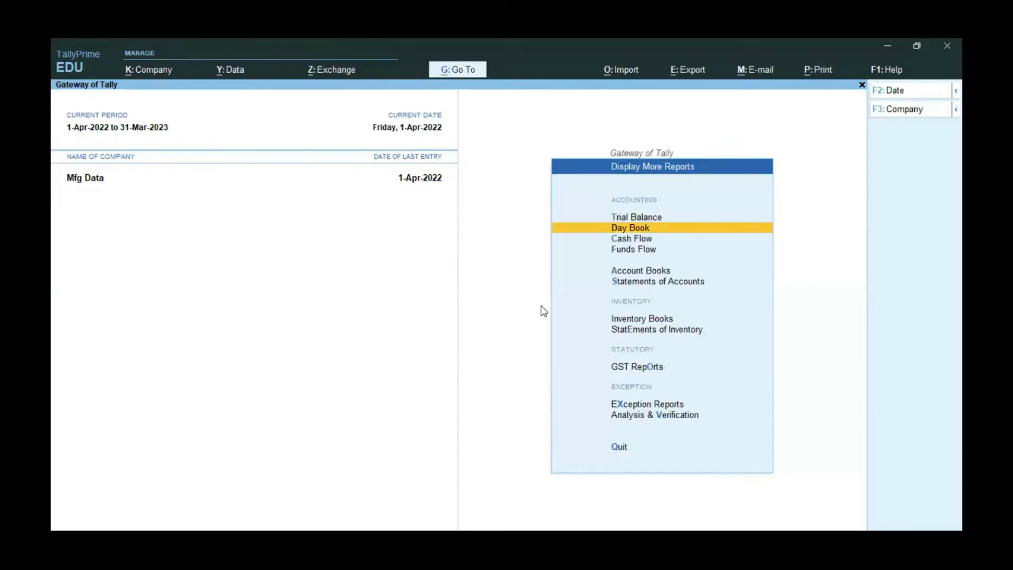
key("Return")
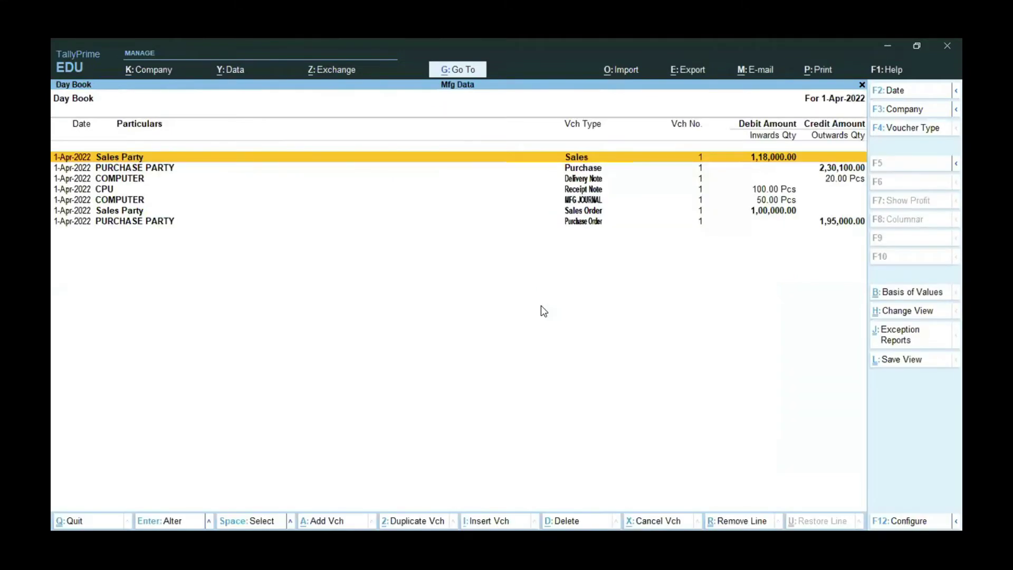
- Open the Purchase Order voucher of PURCHASE PARTY from the Day Book
key("Down")
key("Down")
key("Down")
key("Down")
key("Down")
key("Down")
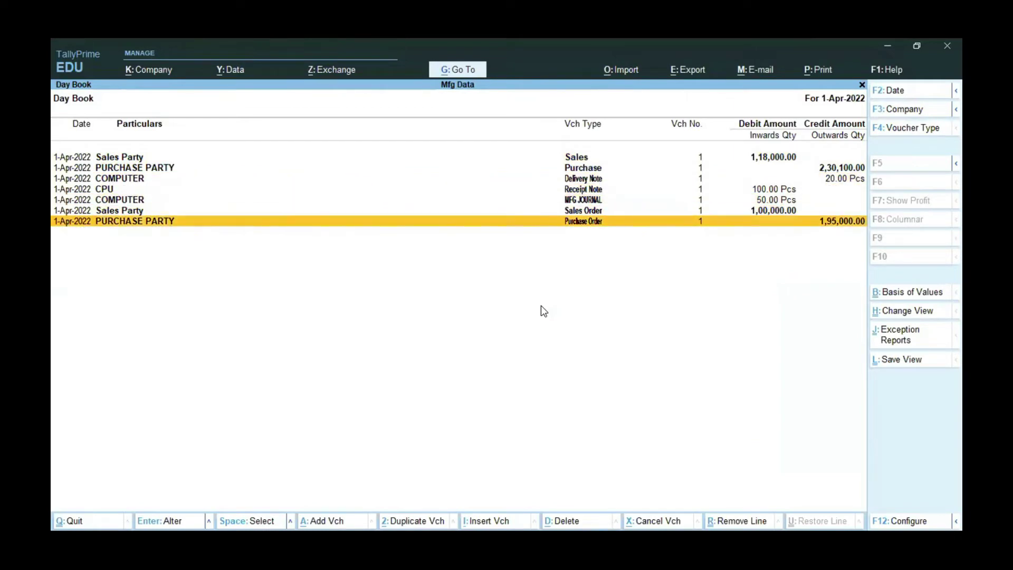
key("Return")
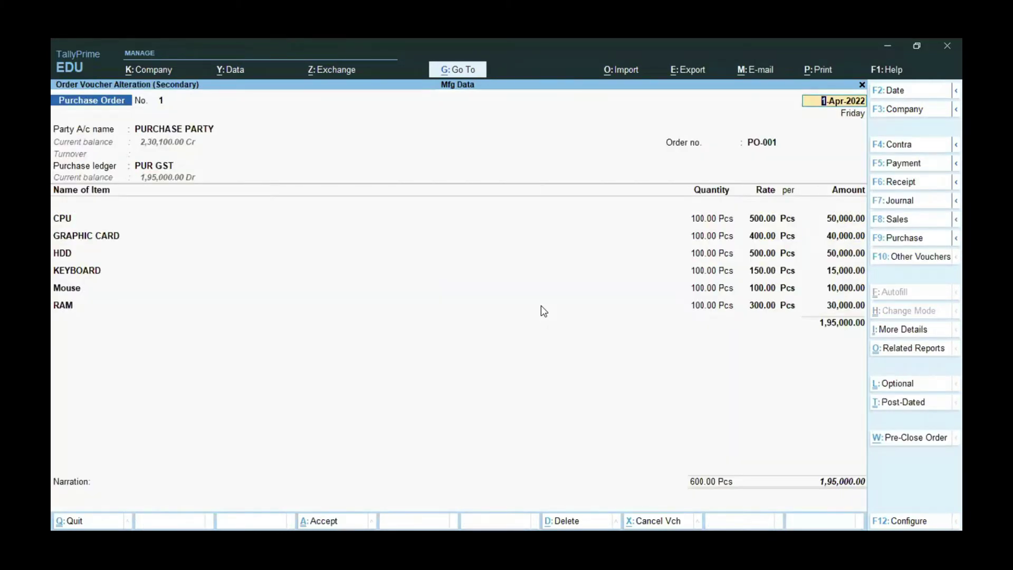
- Go through the purchase order's opening fields up to the supplier's party details
key("Return")
key("Return")
key("Return")
key("Return")
key("Return")
key("Return")
key("Return")
key("Return")
key("Return")
key("Return")
key("Return")
key("Return")
key("Return")
key("Return")
key("Return")
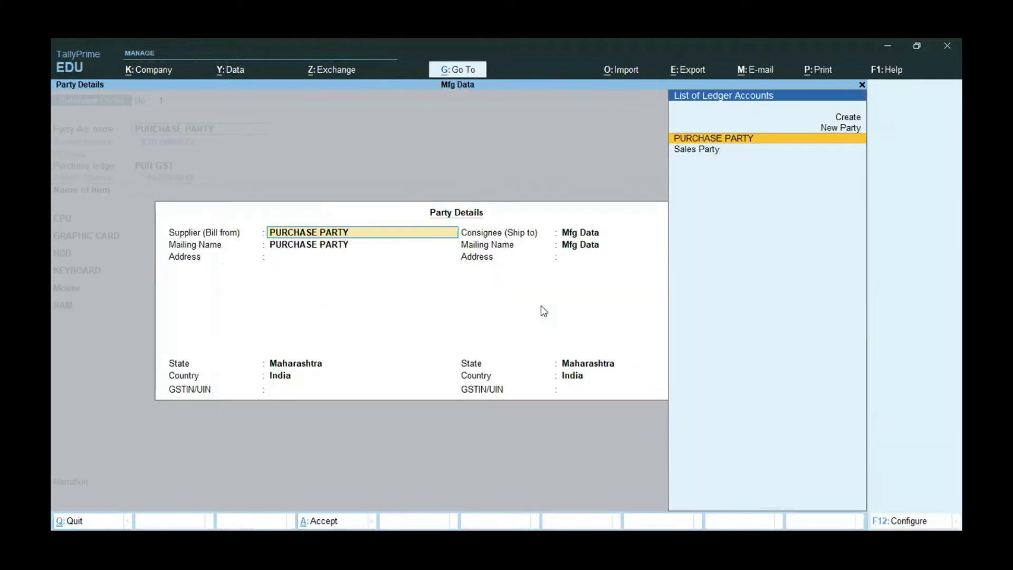
- Review the supplier and consignee details, and continue to the purchase order's order number
key("Return")
key("Return")
key("Return")
key("Return")
key("Return")
key("Return")
key("Return")
key("Return")
key("Return")
key("Return")
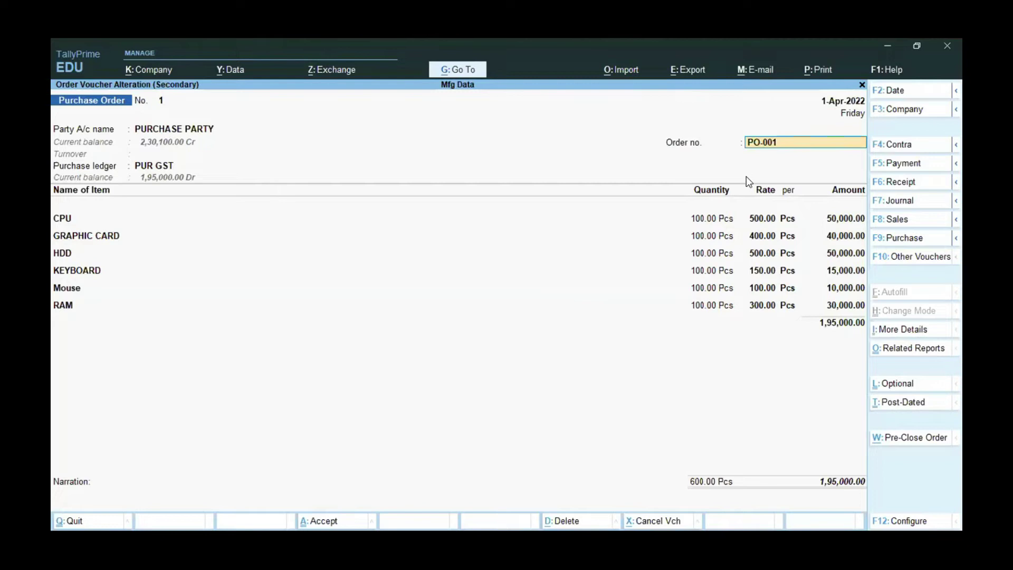
- Review the purchase ledger and the CPU allocation's due date, quantity and rate in the purchase order
key("Return")
key("Return")
key("Return")
key("Return")
key("Return")
key("Return")
key("Return")
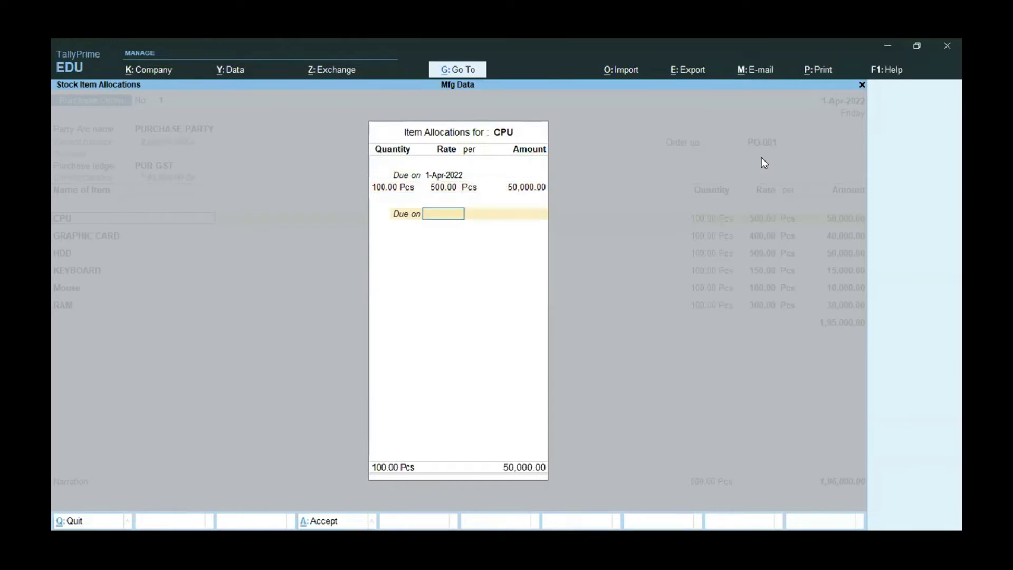
key("Return")
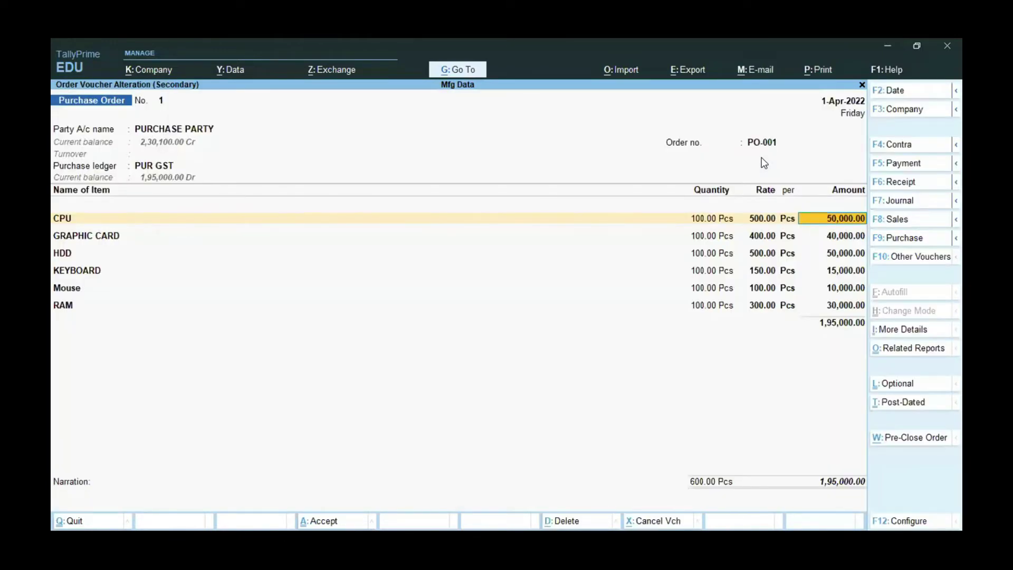
key("Return")
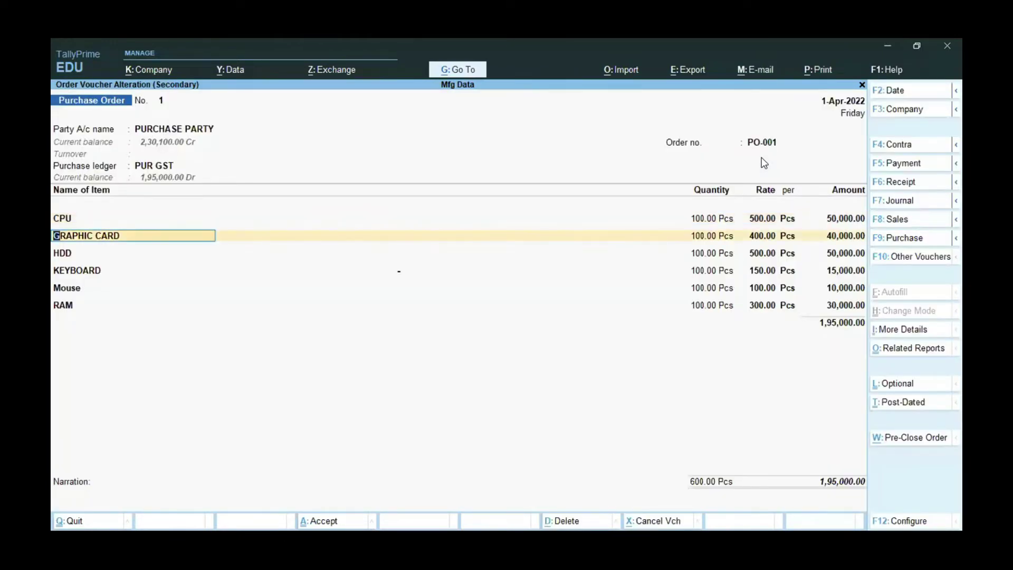
- Review the GRAPHIC CARD and HDD allocations in the purchase order and open the KEYBOARD allocation
key("Return")
key("Return")
key("Return")
key("Return")
key("Return")
key("Return")
key("Return")
key("Return")
key("Return")
key("Return")
key("Return")
key("Return")
key("Return")
key("Return")
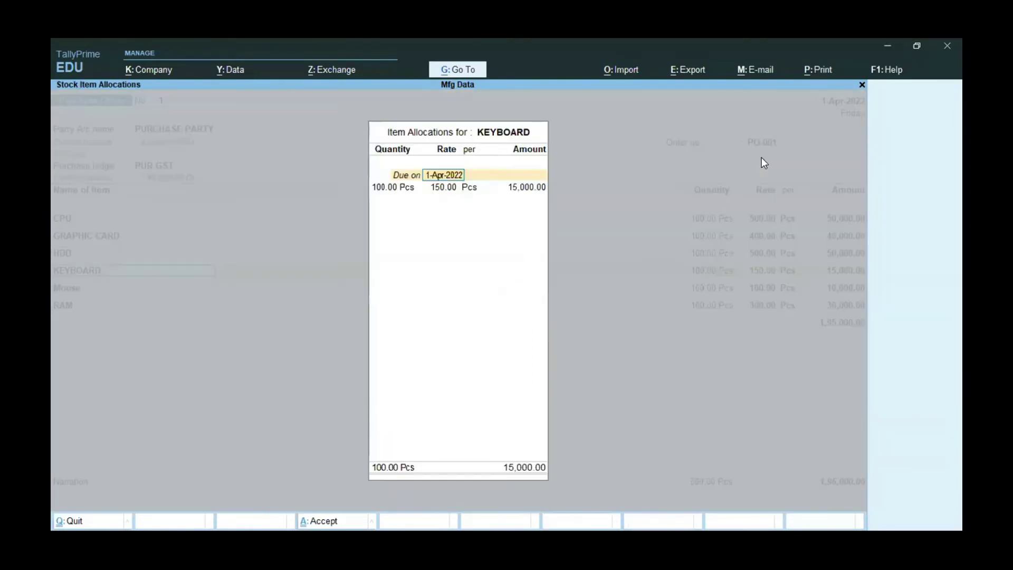
- Review the KEYBOARD and Mouse allocations' due date, quantity and rate in the purchase order
key("Return")
key("Return")
key("Return")
key("Return")
key("Return")
key("Return")
key("Return")
key("Return")
key("Return")
key("Return")
key("Return")
key("Return")
key("Return")
key("Return")
- Review the RAM allocation in the purchase order, then finish the item list and save the order
key("Return")
key("Return")
key("Return")
key("Return")
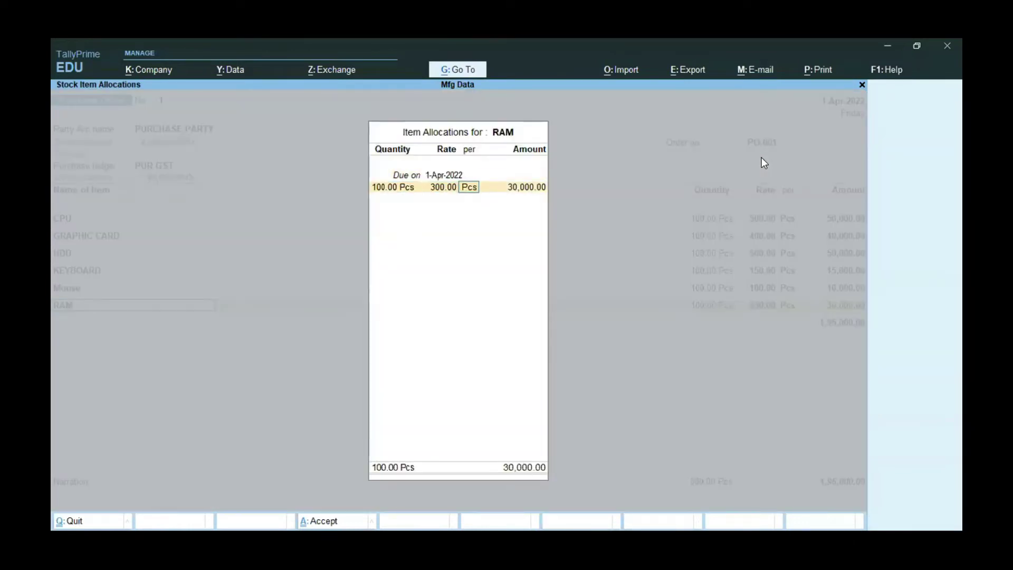
key("Return")
key("Return")
key("Return")
key("Return")
key("Return")
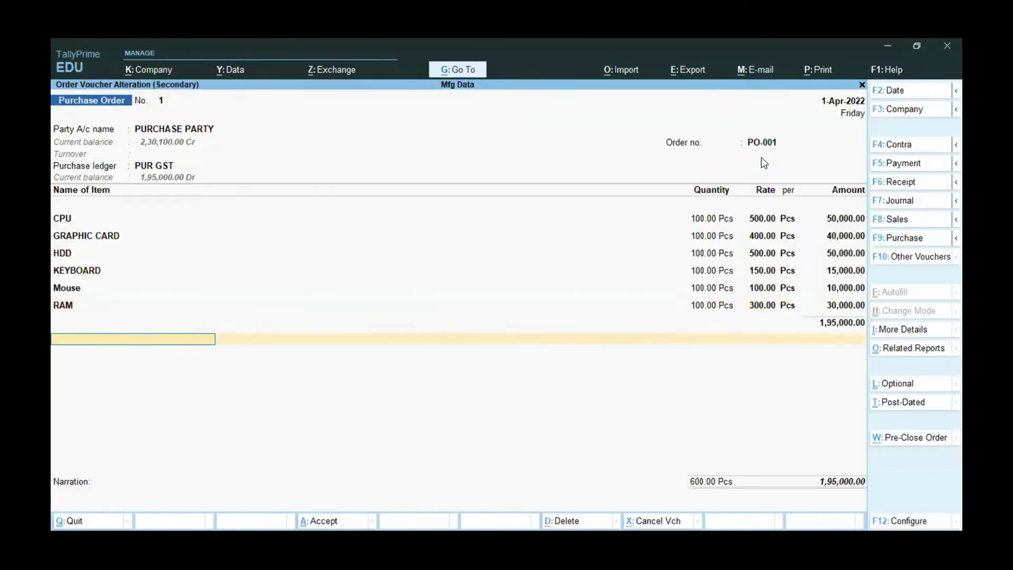
key("Return")
key("Return")
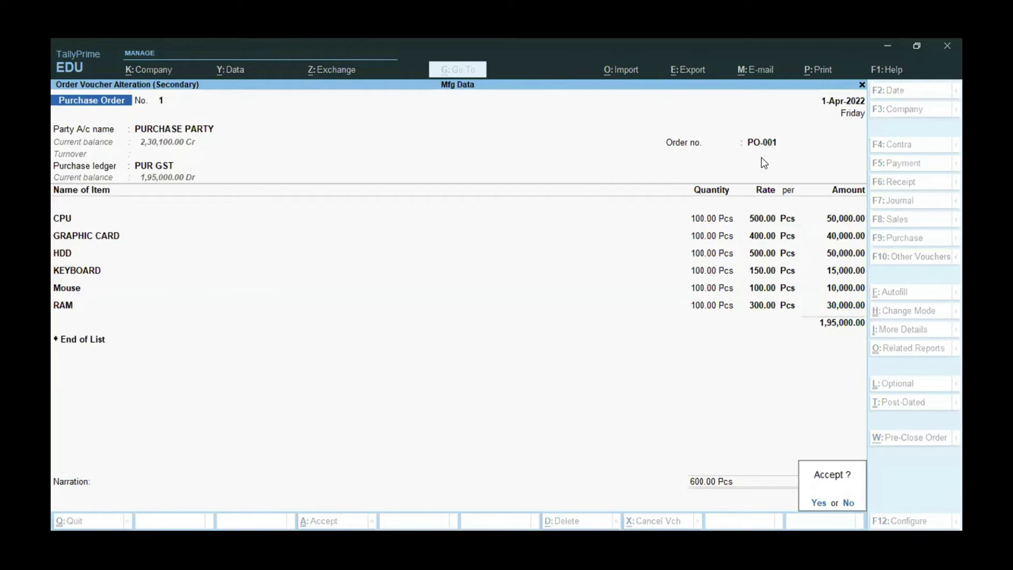
key("Return")
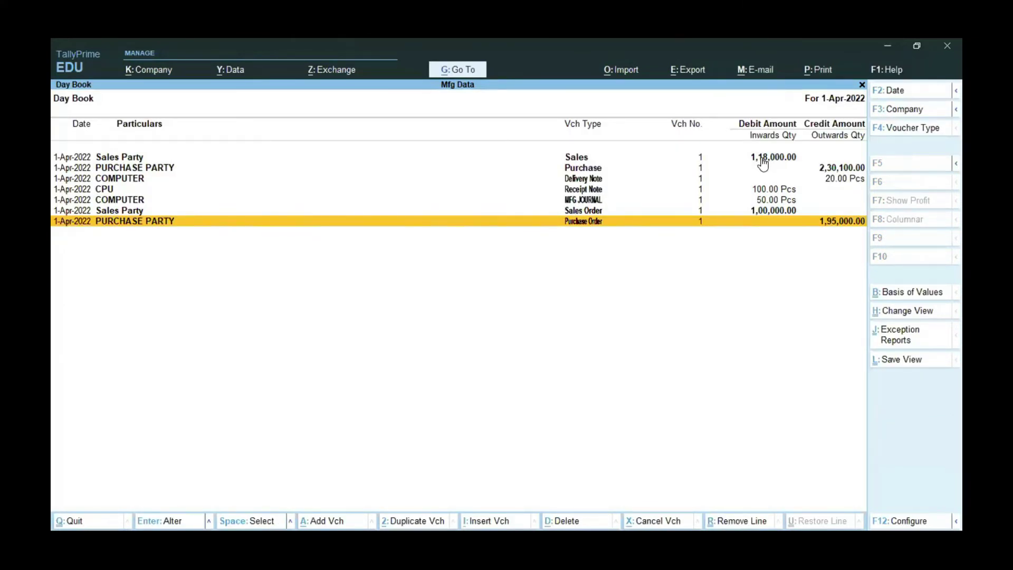
- Open the CPU receipt note from the Day Book and go through its opening fields to the order details
key("Up")
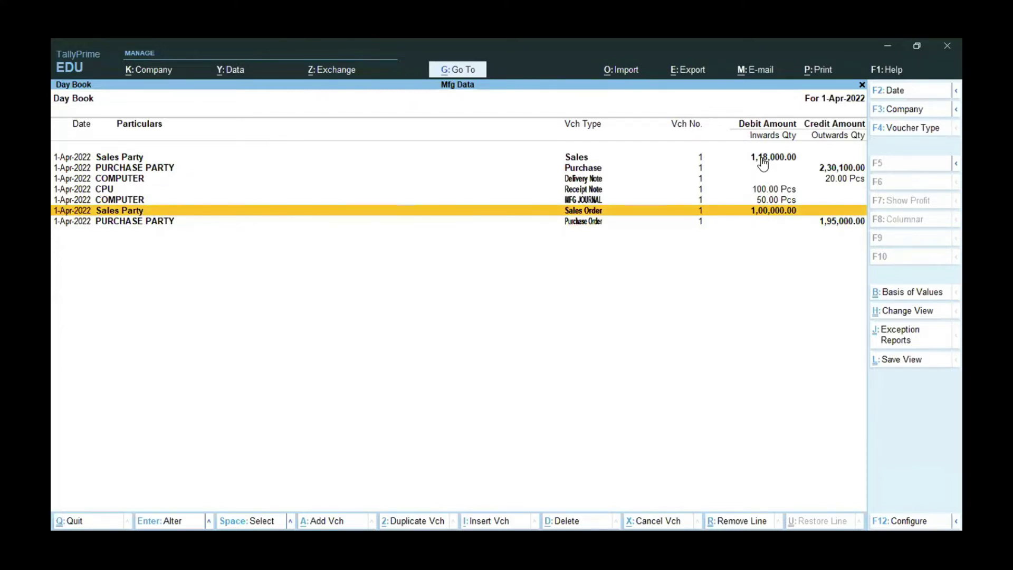
key("Up")
key("Up")
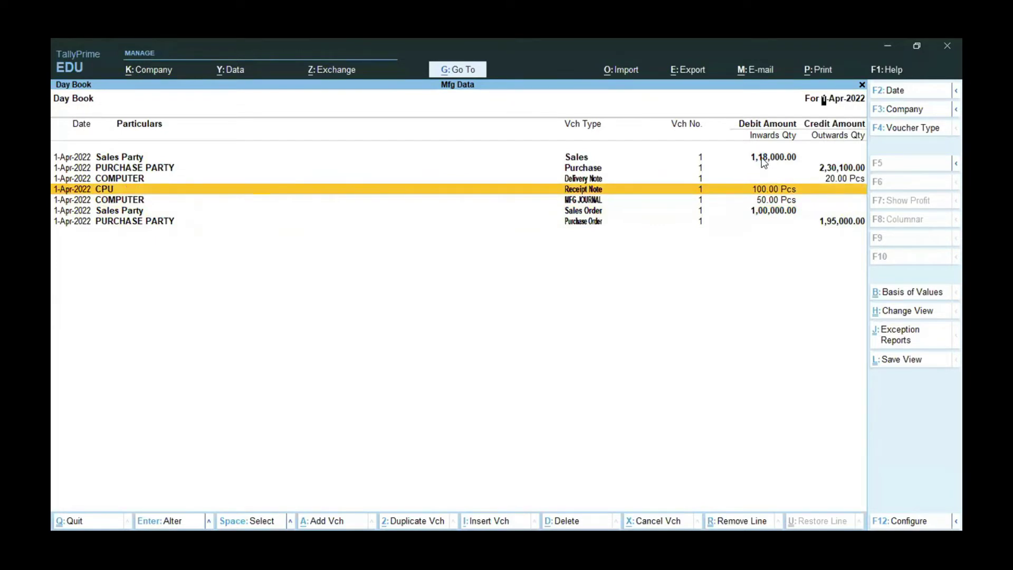
key("Return")
key("Return")
key("Return")
key("Return")
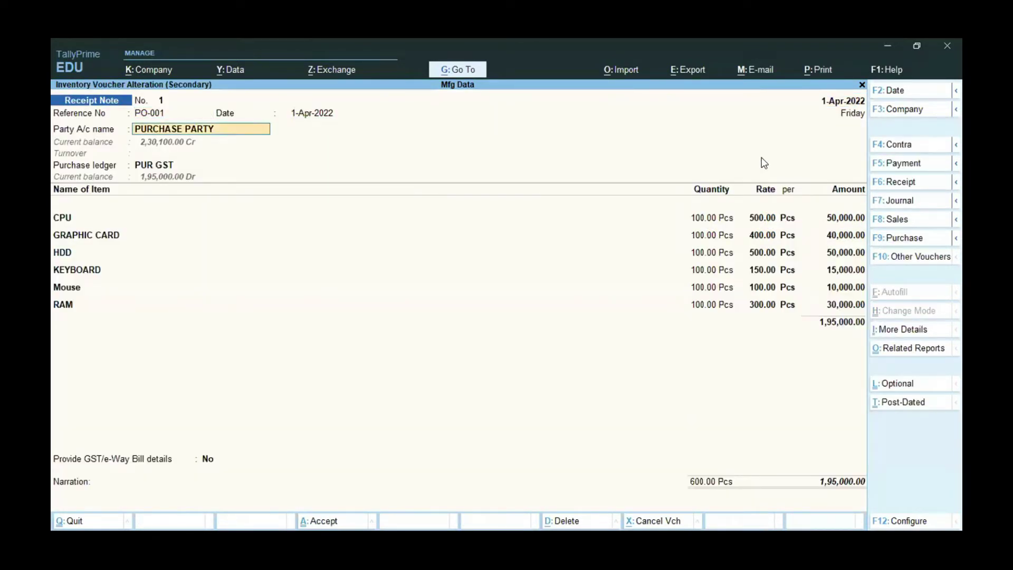
key("Return")
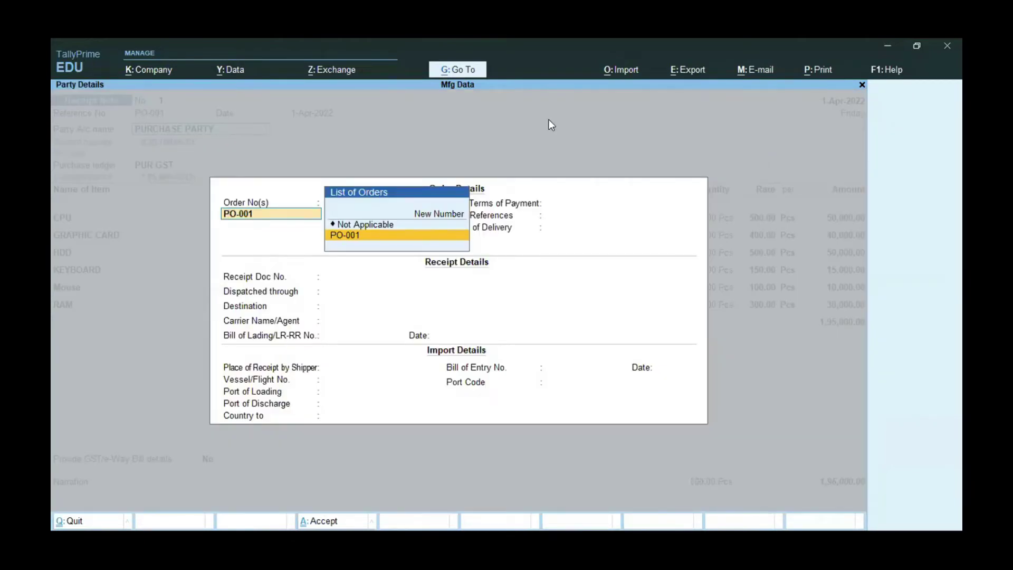
- Choose order PO-001 for the receipt note, and accept the order details, party details and purchase ledger
left_click(342, 236)
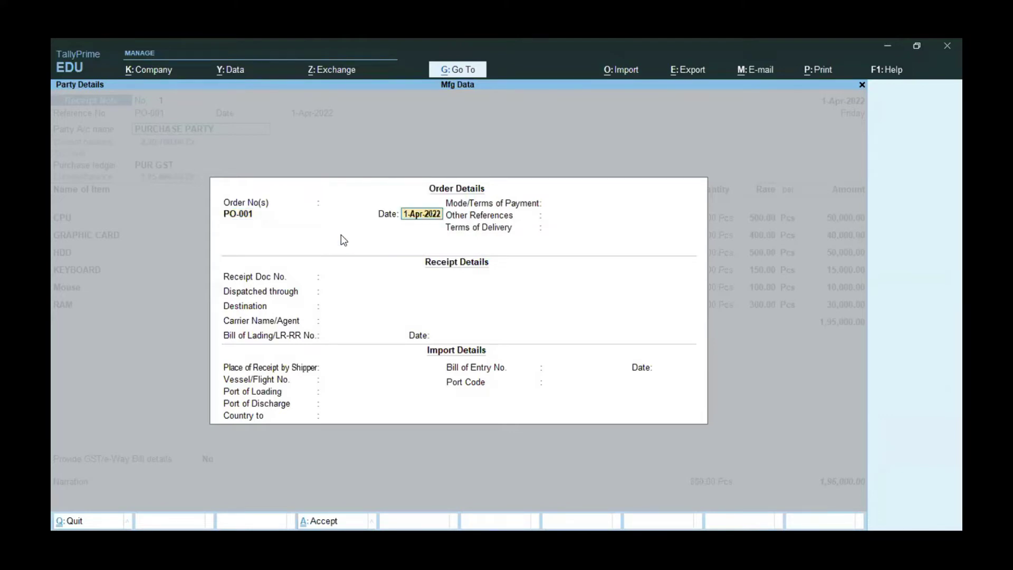
key("ctrl+a")
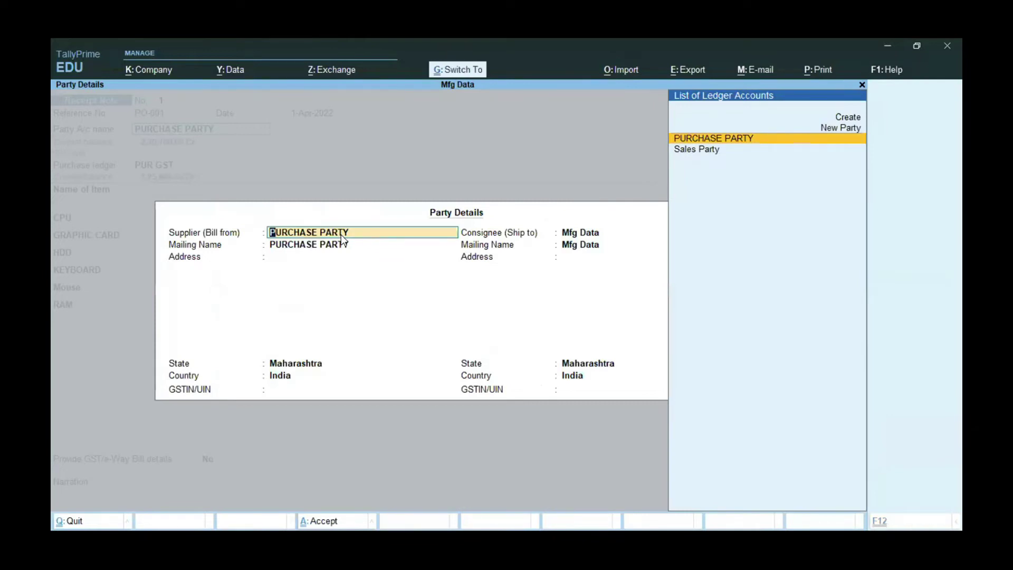
key("ctrl+a")
key("Return")
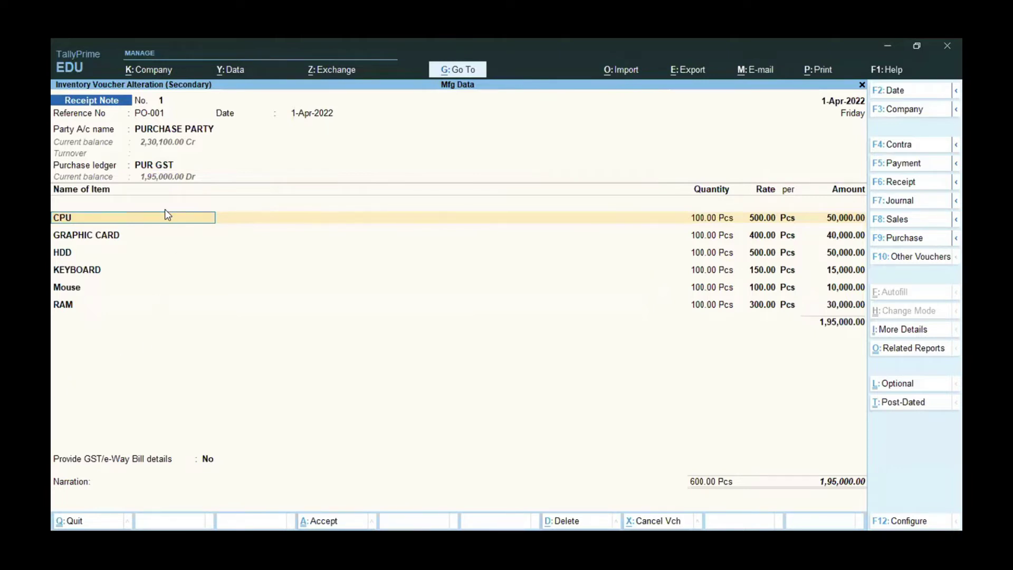
- Review the CPU allocation's tracking number and order number in the receipt note, and accept the allocation
key("Return")
key("Return")
key("Return")
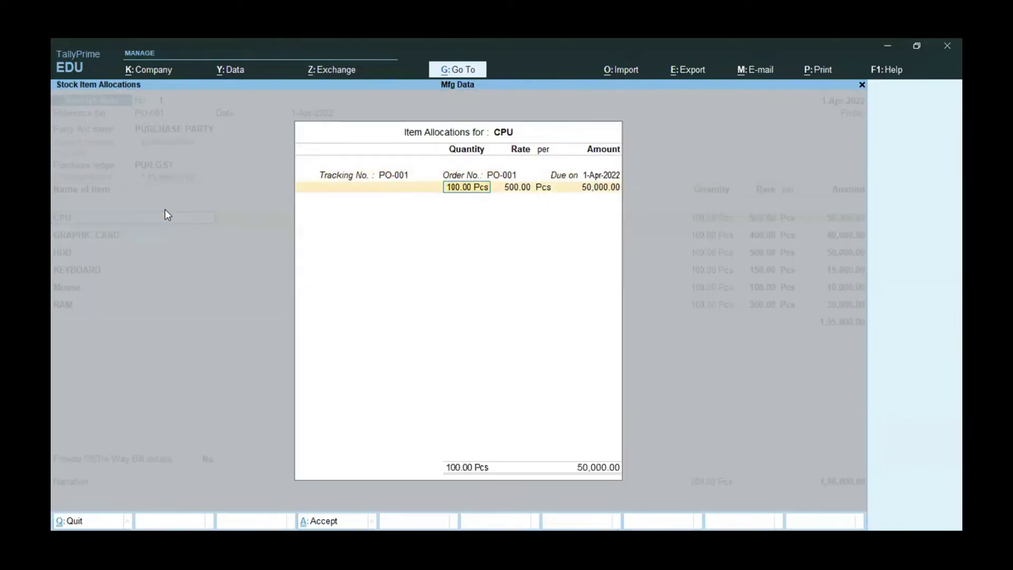
key("ctrl+a")
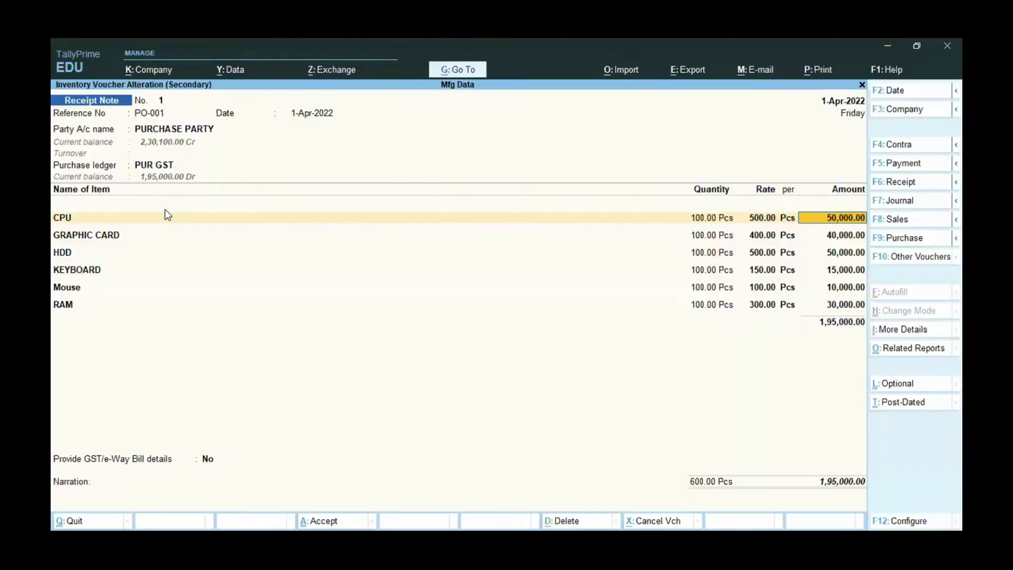
- Add the CGST and SGST ledgers below the items in the receipt note
left_click(65, 340)
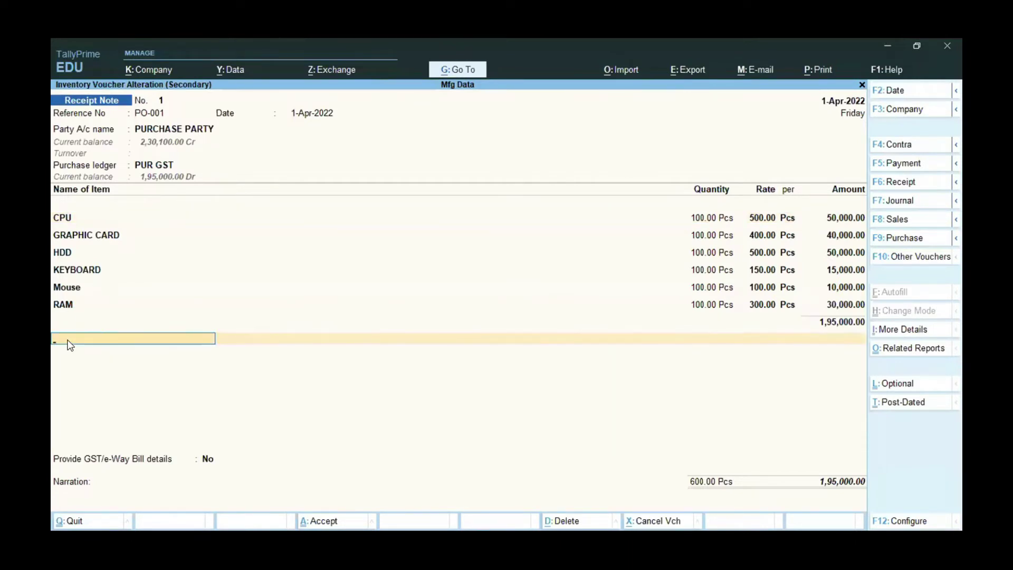
type("C")
key("Return")
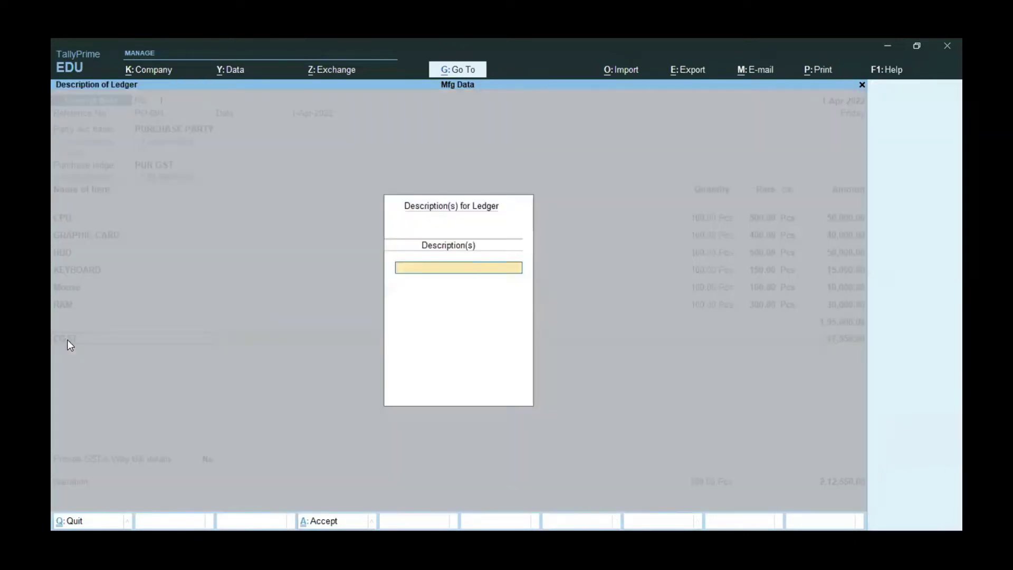
key("Return")
type("Sg")
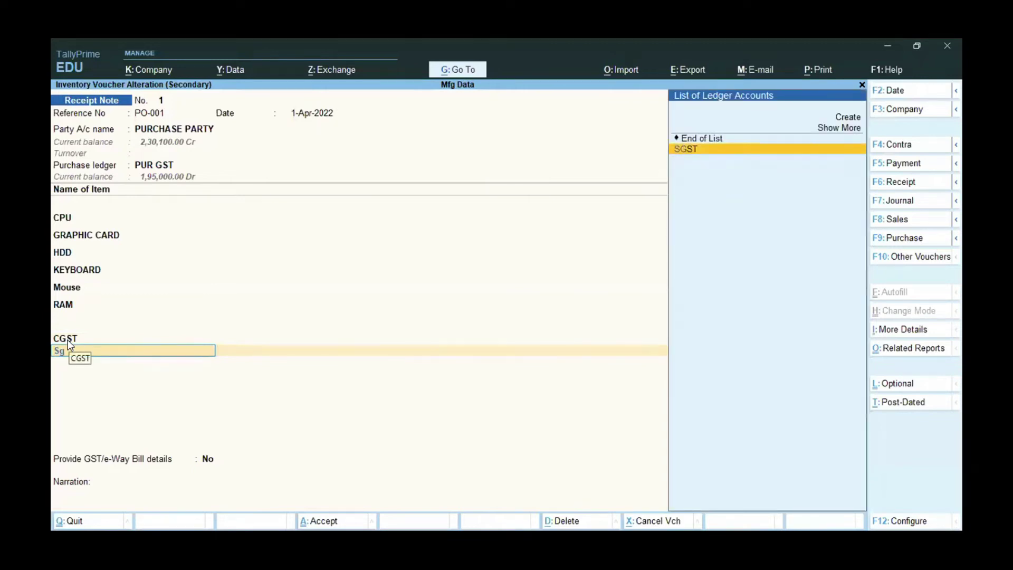
key("Return")
key("Return")
key("Return")
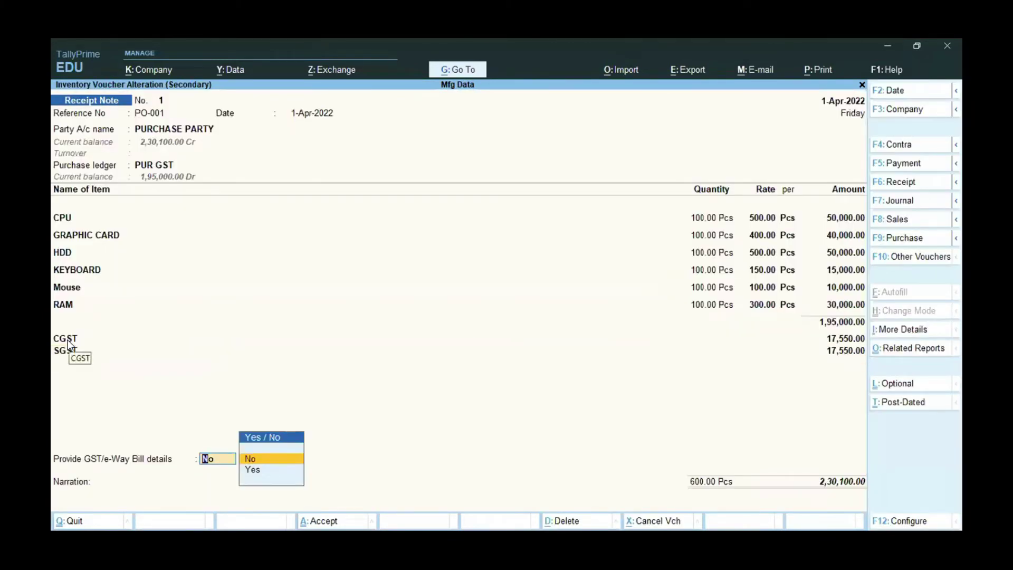
- Keep GST/e-Way Bill details at No, leave the narration empty and save the receipt note
key("Return")
key("Return")
key("Return")
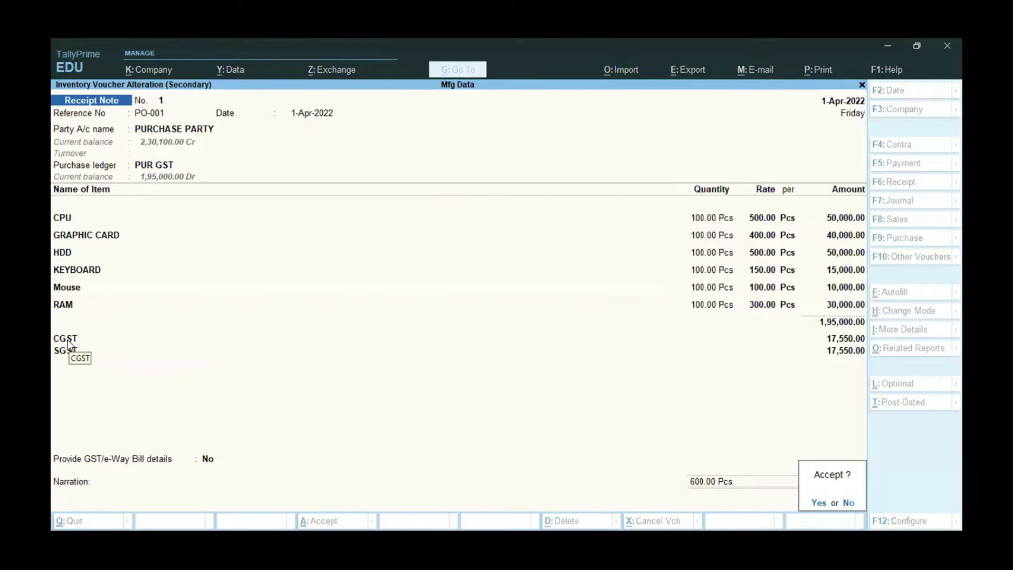
key("Return")
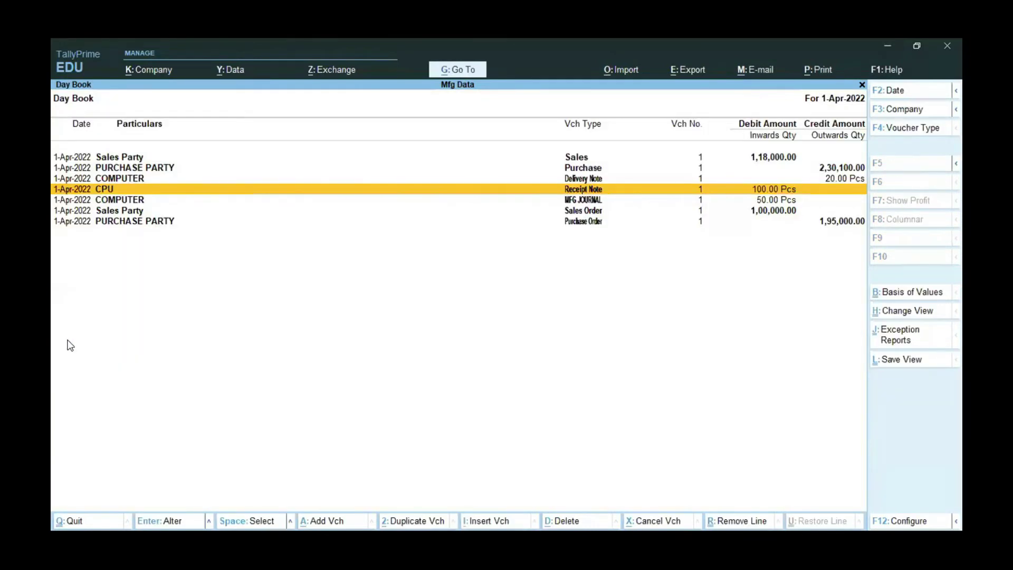
- Open the PURCHASE PARTY purchase voucher from the Day Book and go through its opening fields to the receipt details
key("Up")
key("Up")
key("Return")
key("Return")
key("Return")
key("Return")
key("Return")
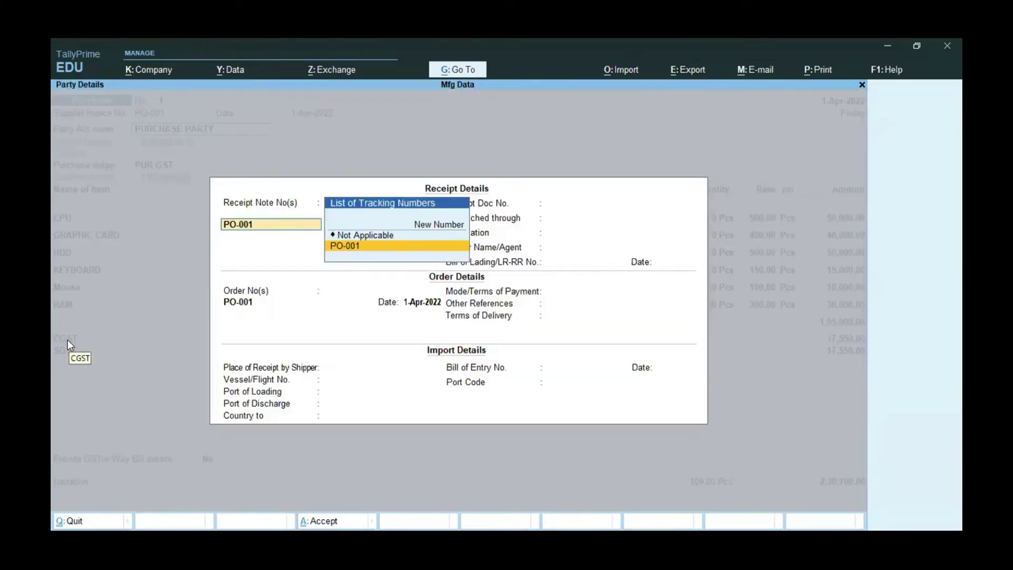
- Keep receipt note PO-001 as the purchase voucher's tracking number, and accept the order and party details
key("Return")
key("Return")
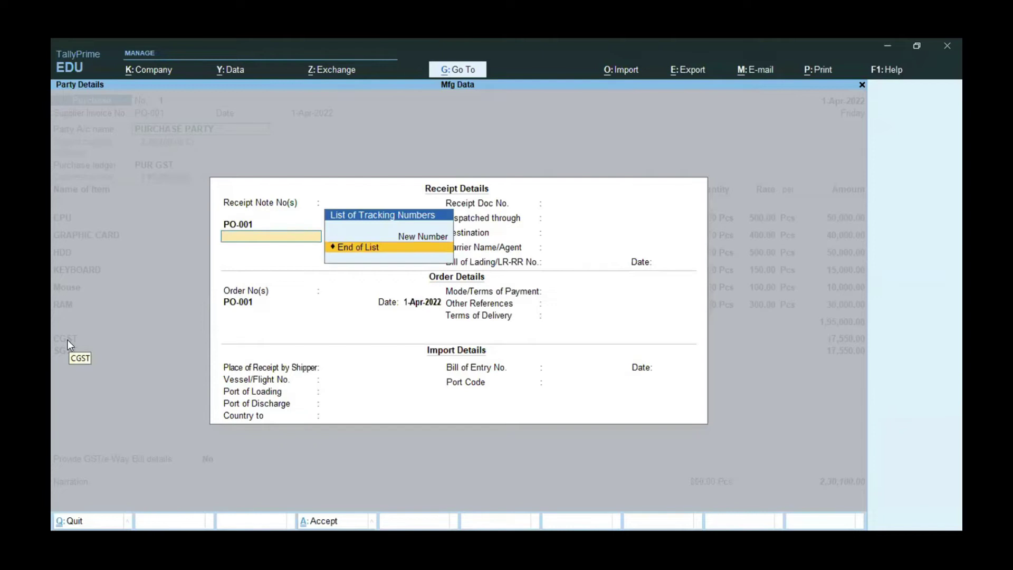
key("Return")
key("ctrl+a")
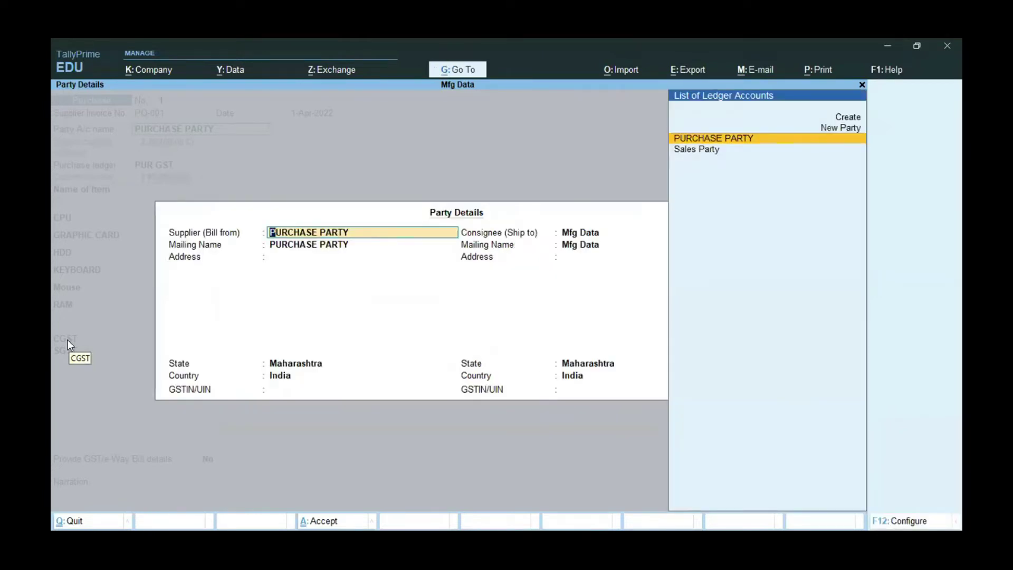
key("ctrl+a")
- Review the purchase ledger and the CPU allocation's tracking, order number and due date in the purchase voucher
key("Return")
key("Return")
key("Return")
key("Return")
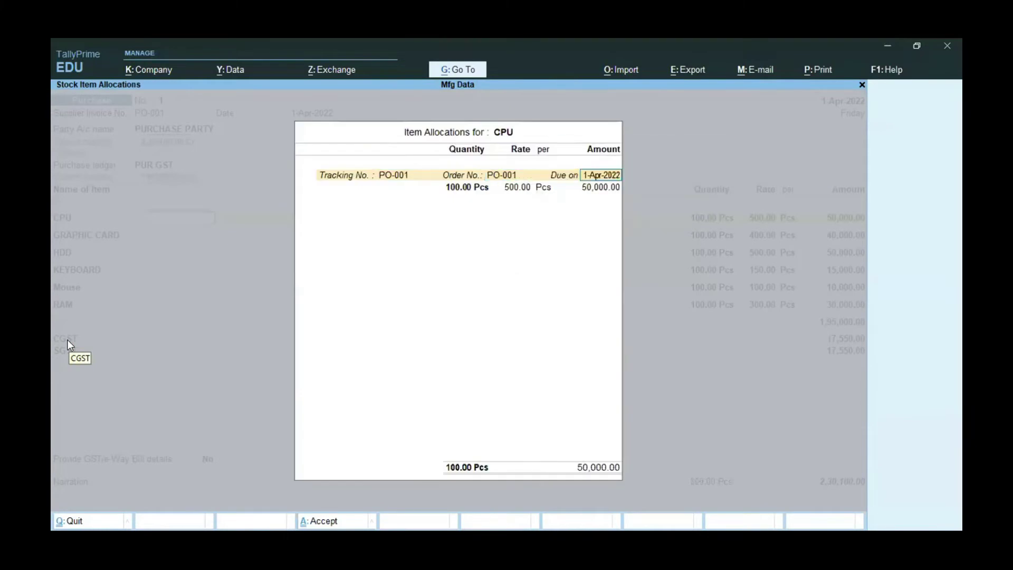
key("Return")
key("Return")
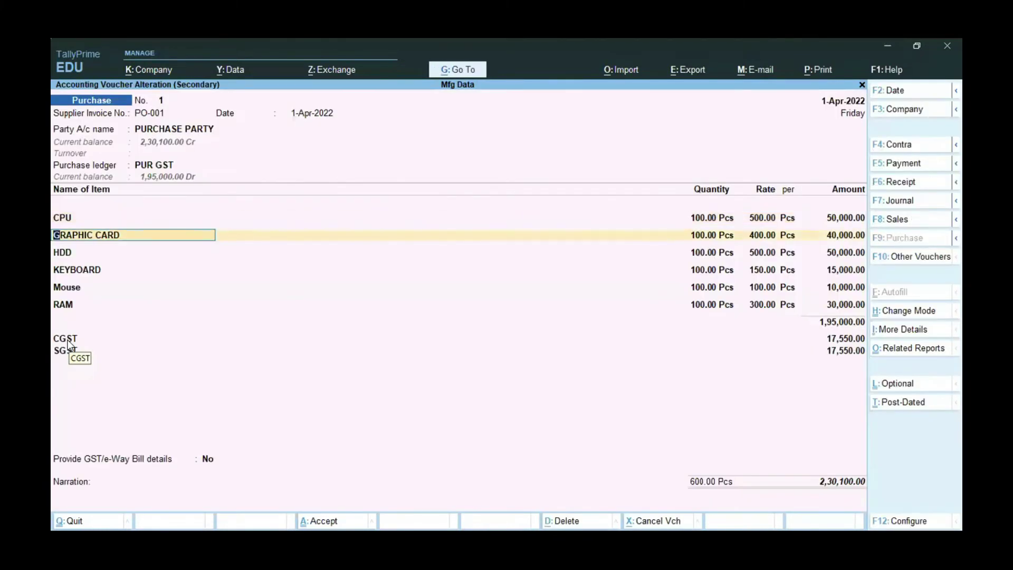
- Review the GRAPHIC CARD allocation against order PO-001 and save the purchase voucher
key("Return")
key("Return")
key("Return")
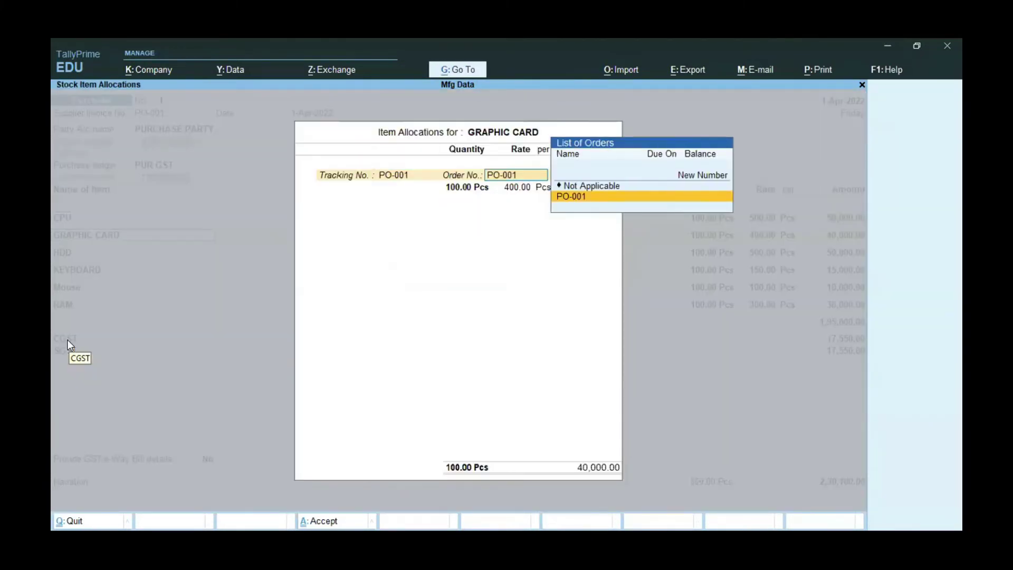
key("Return")
key("Return")
key("Return")
key("Return")
key("Return")
key("Return")
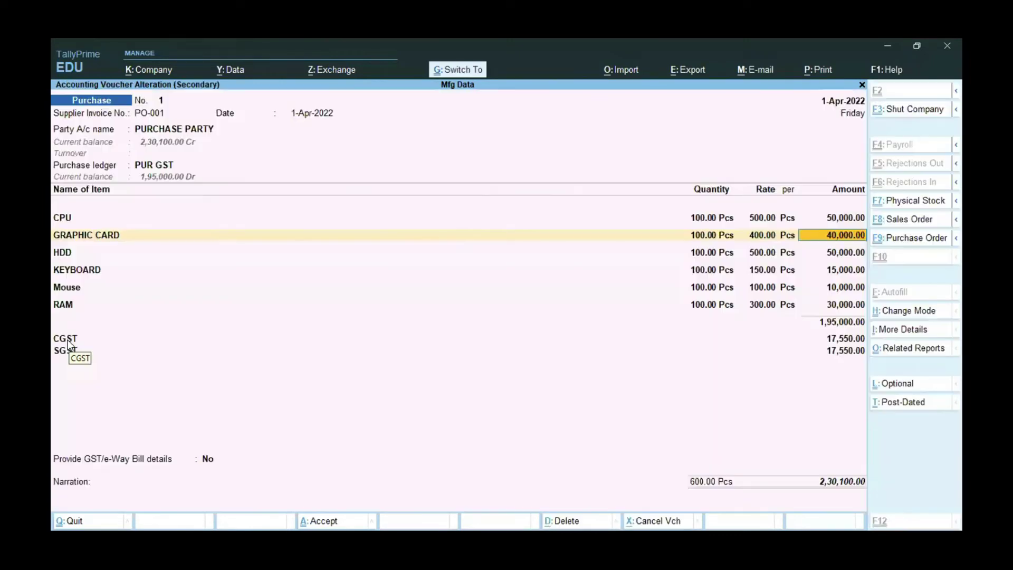
key("ctrl+a")
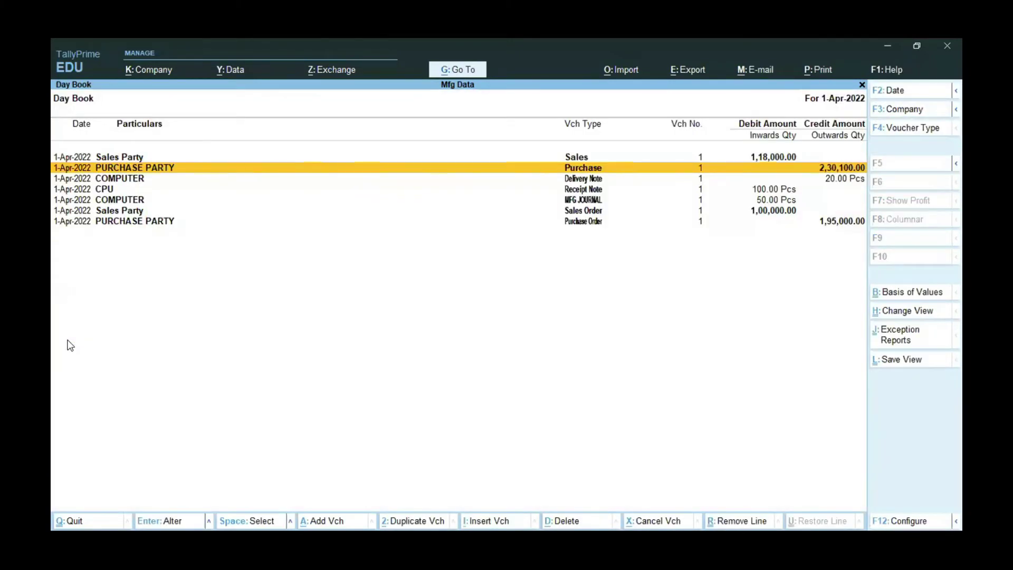
- Leave the Day Book and open the Stock Summary to compare the Finish Goods and Raw Material groups
key("Escape")
key("Escape")
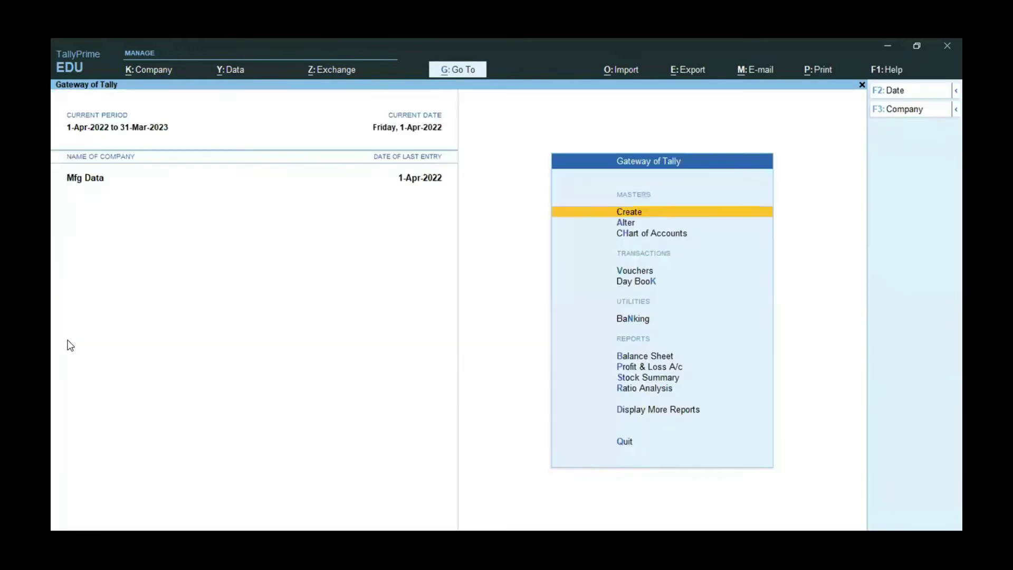
key("Up")
key("Up")
key("Up")
key("Up")
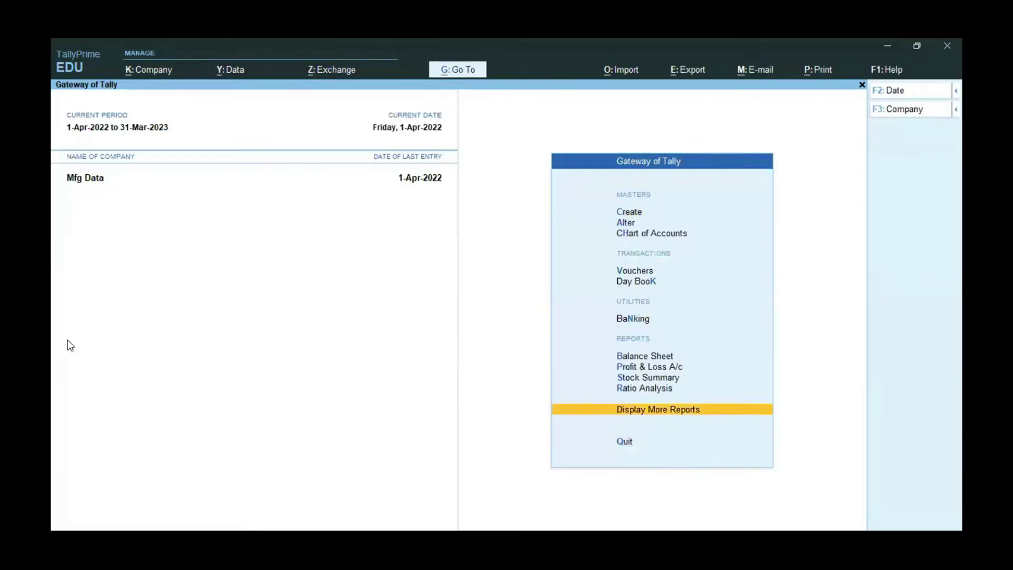
key("Return")
key("Down")
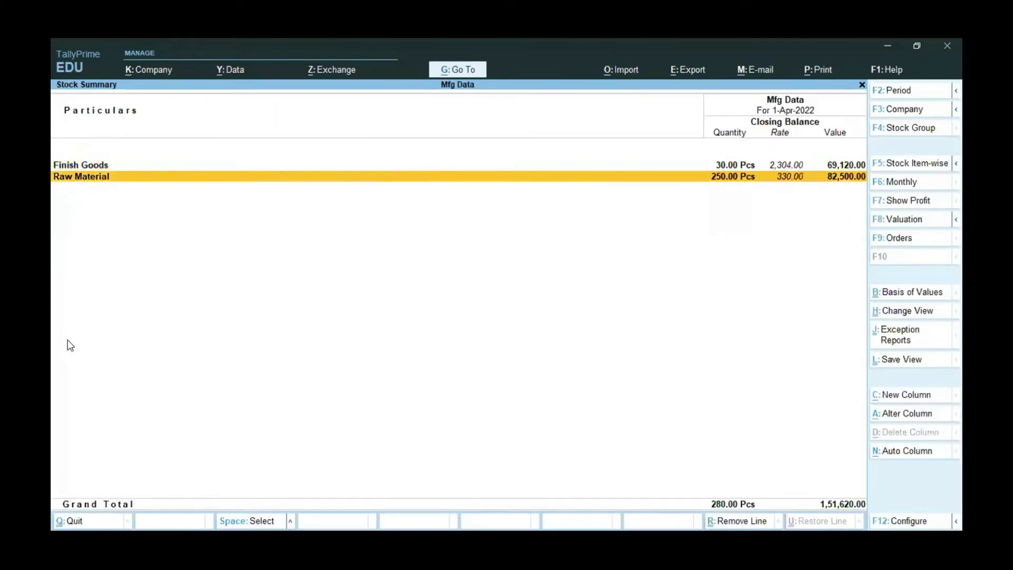
key("Up")
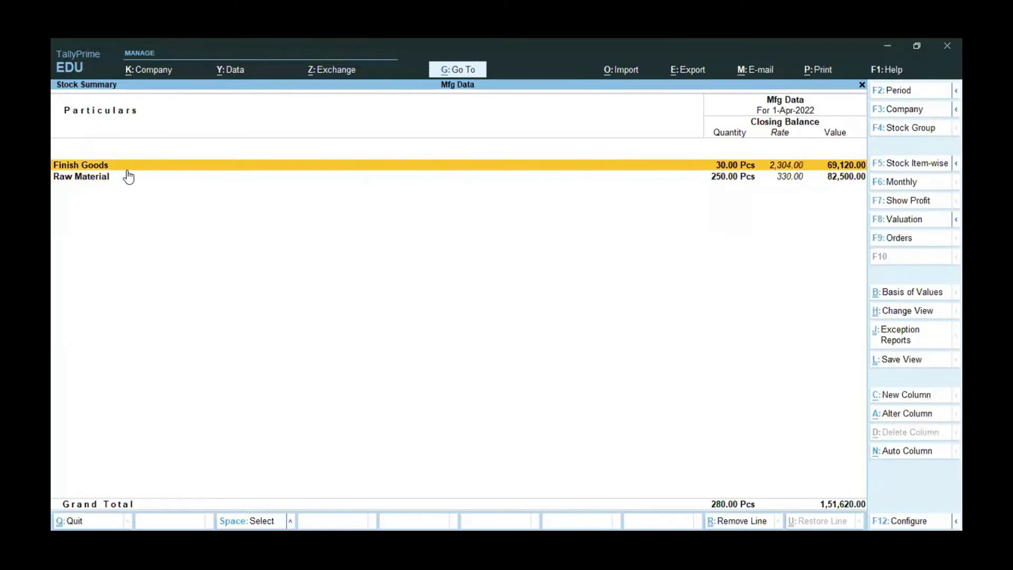
- Examine the closing balances of the Raw Material items, and return to the Gateway of Tally
left_click(94, 183)
left_click(95, 183)
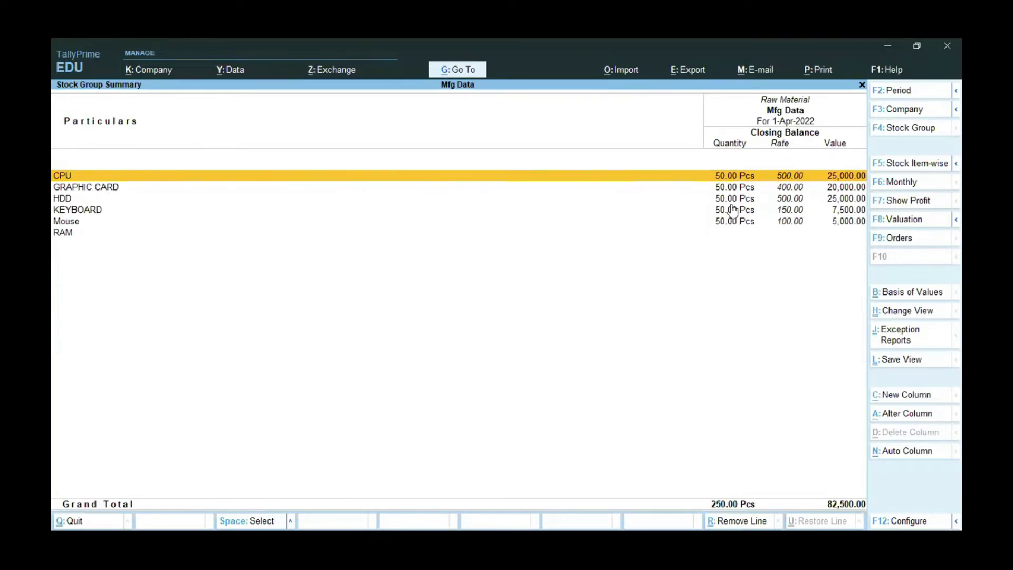
key("Escape")
key("Escape")
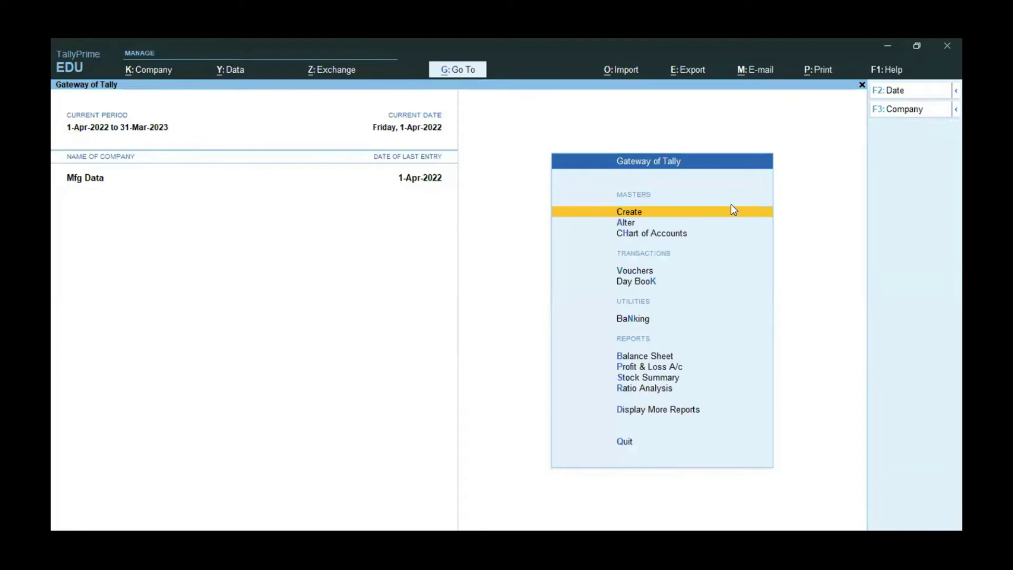
- Start creating a new Voucher Type master
key("Down")
key("Down")
key("Up")
key("Up")
left_click(733, 210)
key("Down")
key("Down")
key("Down")
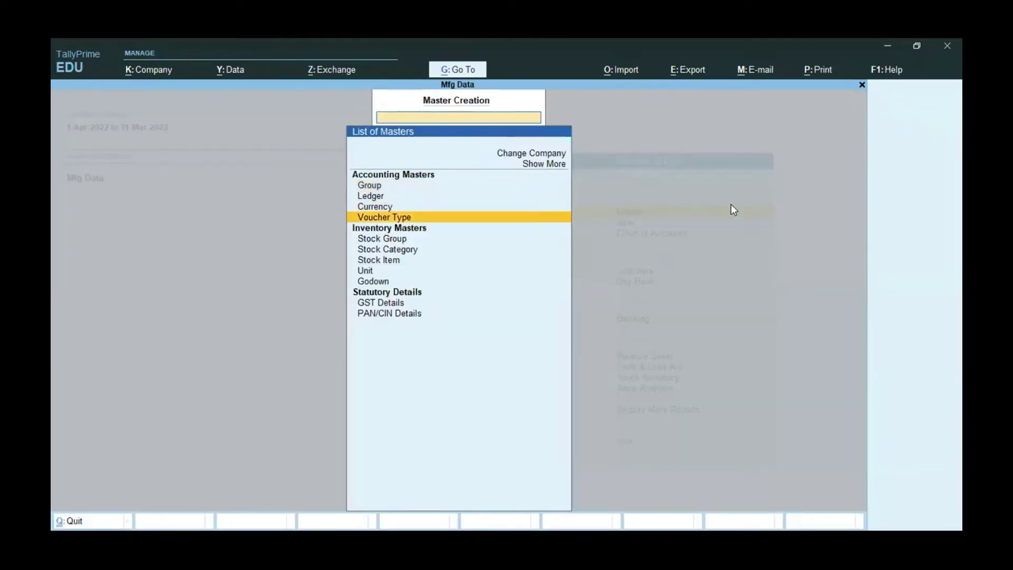
key("Return")
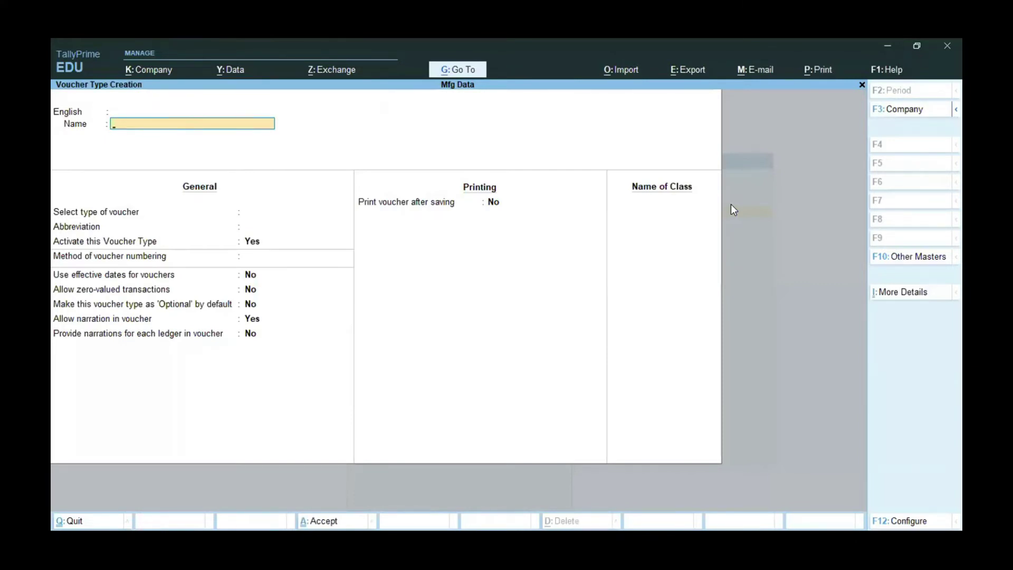
- Leave the blank Voucher Type creation form and open the existing MFG JOURNAL voucher type for alteration
key("Escape")
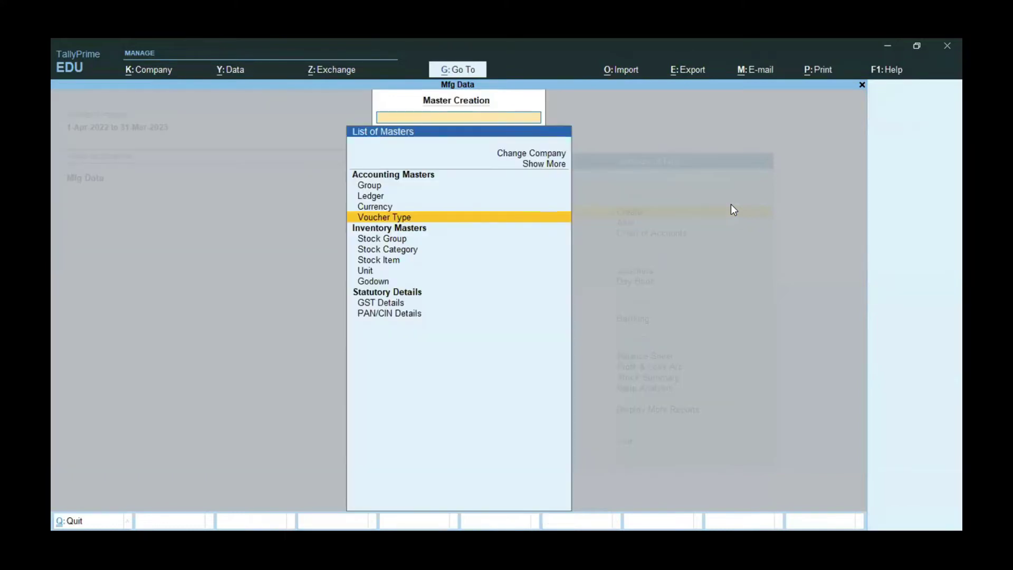
key("Escape")
key("Down")
key("Return")
key("Down")
key("Down")
key("Down")
key("Return")
type("mf")
key("Return")
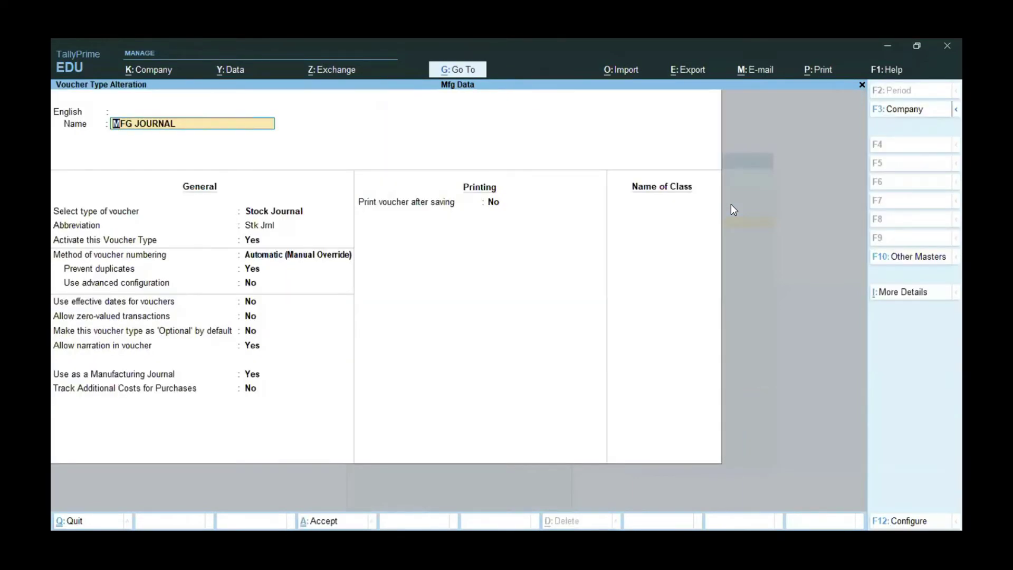
- Review the MFG JOURNAL settings, including Stock Journal as its type and Use as a Manufacturing Journal, and accept the form
key("Return")
key("Return")
key("Return")
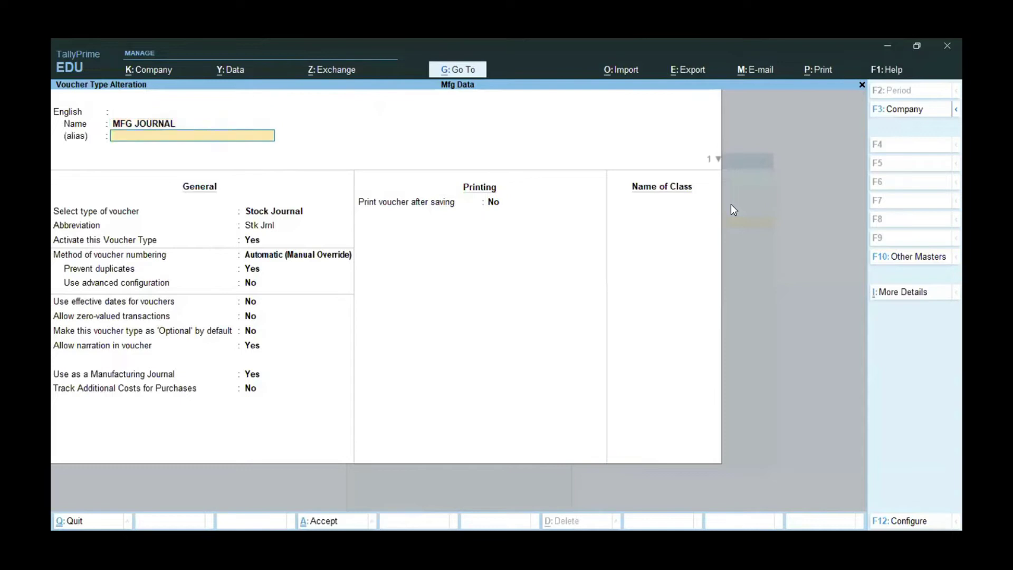
key("Up")
key("Up")
key("Up")
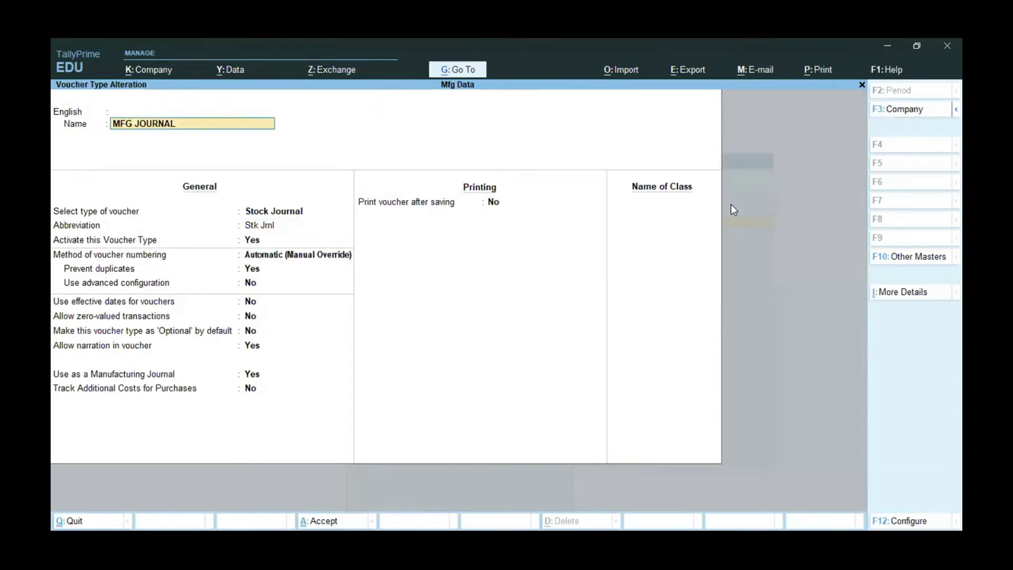
key("Return")
key("Return")
key("Return")
key("Return")
key("Return")
key("Return")
key("Return")
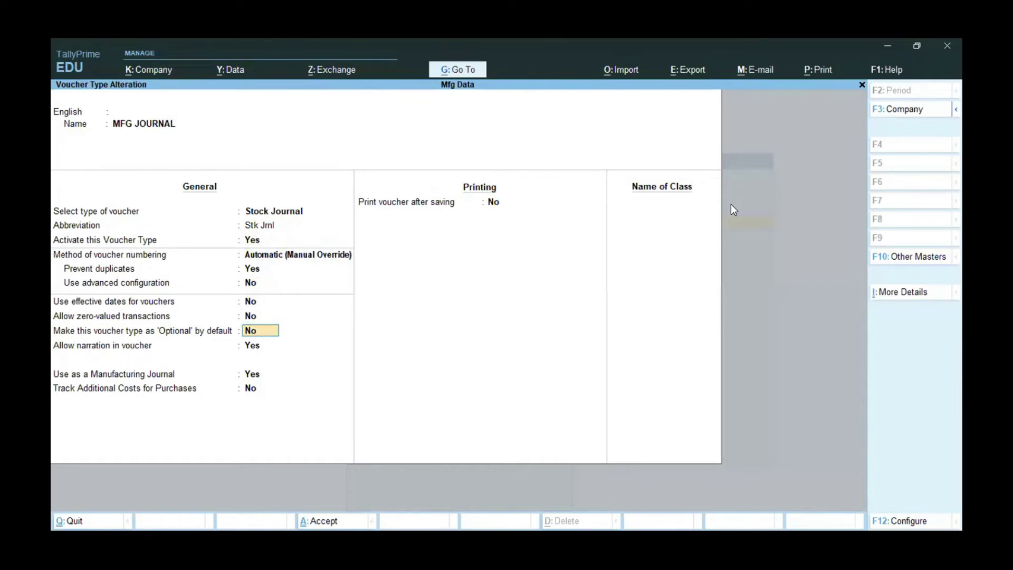
key("Return")
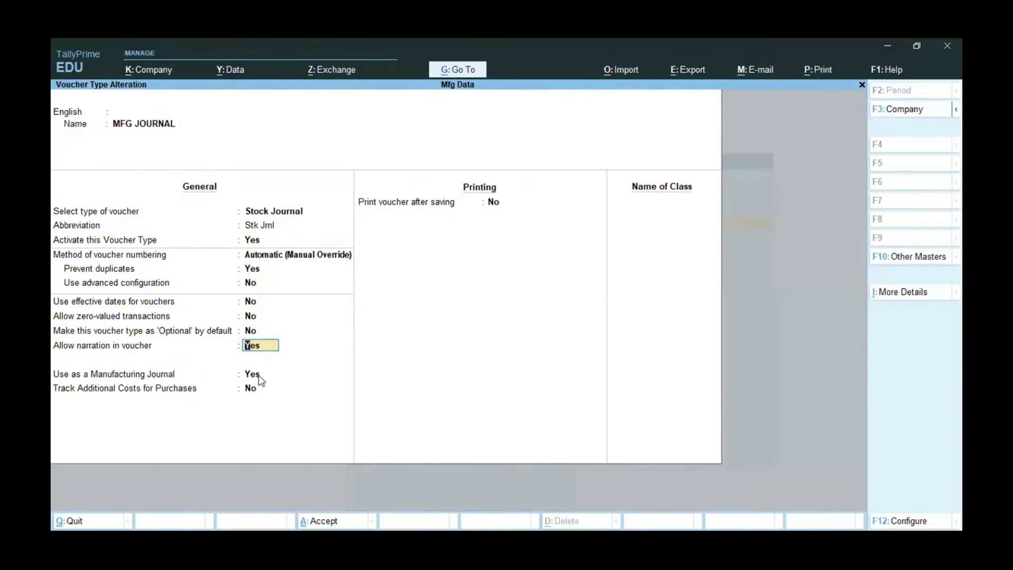
key("Return")
key("Return")
key("Return")
key("Return")
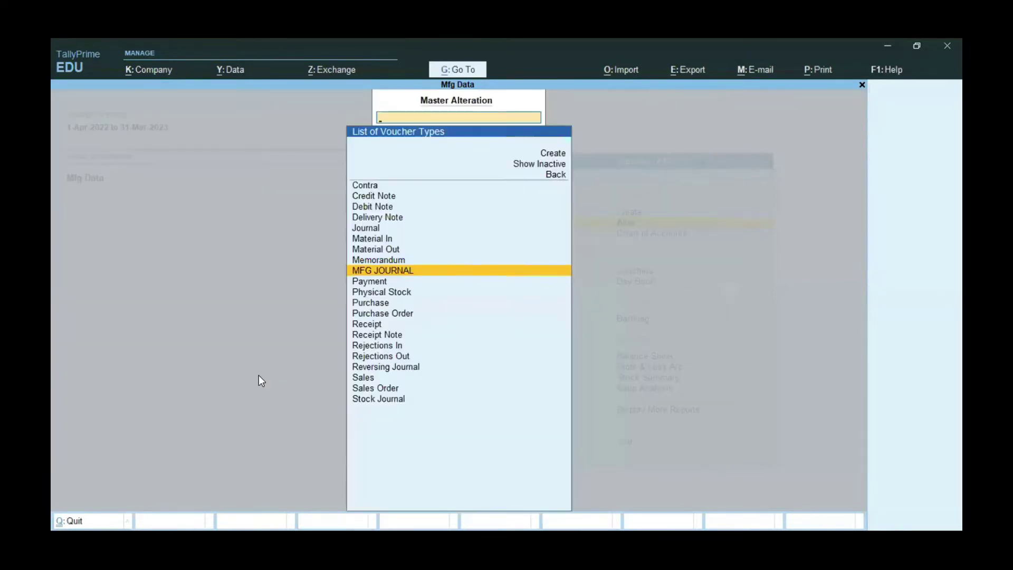
- Leave the list of voucher types, return to the Gateway of Tally and open voucher entry
key("Escape")
key("Escape")
key("Escape")
key("Escape")
key("Escape")
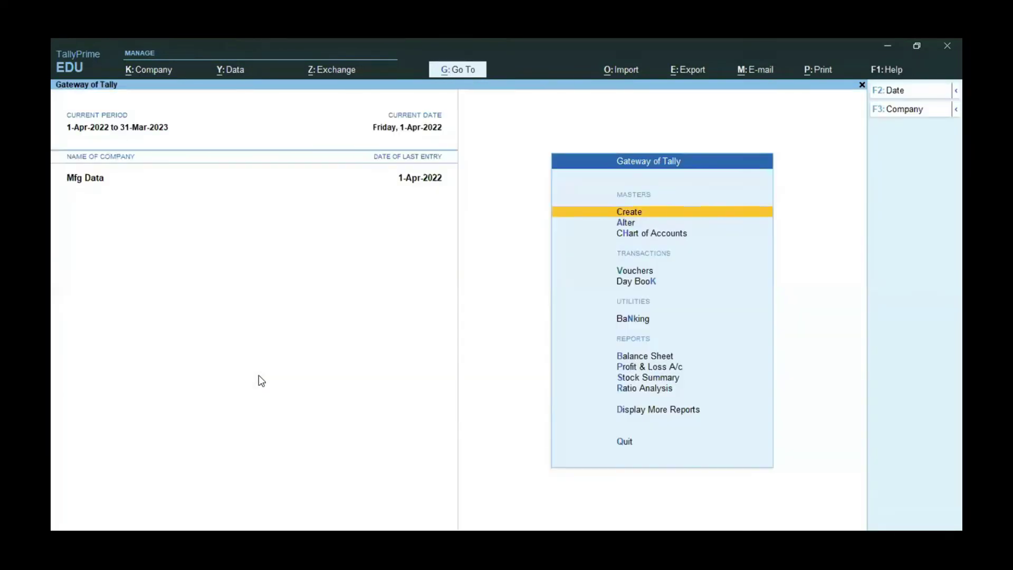
key("Escape")
key("Down")
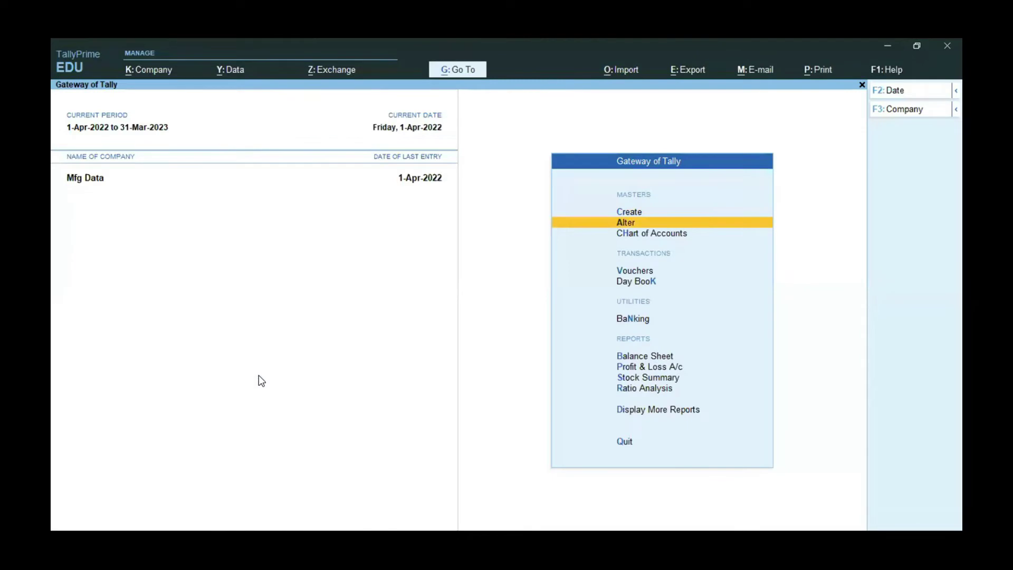
key("Down")
key("Down")
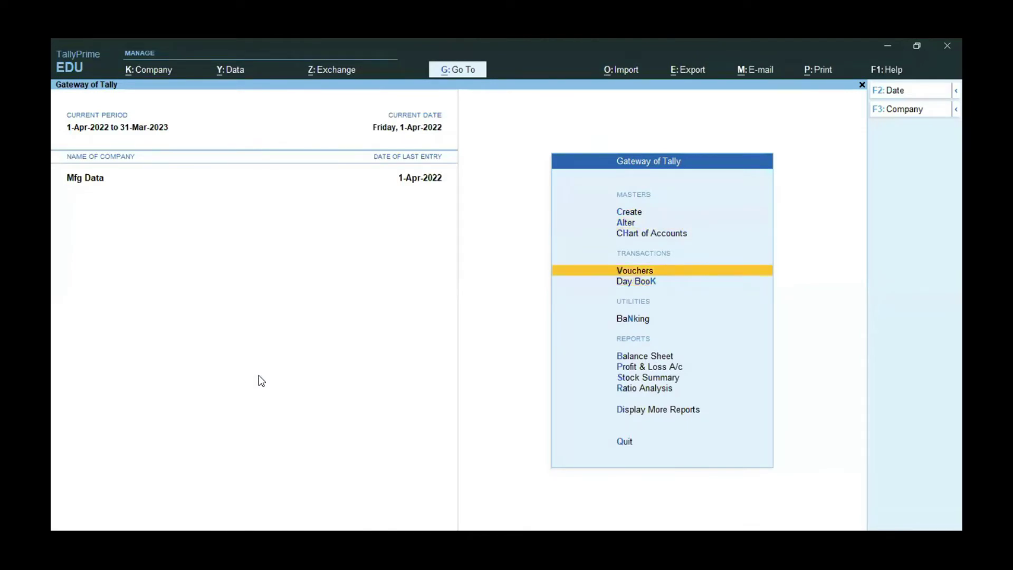
key("Return")
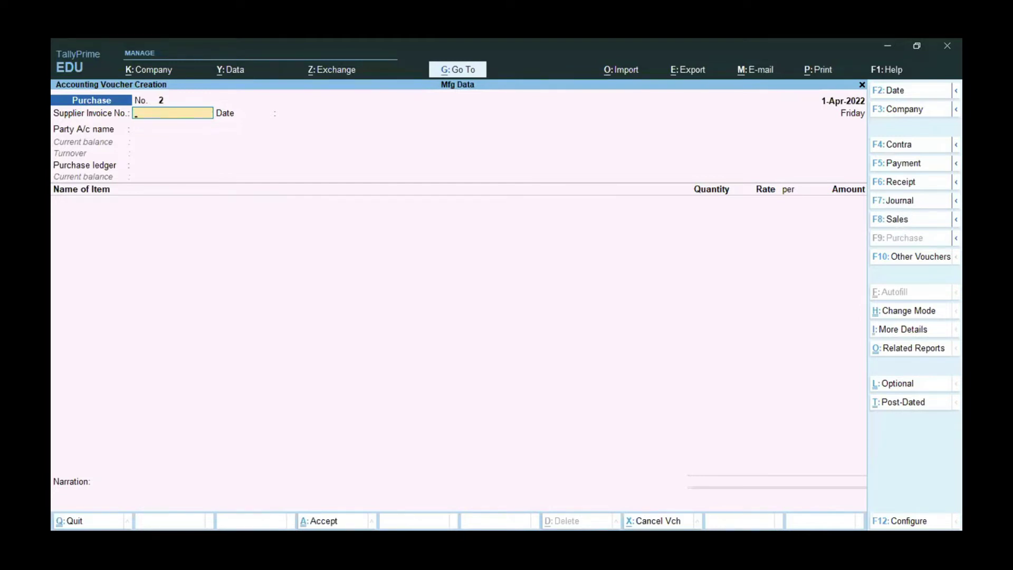
- Start a new Stock Journal voucher with MFG JOURNAL as its voucher type
mouse_move(892, 201)
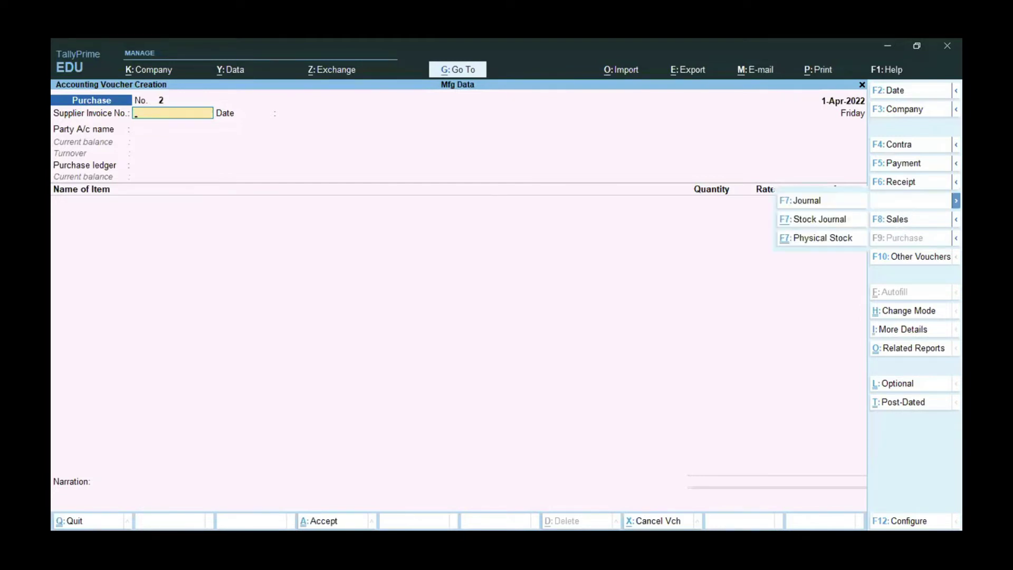
left_click(813, 223)
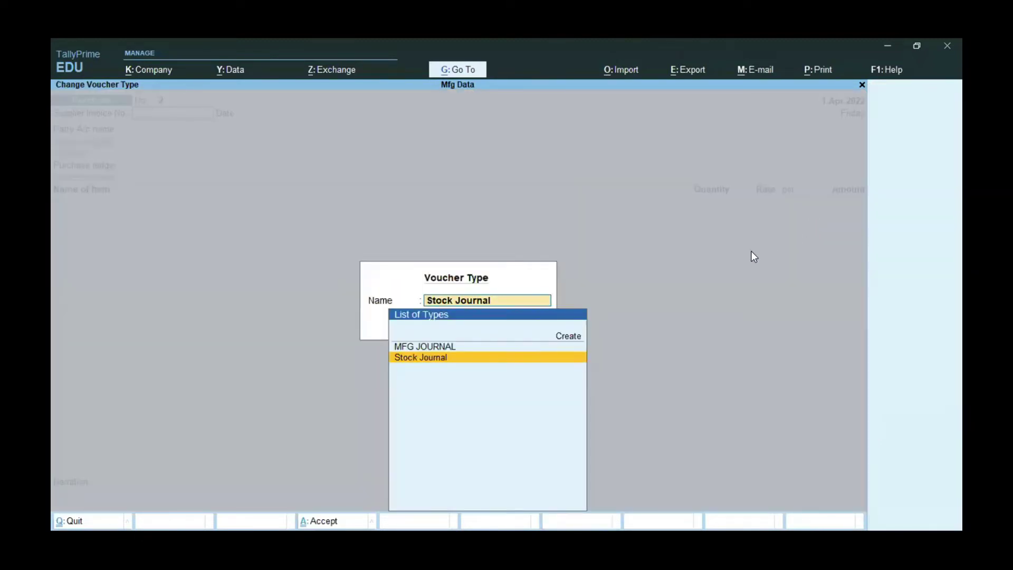
key("Up")
key("Down")
key("Up")
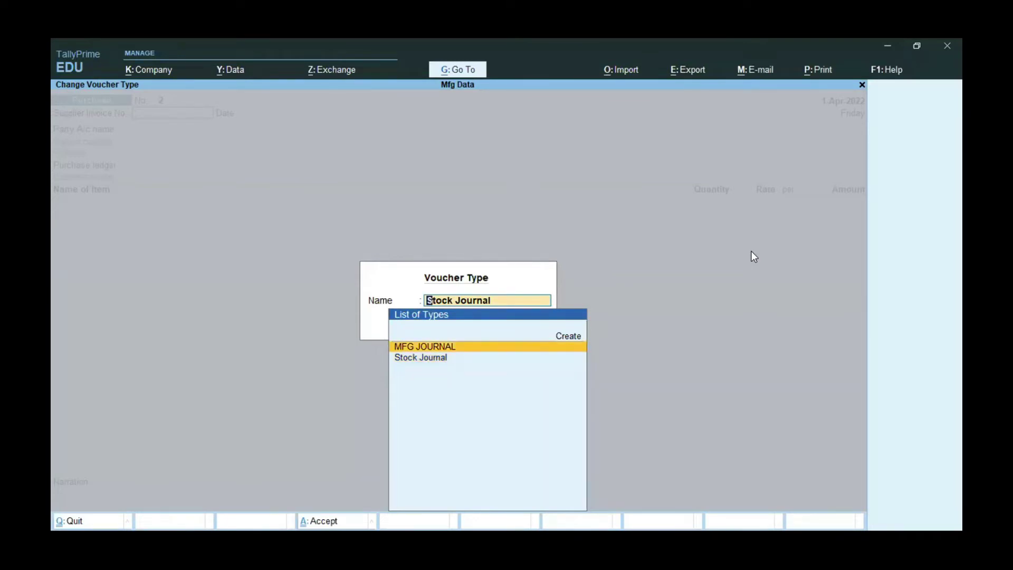
key("Return")
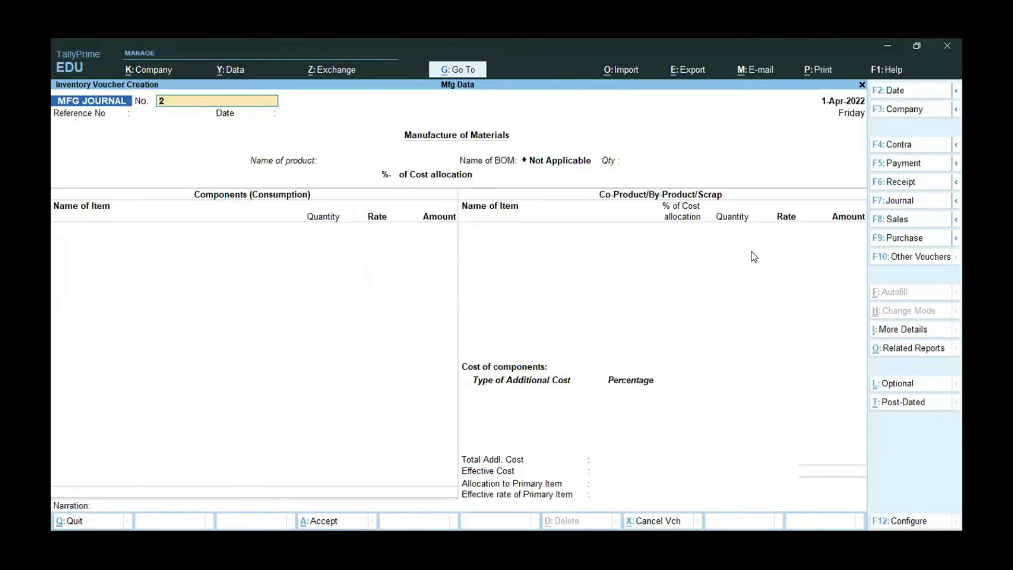
- Choose COMPUTER as the product to manufacture, leaving the reference number and item description blank
key("Return")
key("Return")
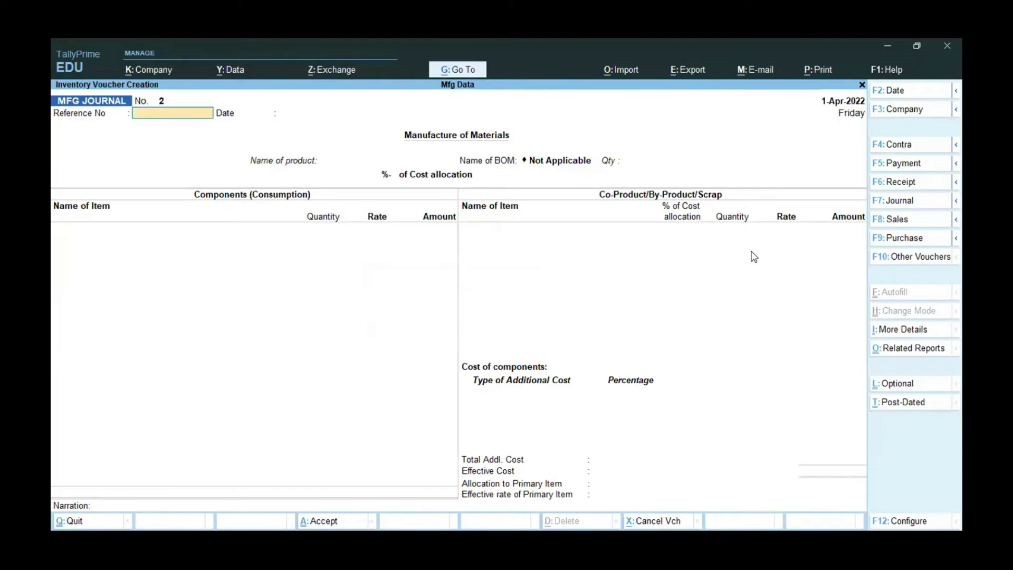
key("Return")
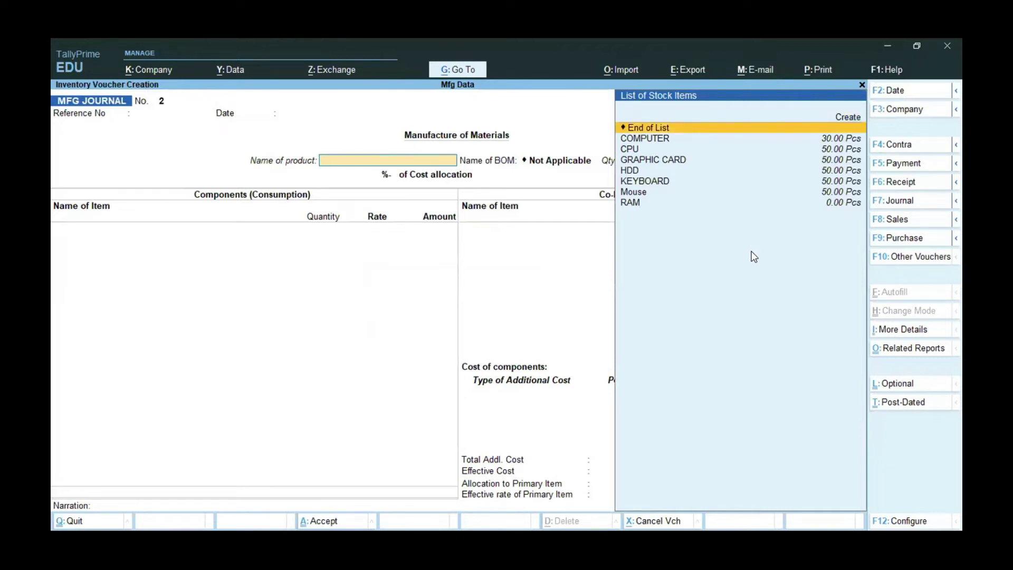
key("Down")
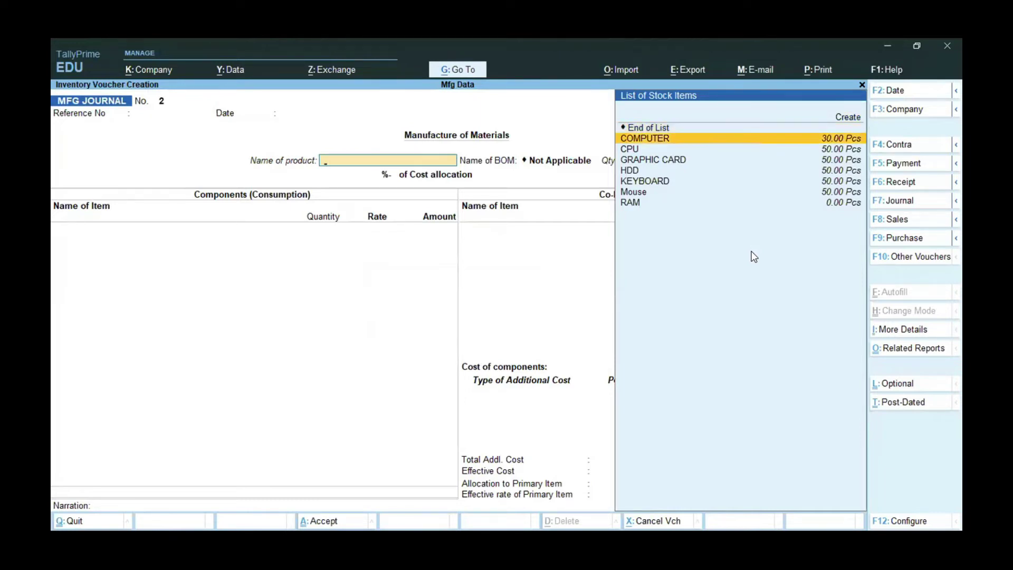
key("Return")
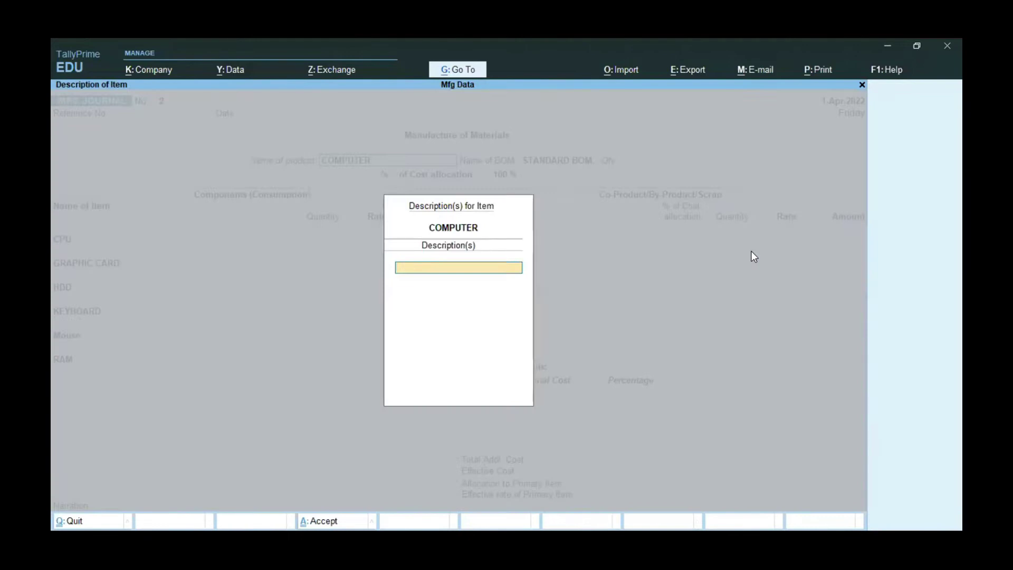
key("Return")
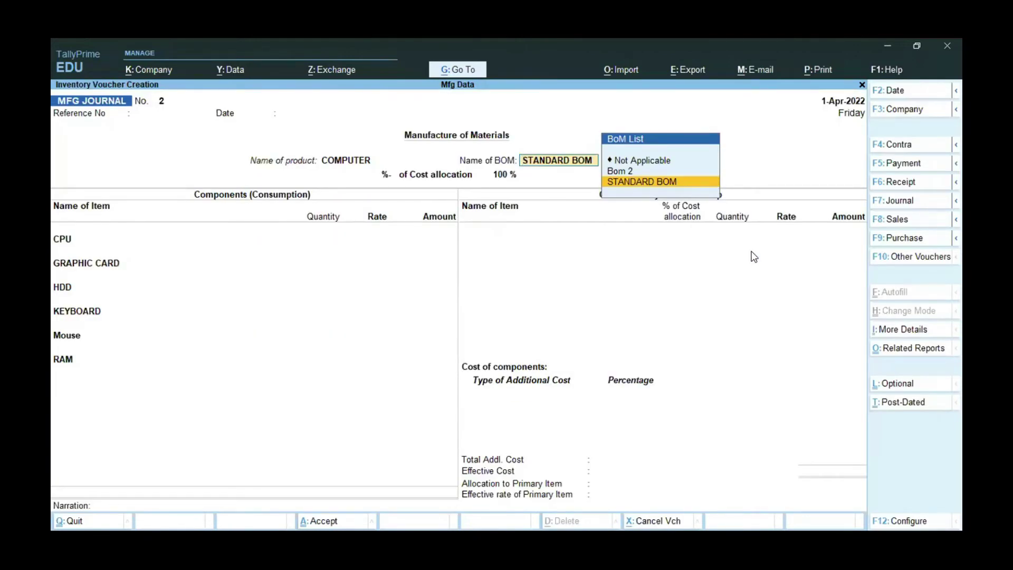
- Examine the bill of materials choices for COMPUTER: STANDARD BOM, Bom 2 and Not Applicable
key("Up")
key("Down")
key("Up")
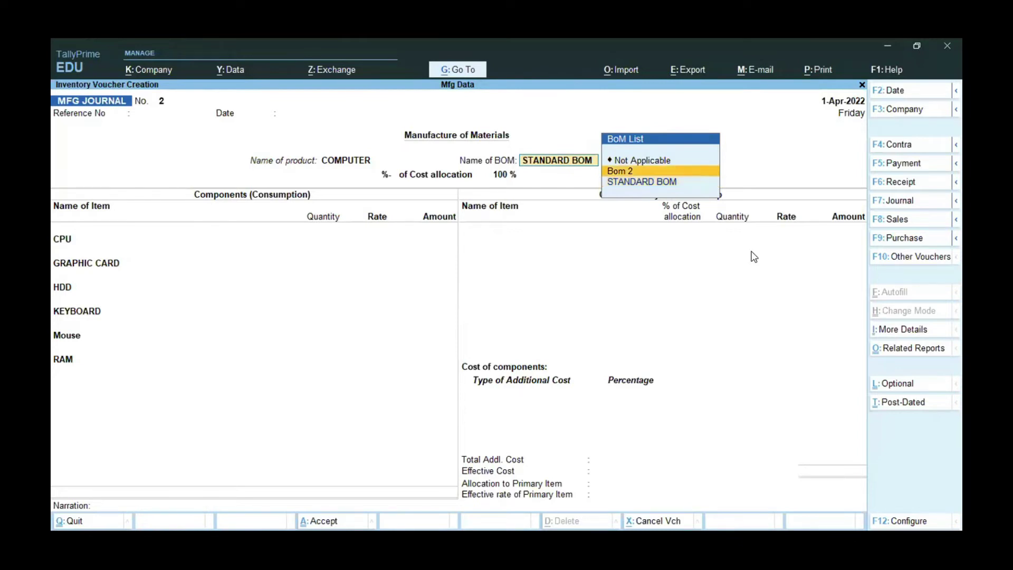
key("Down")
key("Up")
key("Up")
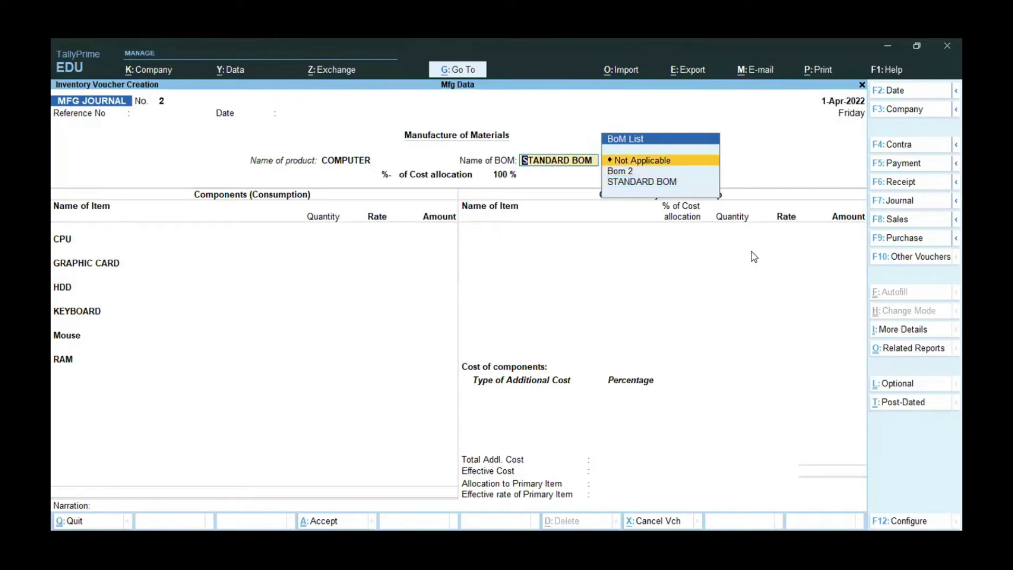
- Quit the new manufacturing voucher without saving and open the existing MFG JOURNAL voucher for COMPUTER from the Day Book
key("Escape")
key("Escape")
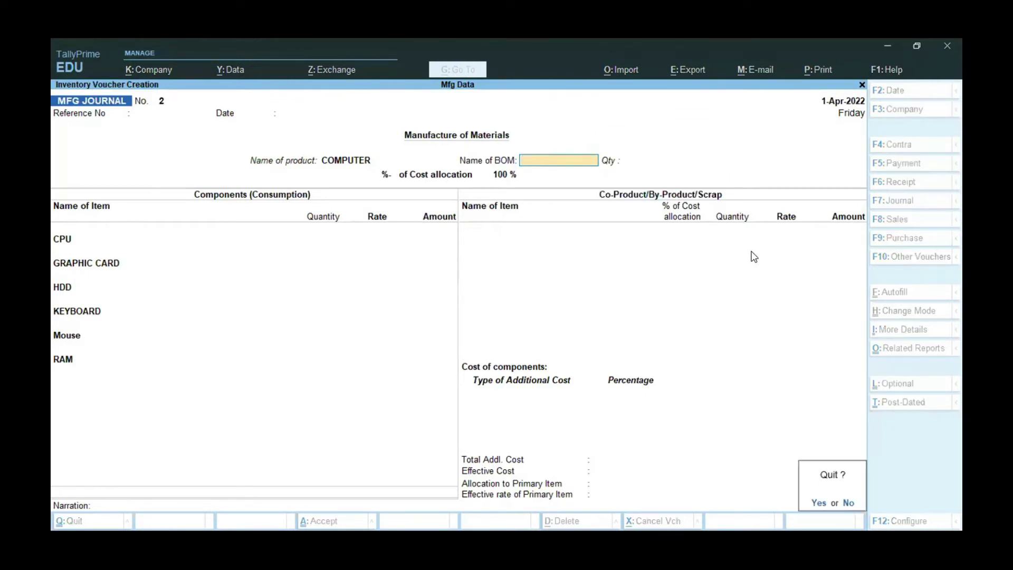
key("Return")
key("Up")
key("Up")
key("Up")
key("d")
key("d")
key("Down")
key("Down")
key("Down")
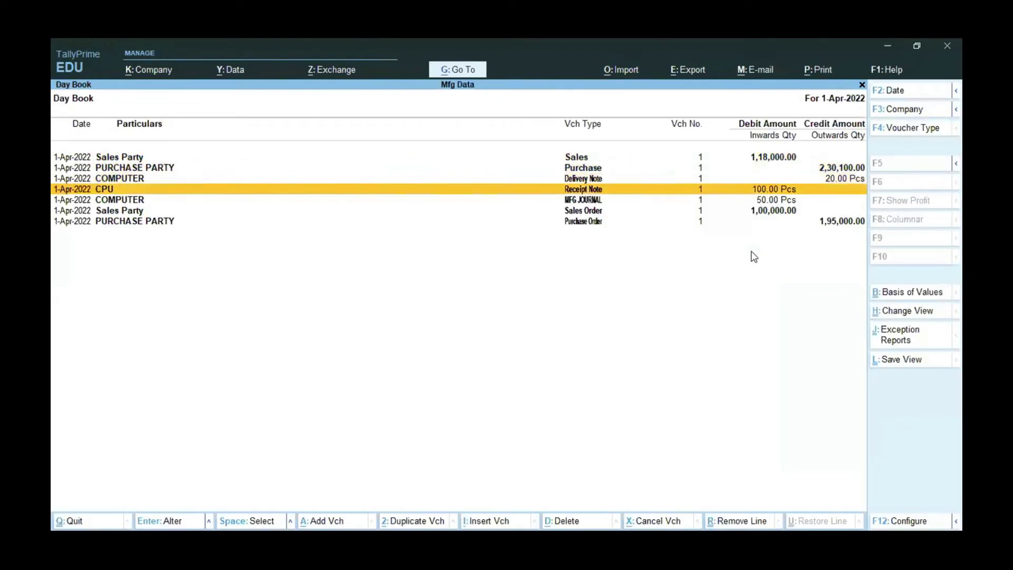
key("Down")
key("Return")
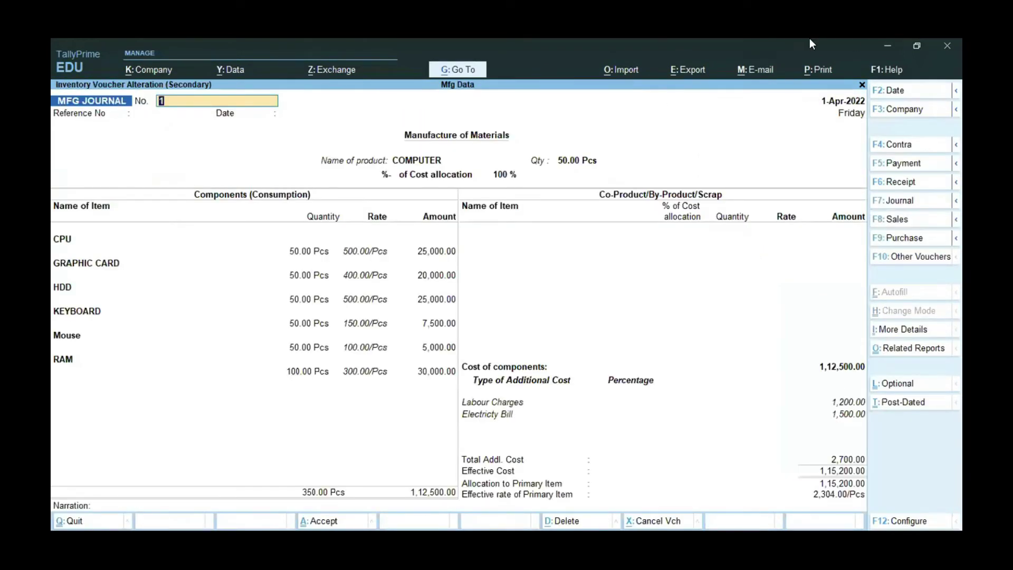
- Review the product name and manufactured quantity in the MFG JOURNAL voucher
left_click(393, 162)
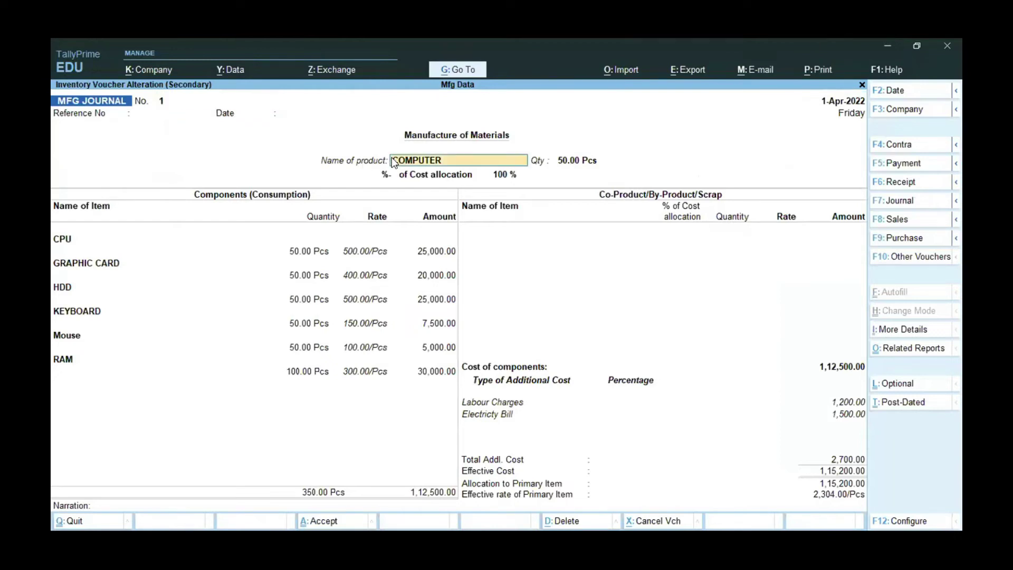
key("Return")
key("Return")
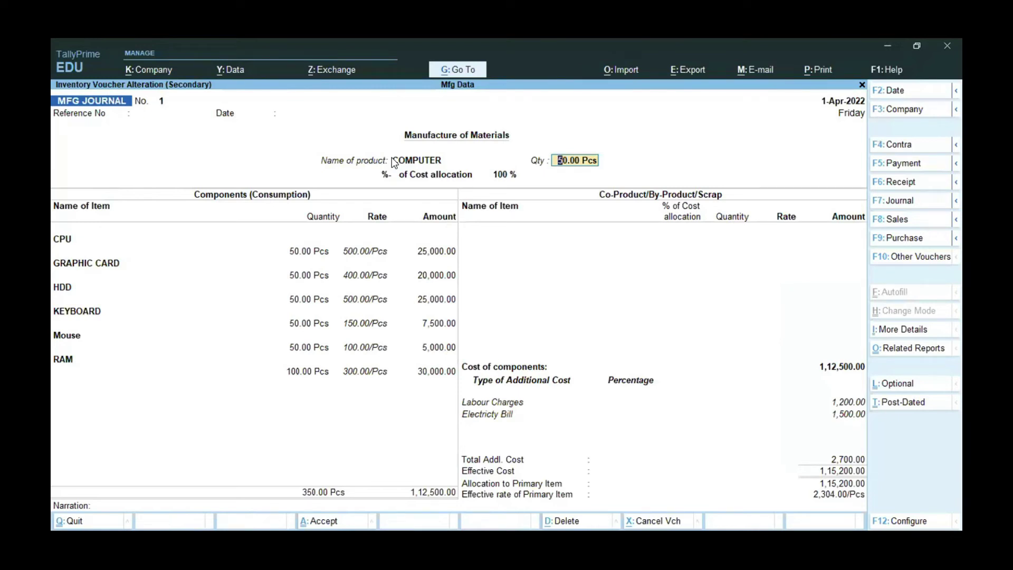
key("Return")
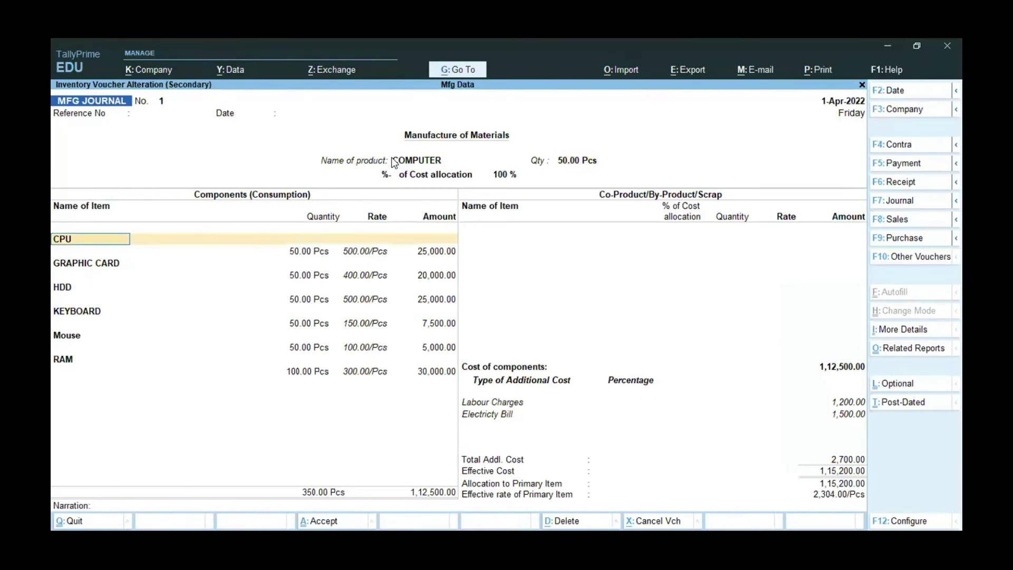
key("BackSpace")
key("BackSpace")
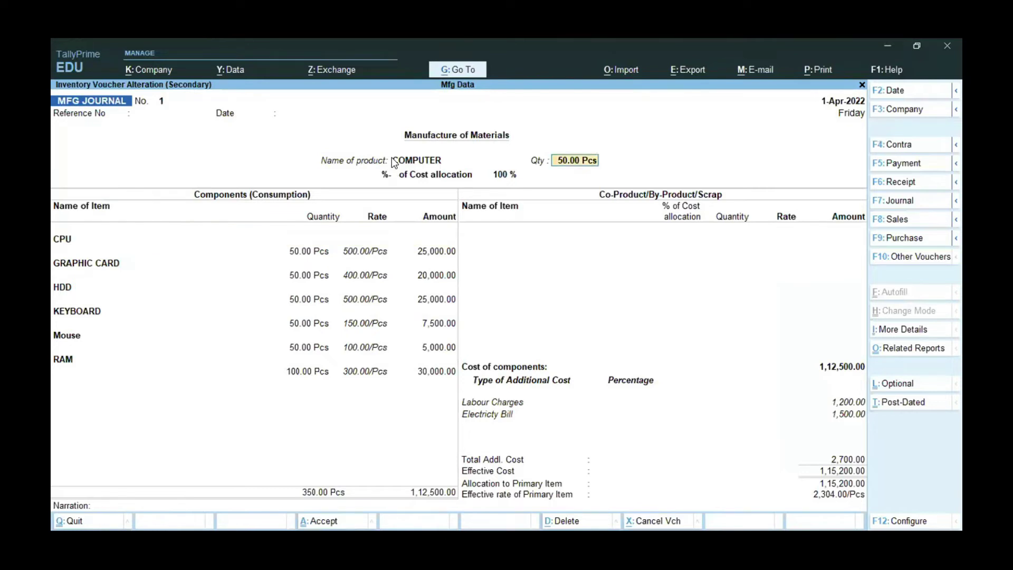
- Examine the quantity and rate of each consumed component, from CPU through Mouse, in the manufacturing voucher
key("Return")
key("Return")
key("Return")
key("Return")
key("Return")
key("Return")
key("Return")
key("Return")
key("Return")
key("Return")
key("Return")
key("Return")
key("Return")
key("Return")
key("Return")
key("Return")
key("Return")
key("Return")
key("Return")
key("Return")
key("Return")
key("Return")
key("Return")
key("Return")
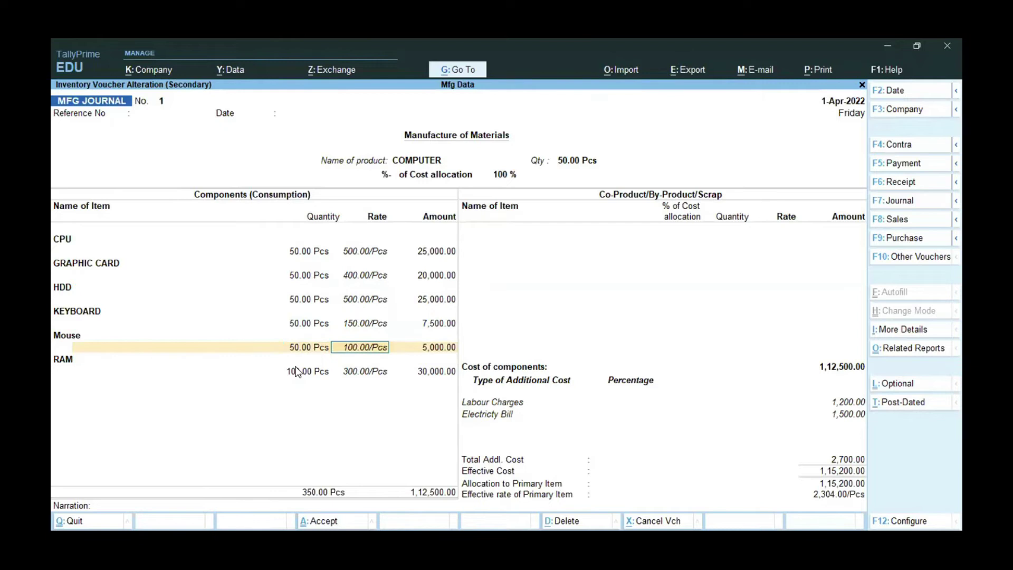
- Examine the Labour Charges and Electricty Bill additional cost lines of the MFG JOURNAL voucher
left_click(494, 406)
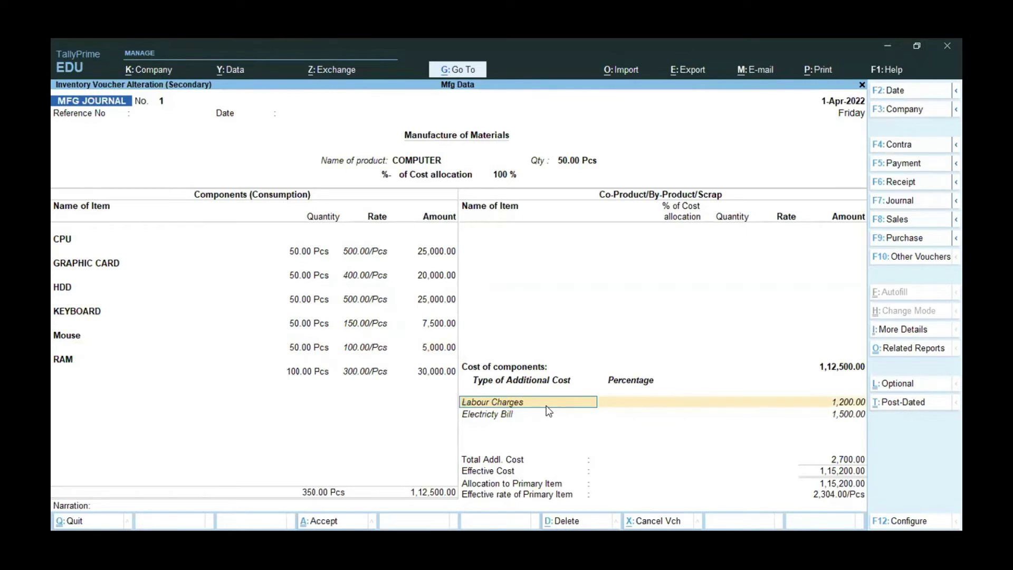
key("Return")
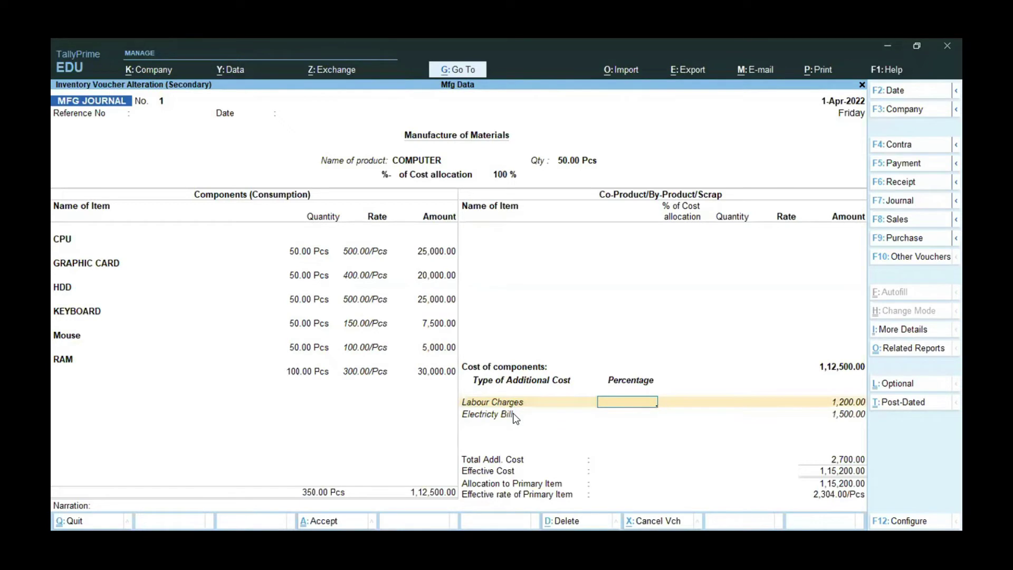
key("Return")
key("Return")
key("Return")
key("Return")
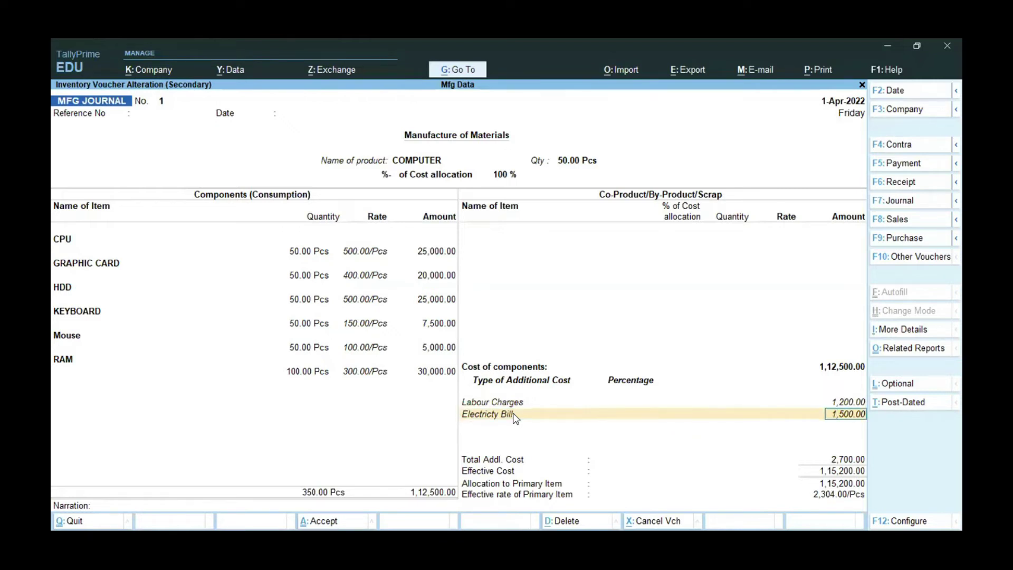
key("Return")
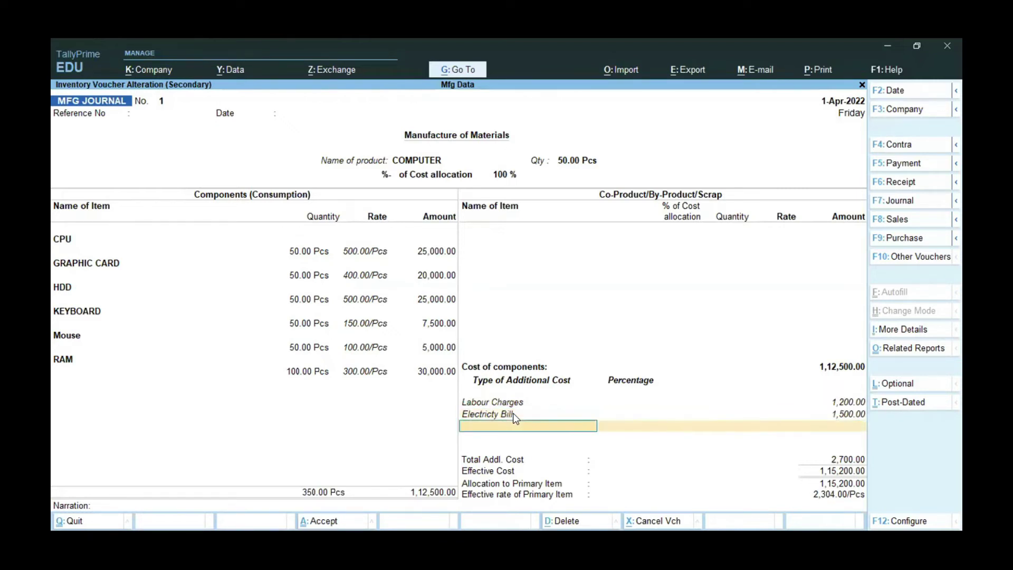
key("Return")
key("Return")
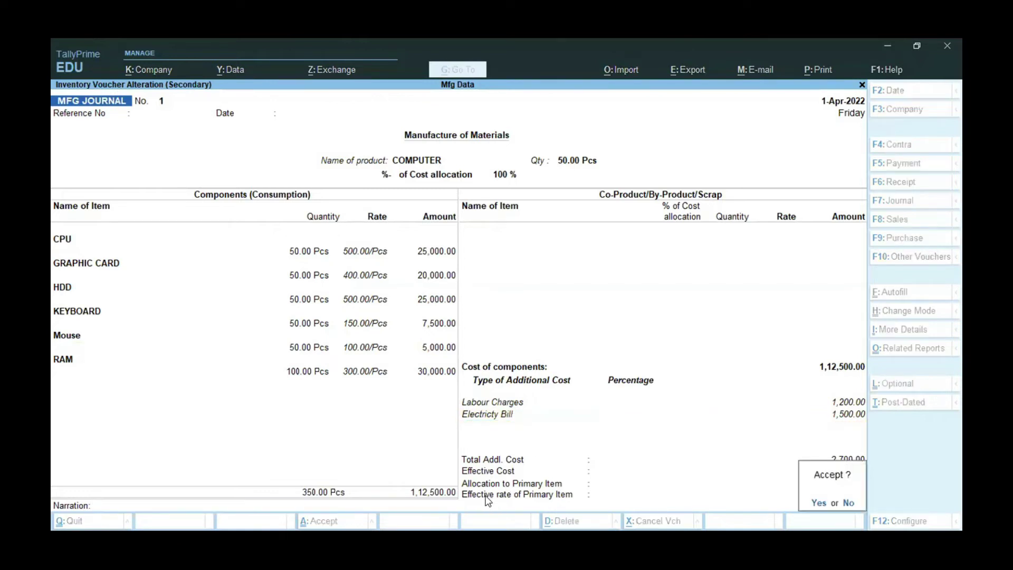
- Review the effective cost and effective rate of the primary item, and accept the MFG JOURNAL voucher
key("Return")
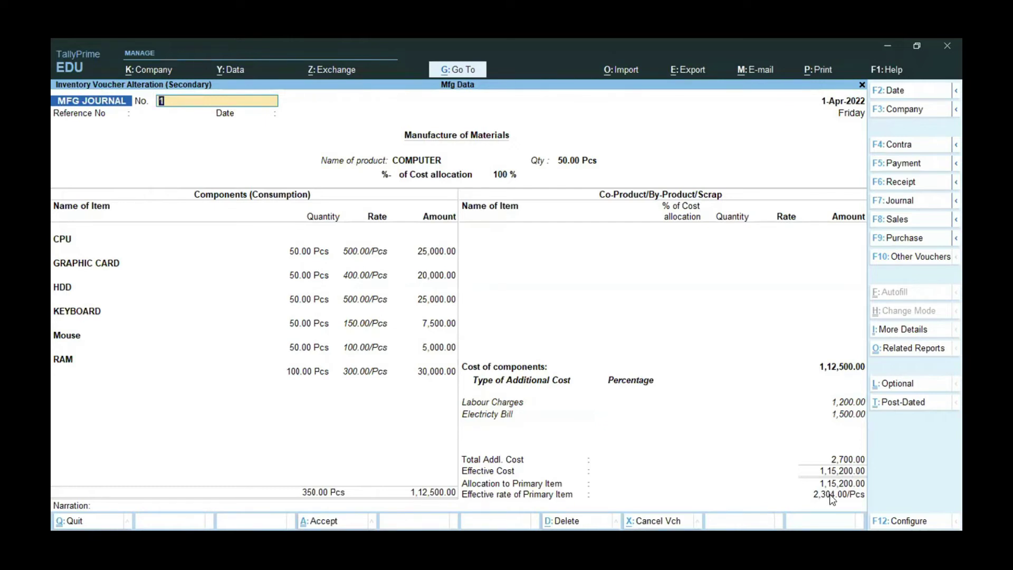
key("Return")
key("Return")
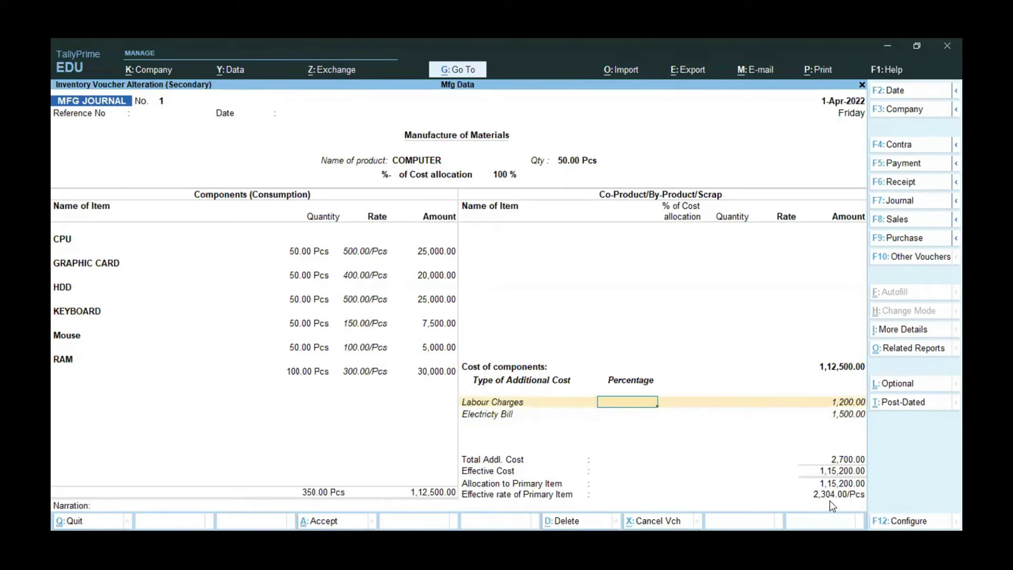
key("Return")
key("Return")
key("Return")
key("Return")
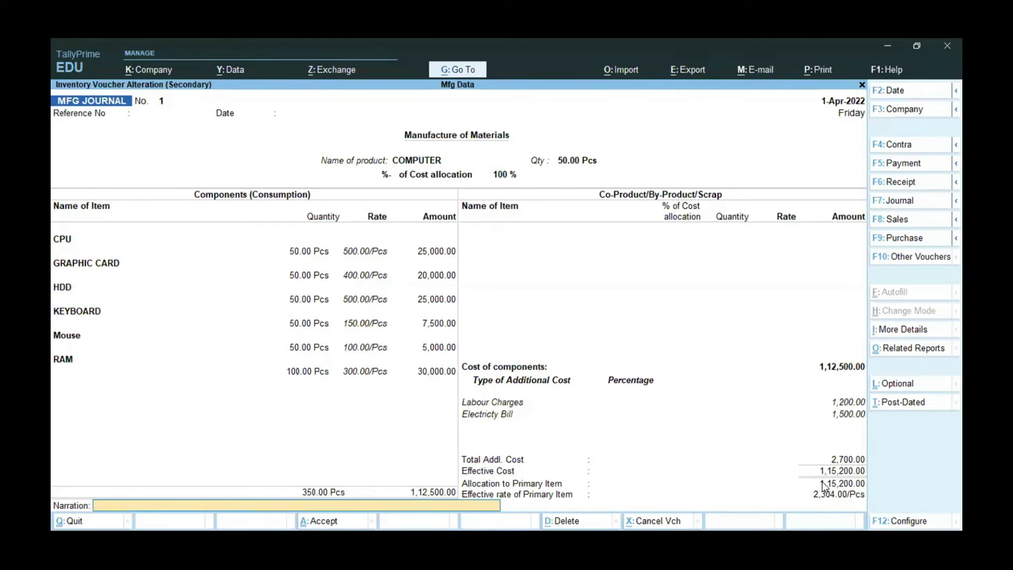
key("Return")
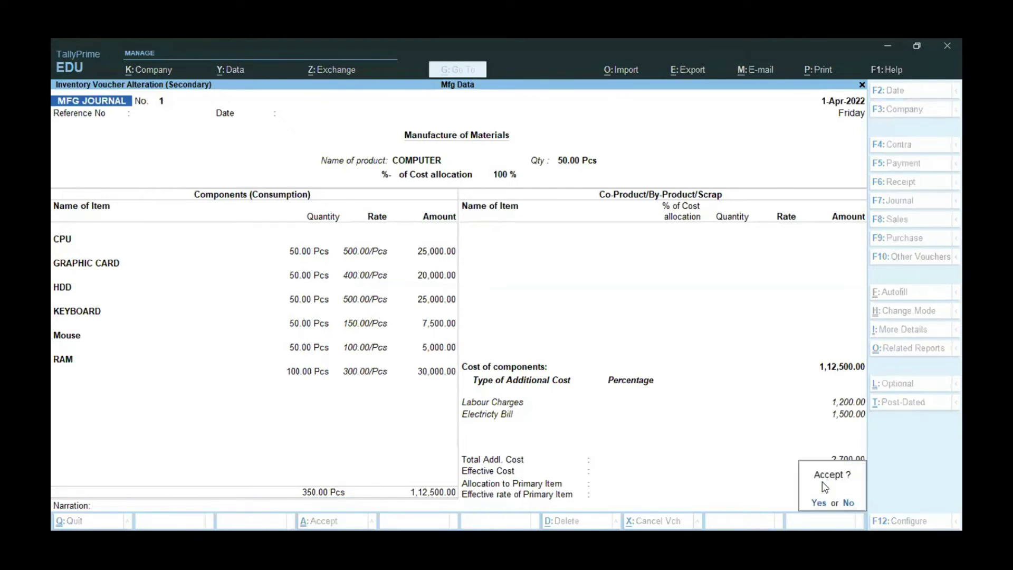
key("Return")
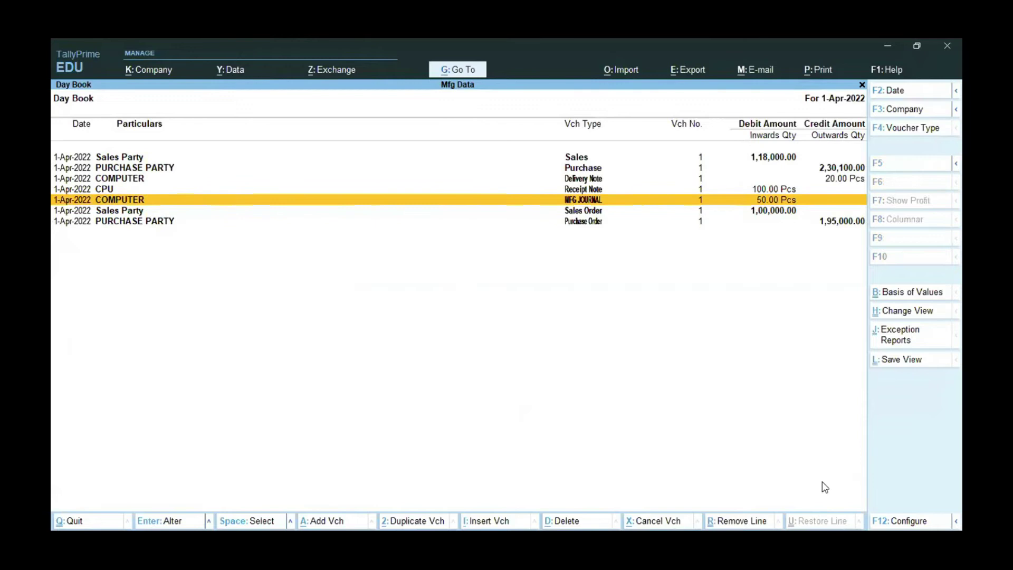
- Open the Stock Summary and drill into Finish Goods to examine the closing balance of COMPUTER
key("Escape")
key("Escape")
key("Escape")
key("Escape")
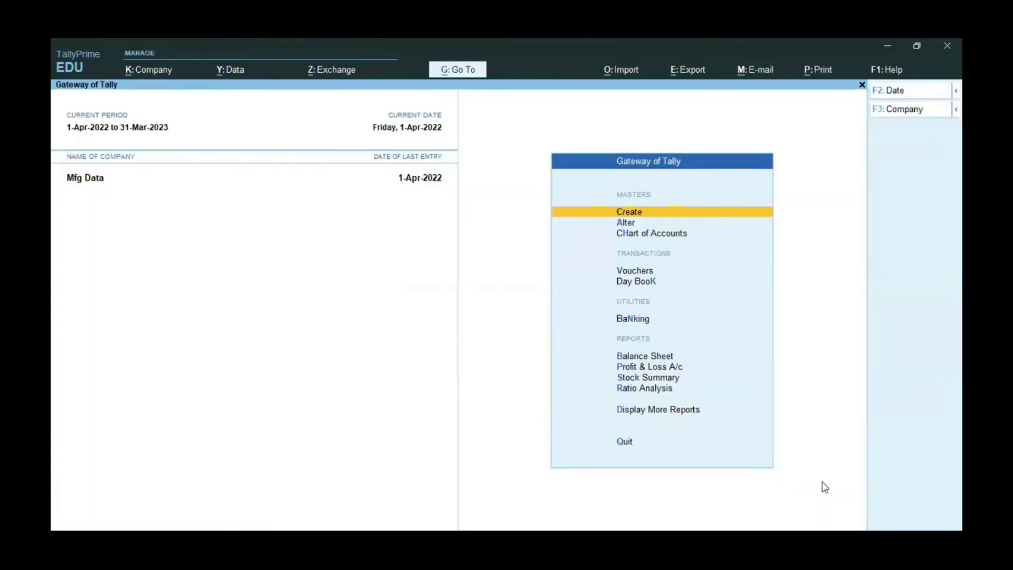
key("Down")
key("Down")
key("Up")
key("Up")
key("Up")
key("Up")
key("Return")
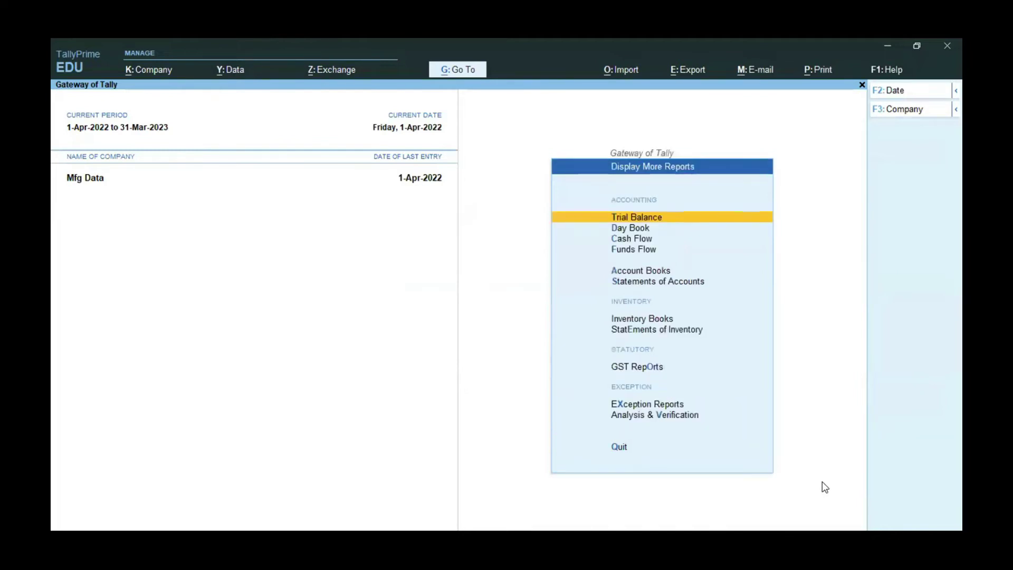
key("Escape")
key("Up")
key("Up")
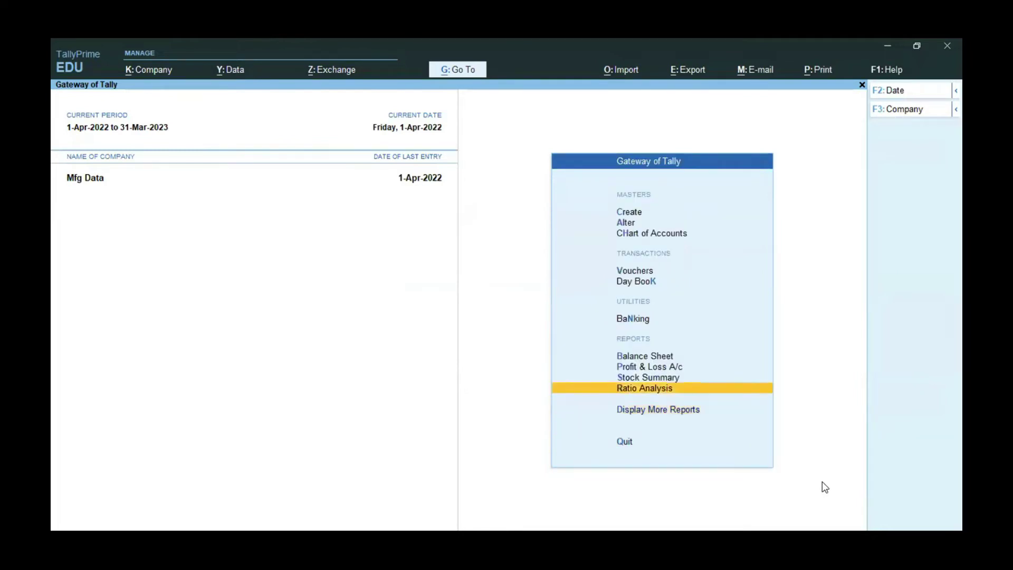
key("Return")
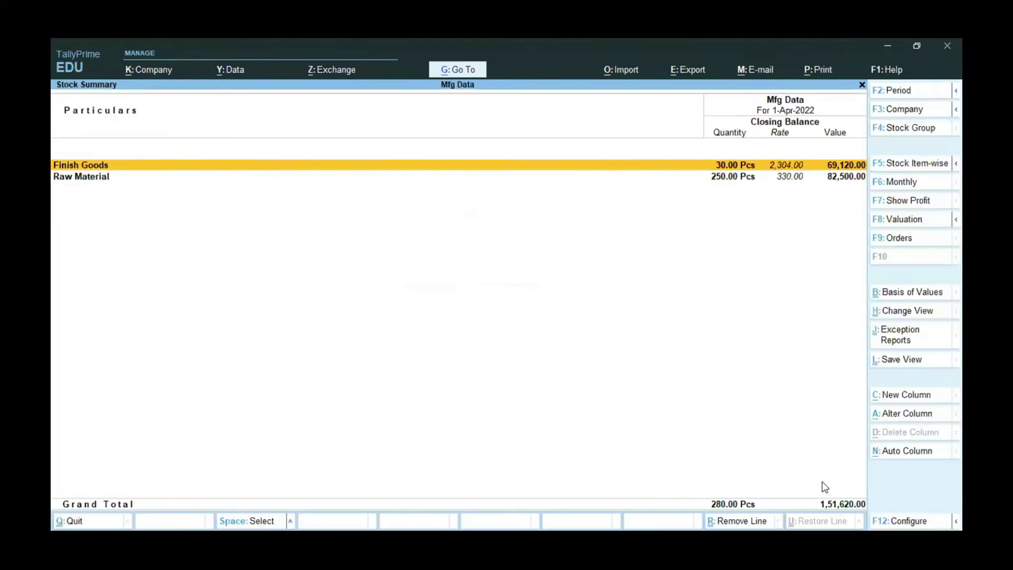
key("Return")
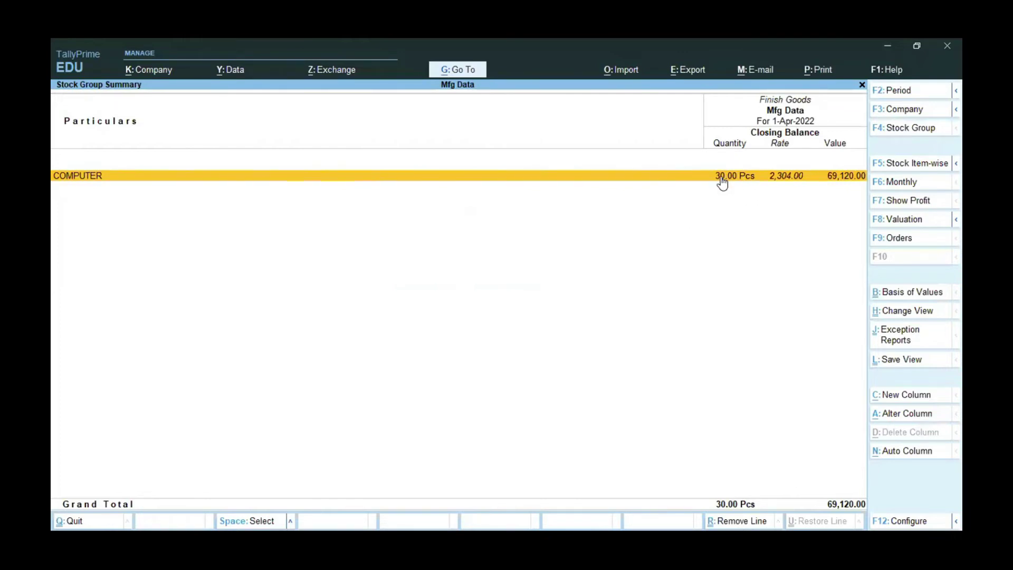
- Leave the stock reports and open the Day Book
key("Escape")
key("Escape")
key("Escape")
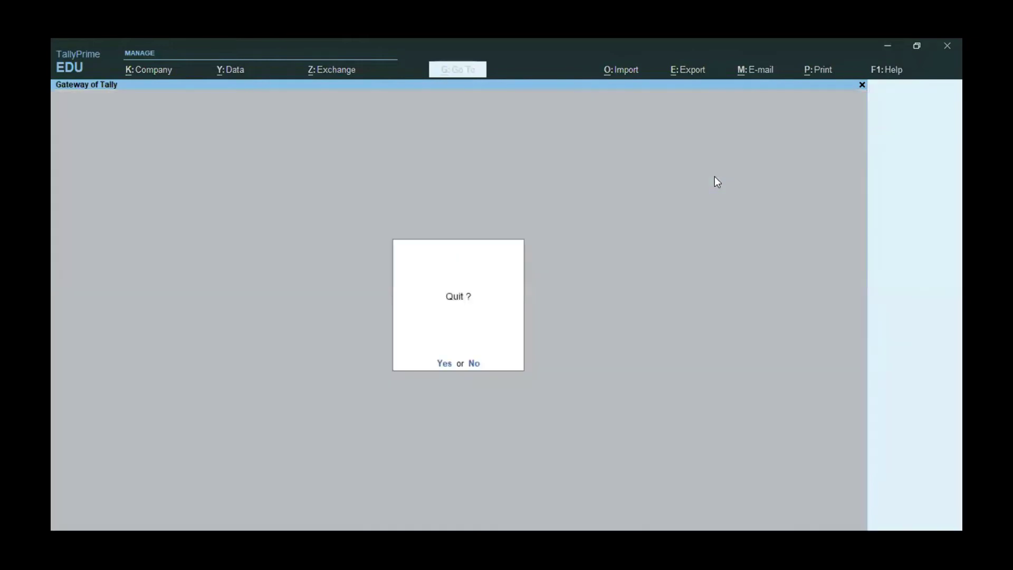
key("n")
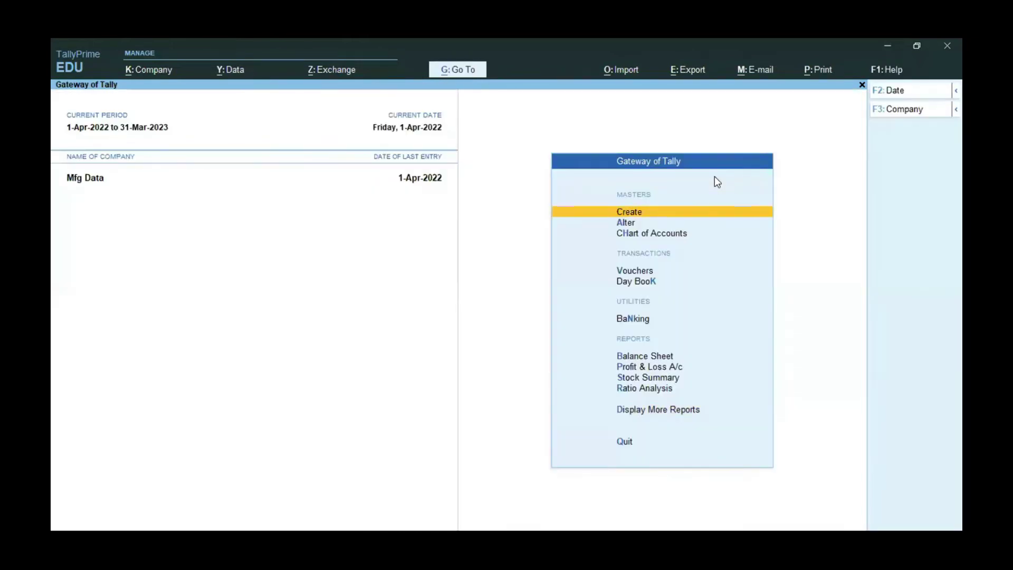
key("Down")
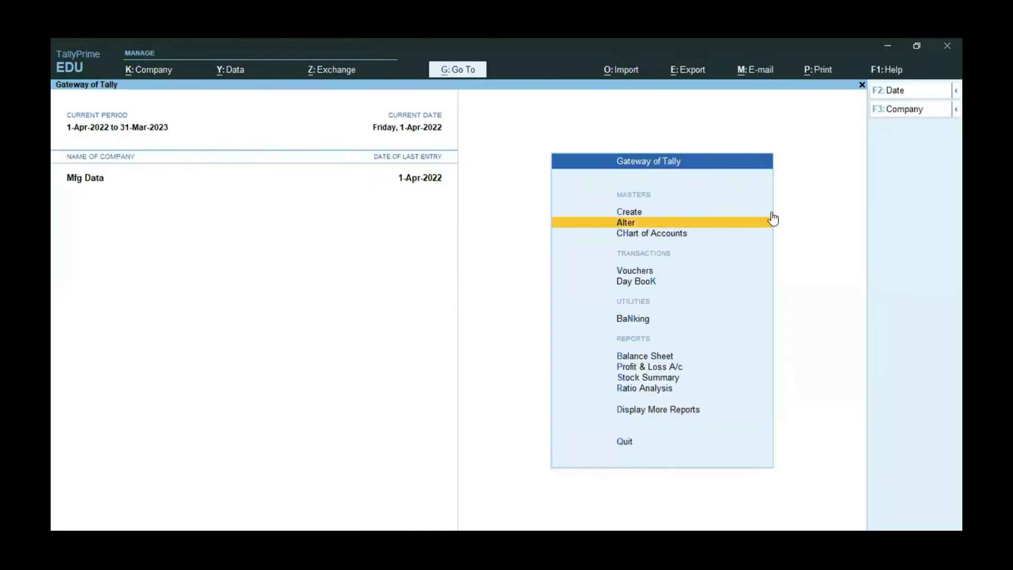
key("Down")
key("Down")
key("Down")
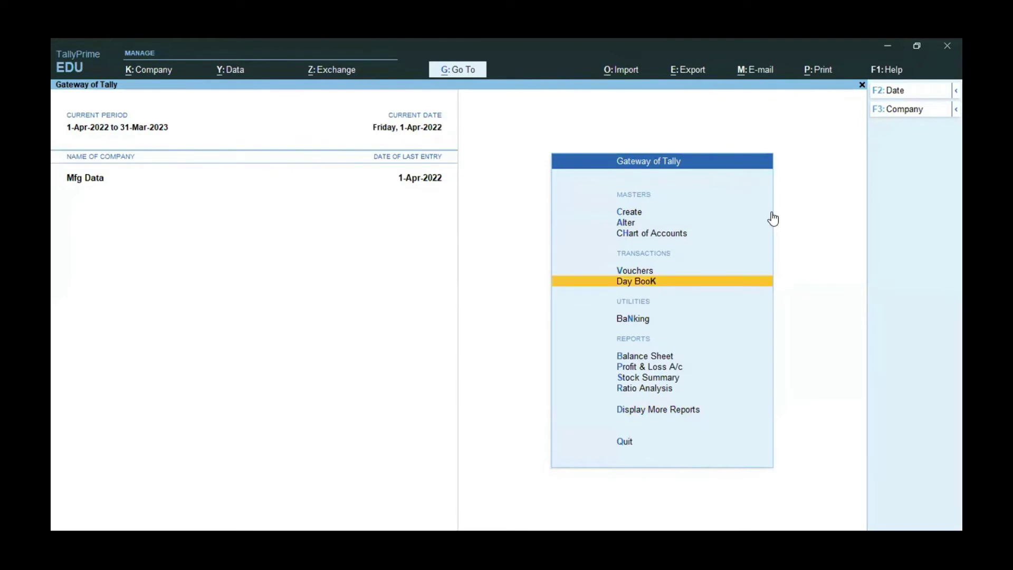
key("Return")
- Open the Sales voucher for Sales Party to view its details, and quit it without saving
key("Down")
key("Up")
key("Return")
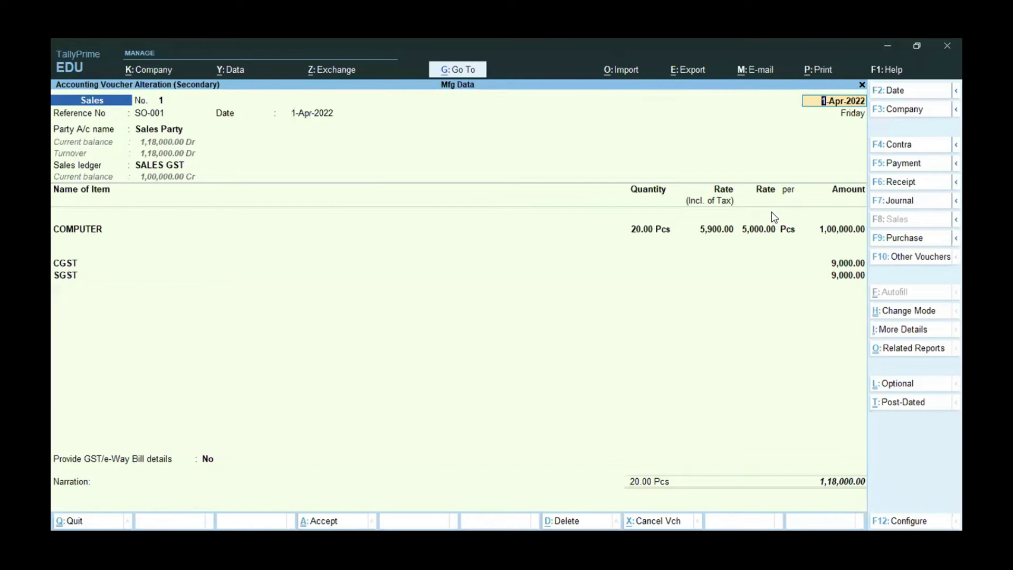
key("BackSpace")
key("Escape")
key("y")
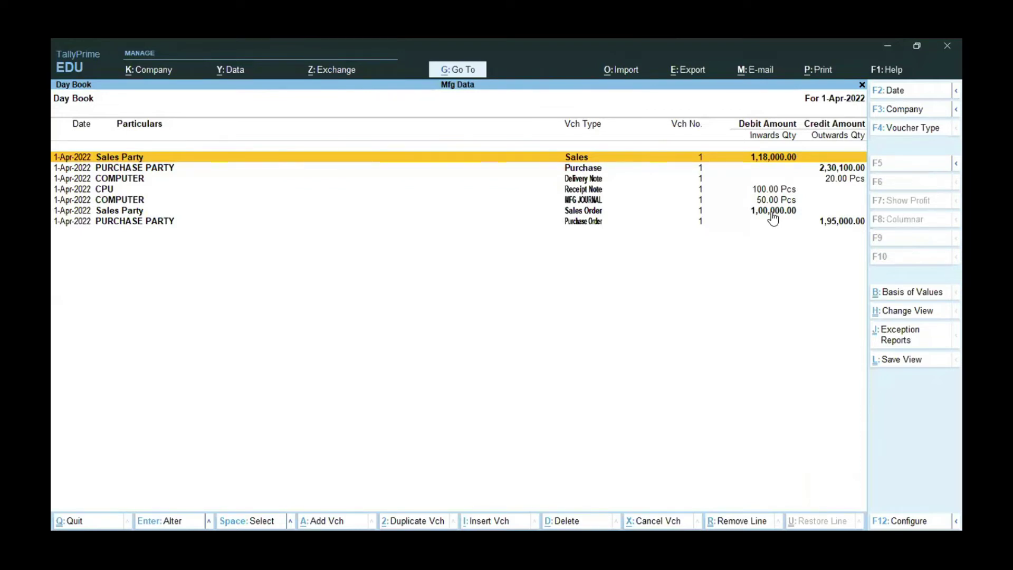
- Open the Sales Order voucher for Sales Party from the Day Book
key("Down")
key("Down")
key("Down")
key("Down")
key("Down")
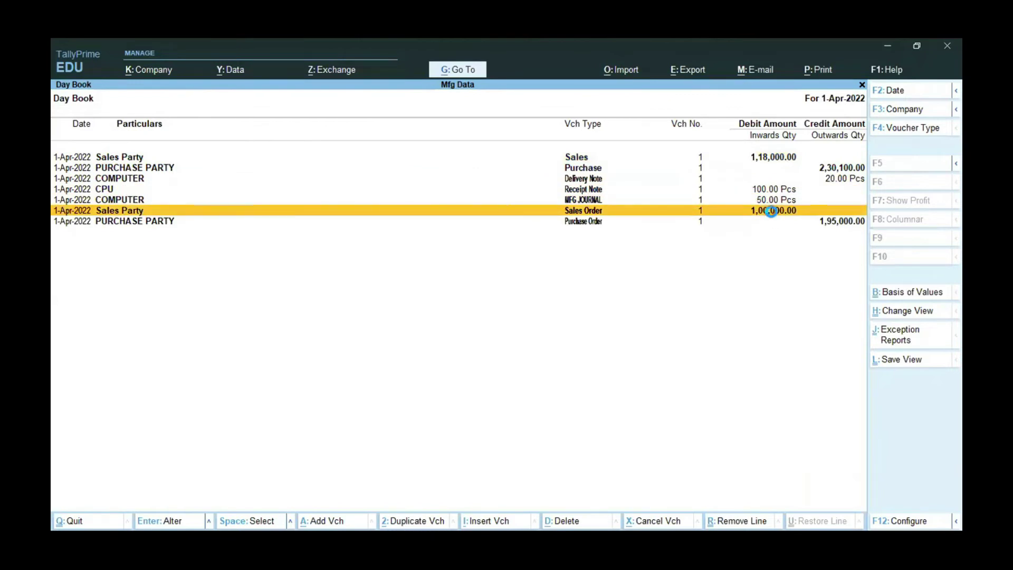
key("Return")
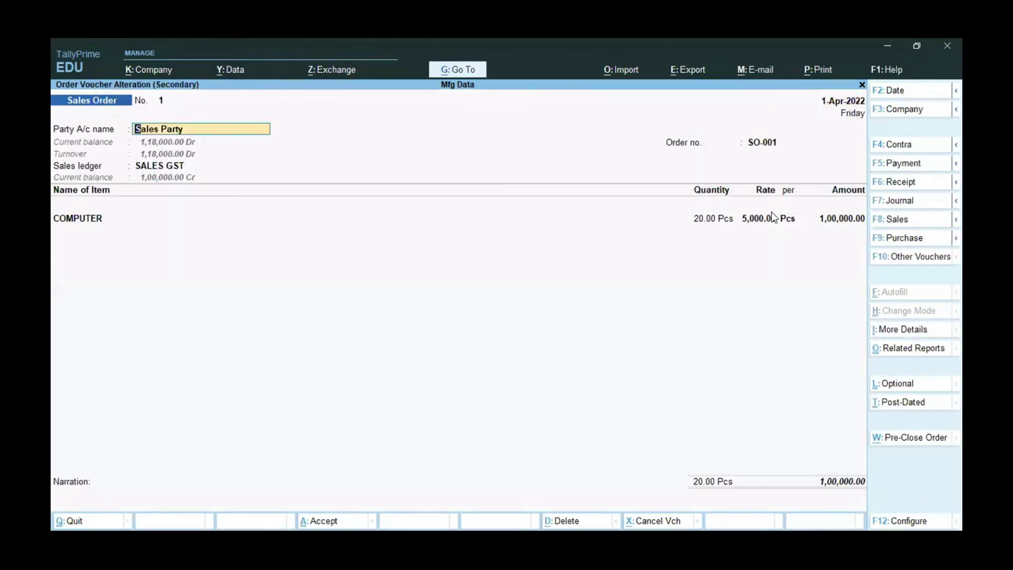
- Go through the order, dispatch, export and party details of the sales order
key("Return")
key("Return")
key("Return")
key("Return")
key("Return")
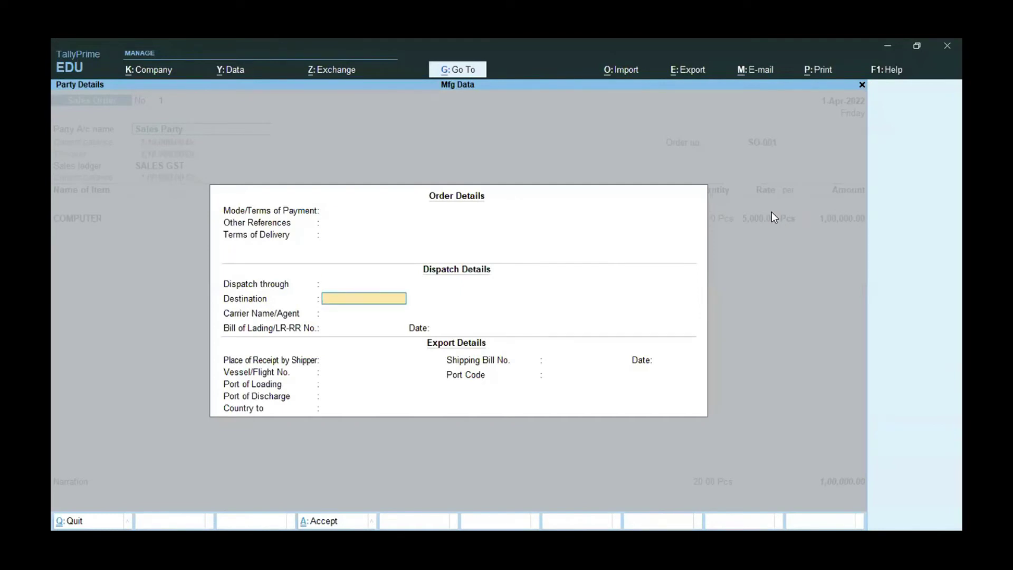
key("Return")
key("Return")
key("Return")
key("Return")
key("Return")
key("Return")
key("Return")
key("Return")
key("Return")
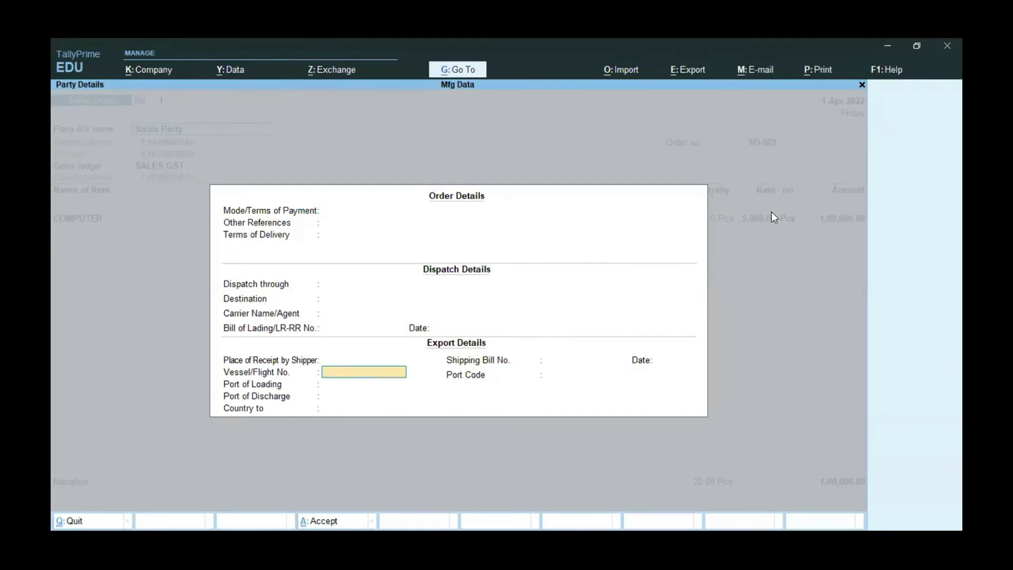
key("Return")
key("Return")
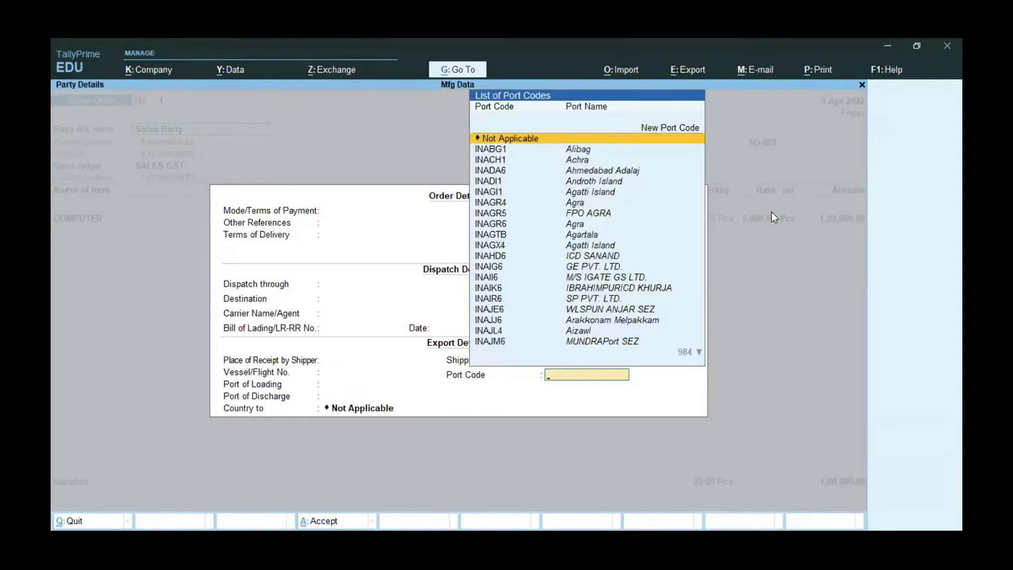
key("Return")
key("Return")
key("Return")
key("Return")
key("Return")
key("Return")
key("Return")
key("Return")
key("Return")
key("Return")
key("Return")
key("Return")
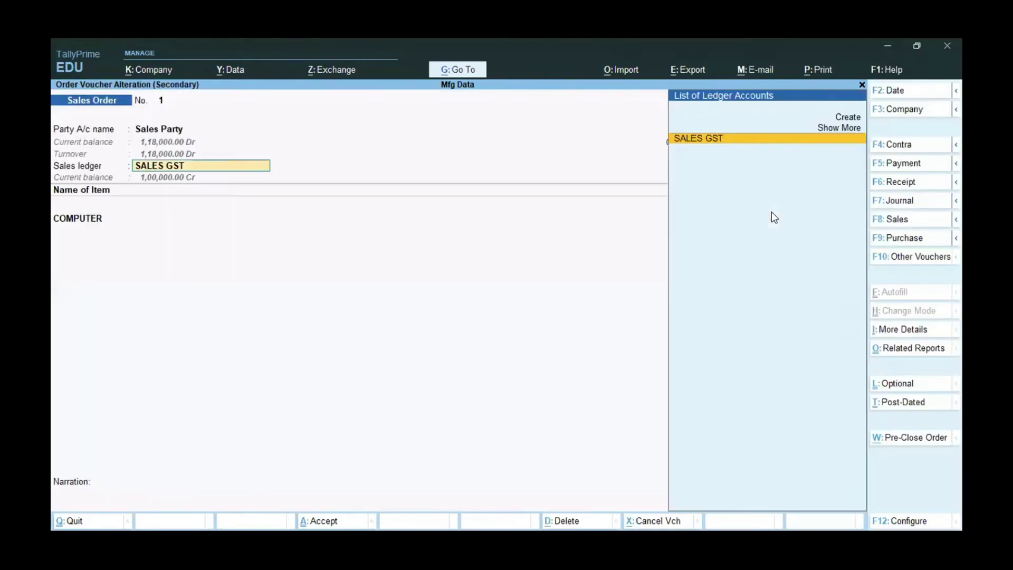
- Review the sales order's order number, sales ledger and the quantity, rate and amount of its COMPUTER line
key("Return")
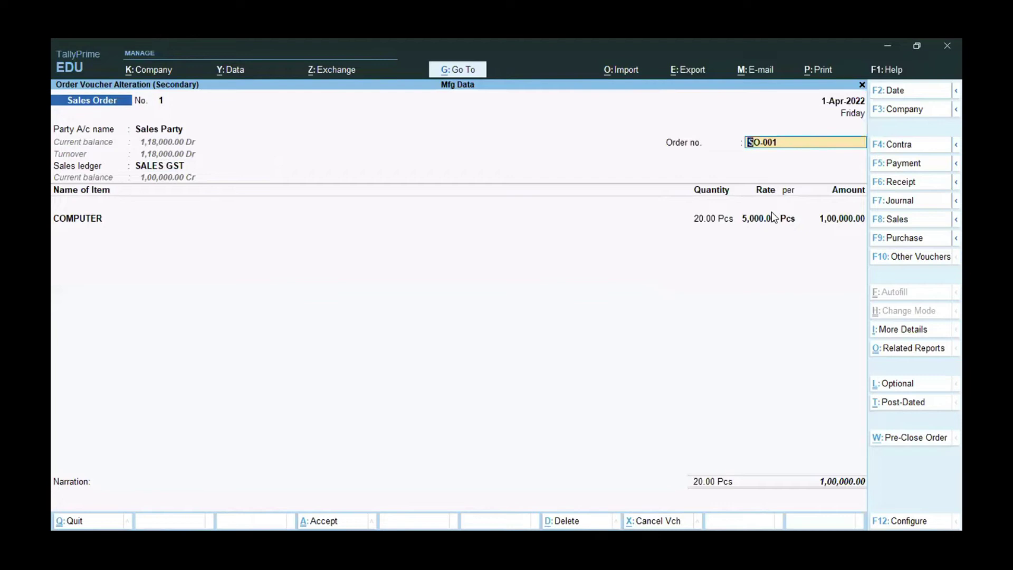
key("Return")
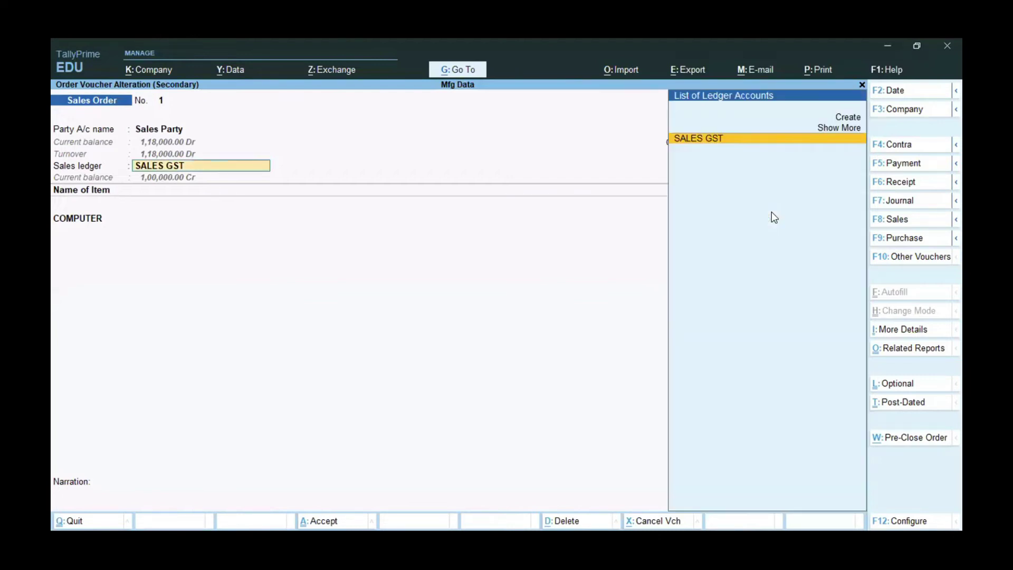
key("Return")
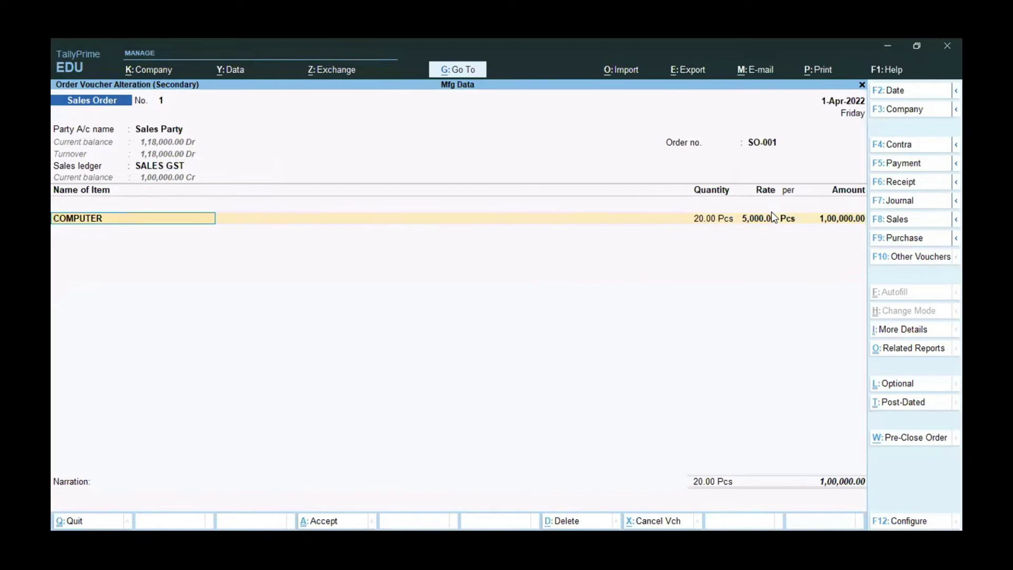
key("Return")
key("Return")
key("Return")
key("Return")
key("Return")
key("Return")
key("Return")
key("Return")
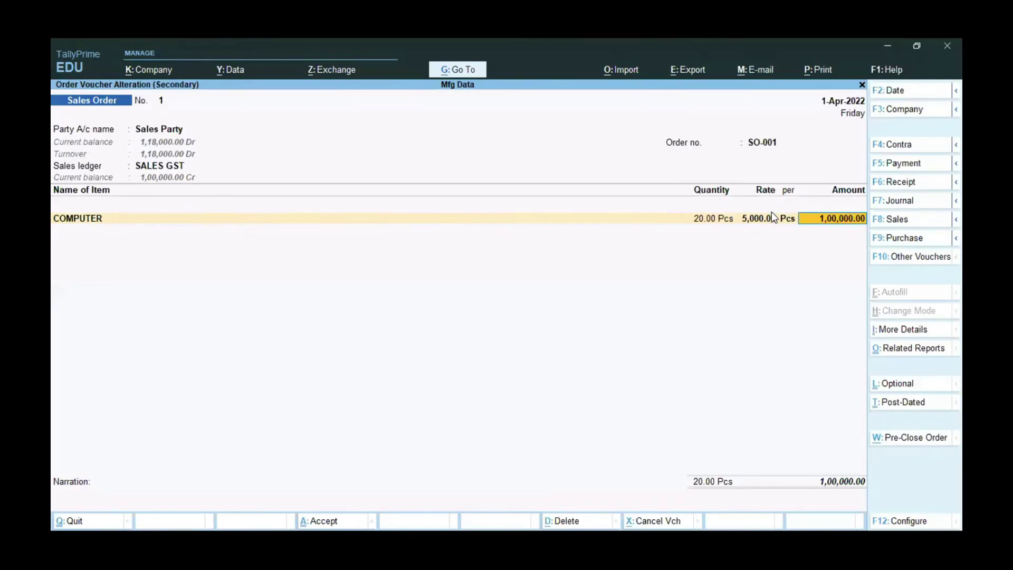
- End the item list of the sales order and accept the voucher
key("Return")
key("Return")
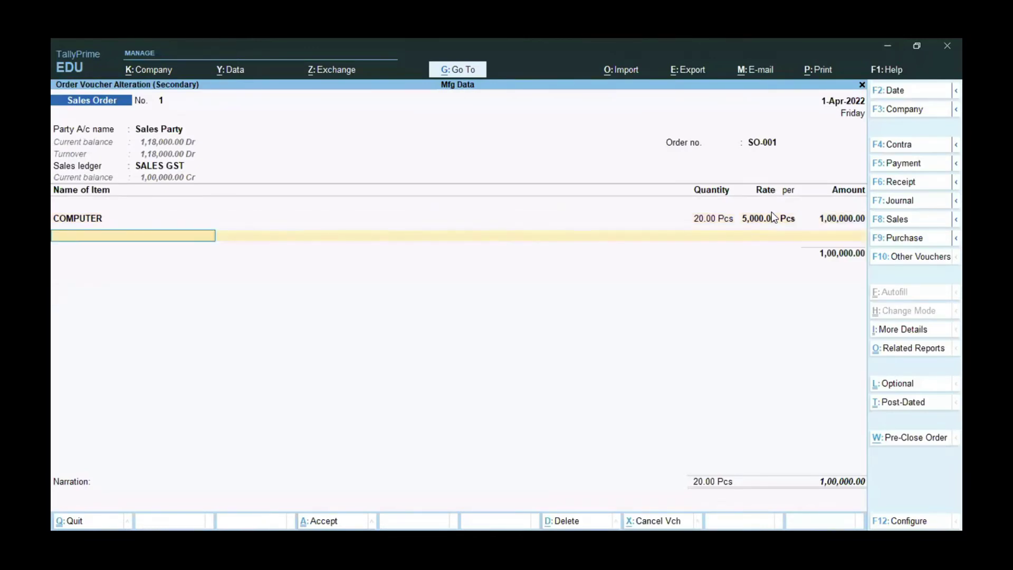
key("Return")
key("Return")
key("Return")
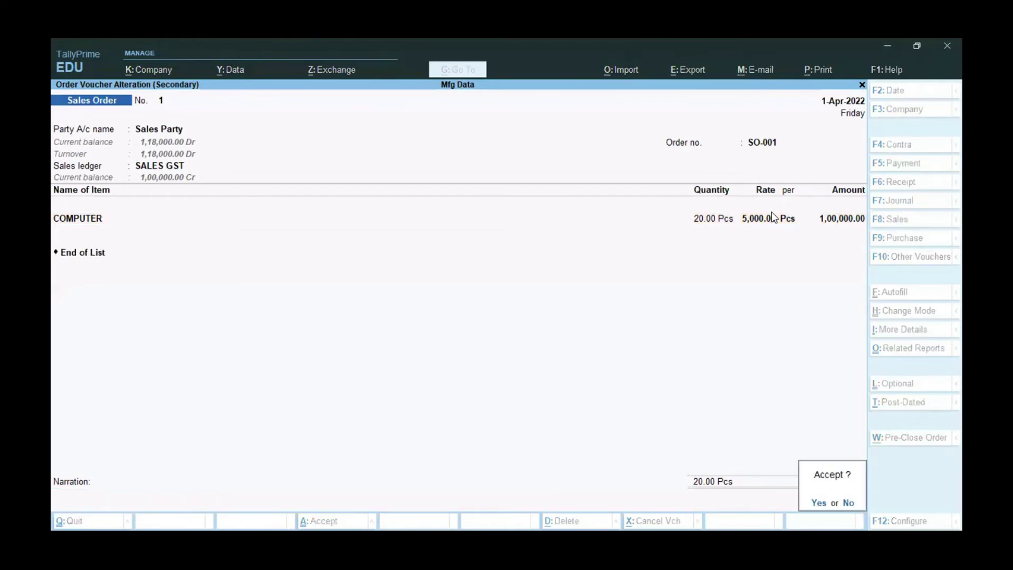
key("Return")
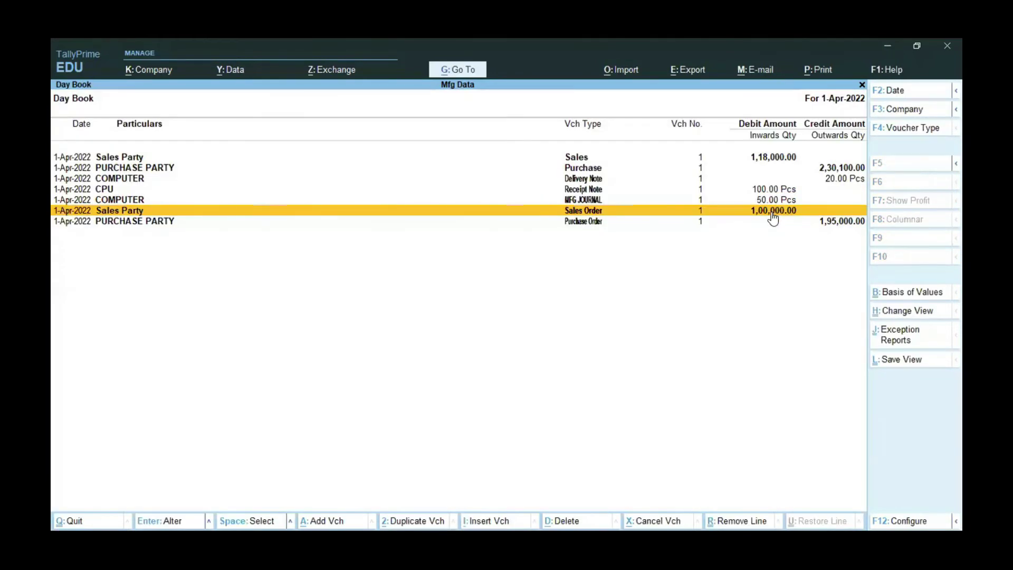
- Open the COMPUTER Delivery Note voucher from the Day Book and go to its order details
key("Up")
key("Up")
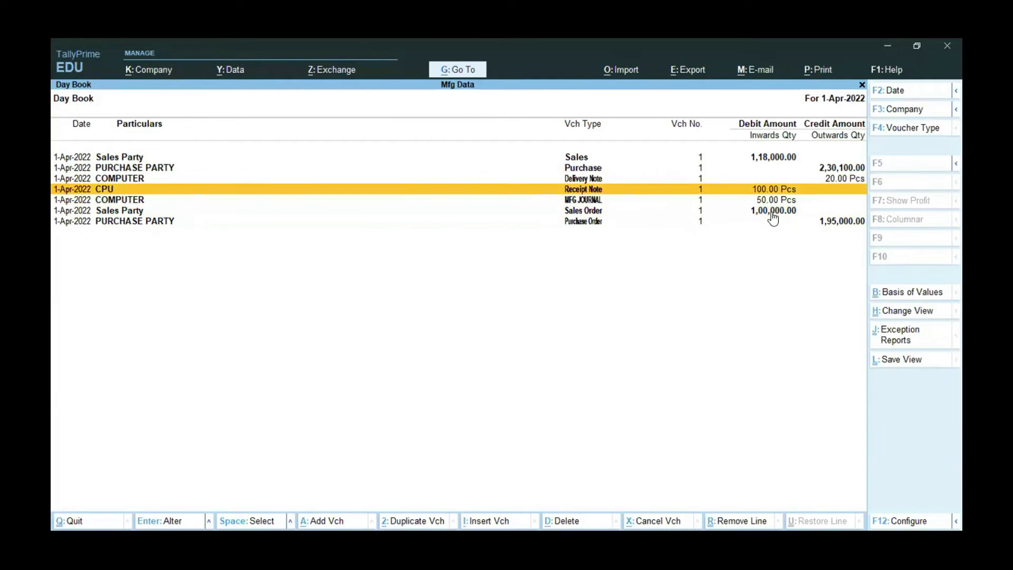
key("Up")
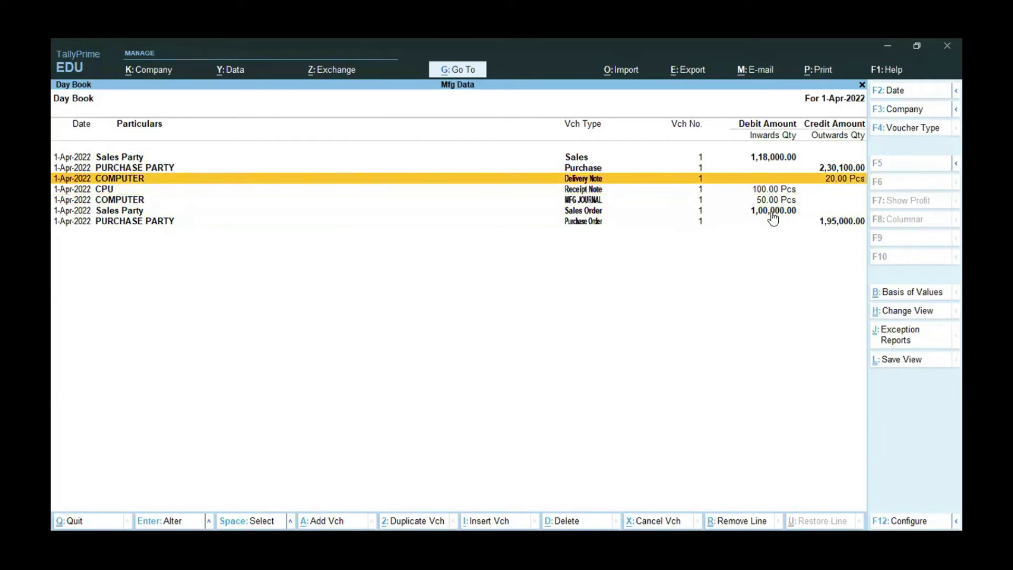
key("Return")
key("Return")
key("Return")
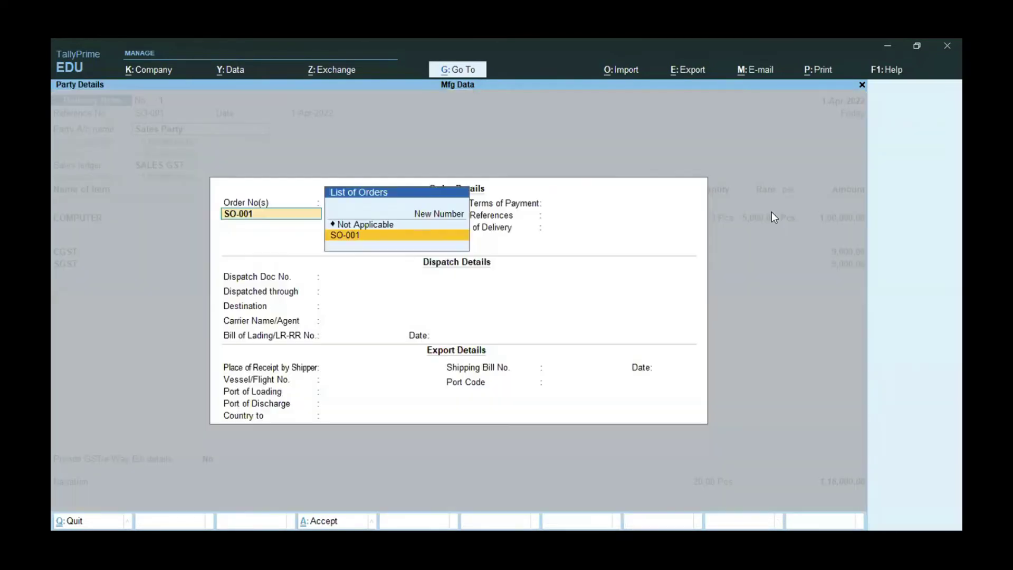
- Recheck the delivery note's party account and order number SO-001, then accept the order, dispatch and party details
key("Return")
key("Return")
key("BackSpace")
key("BackSpace")
key("BackSpace")
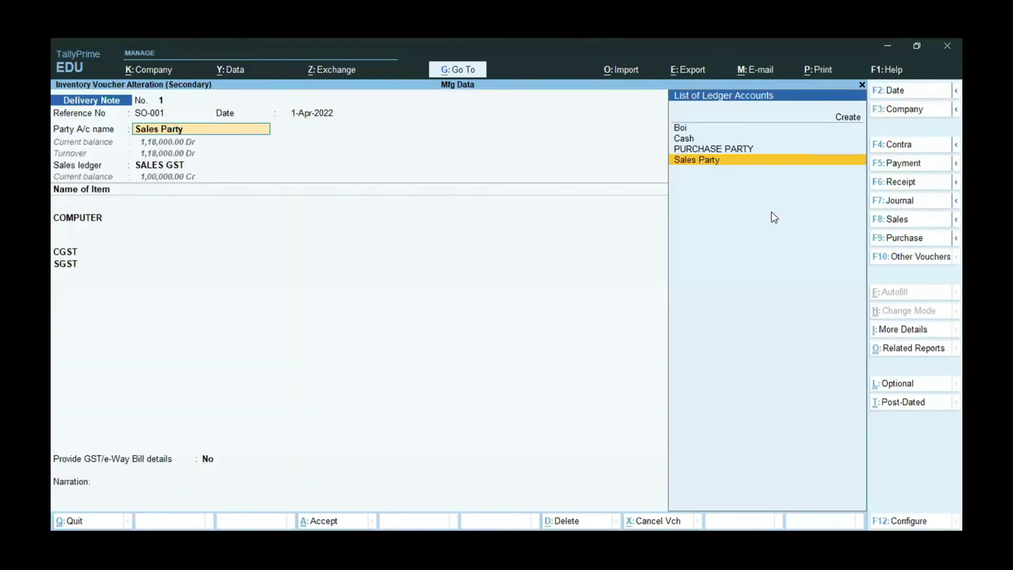
key("Return")
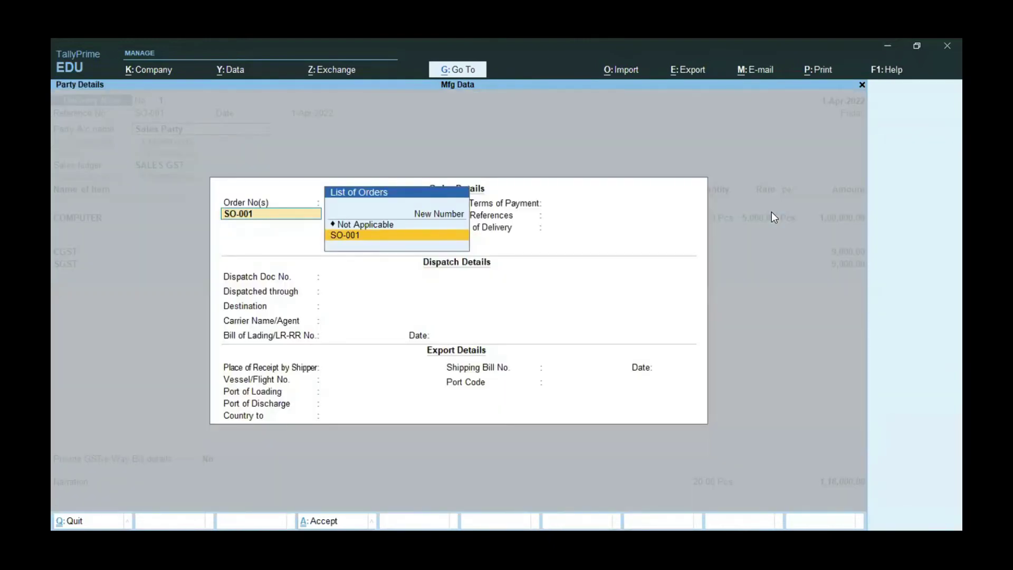
key("Return")
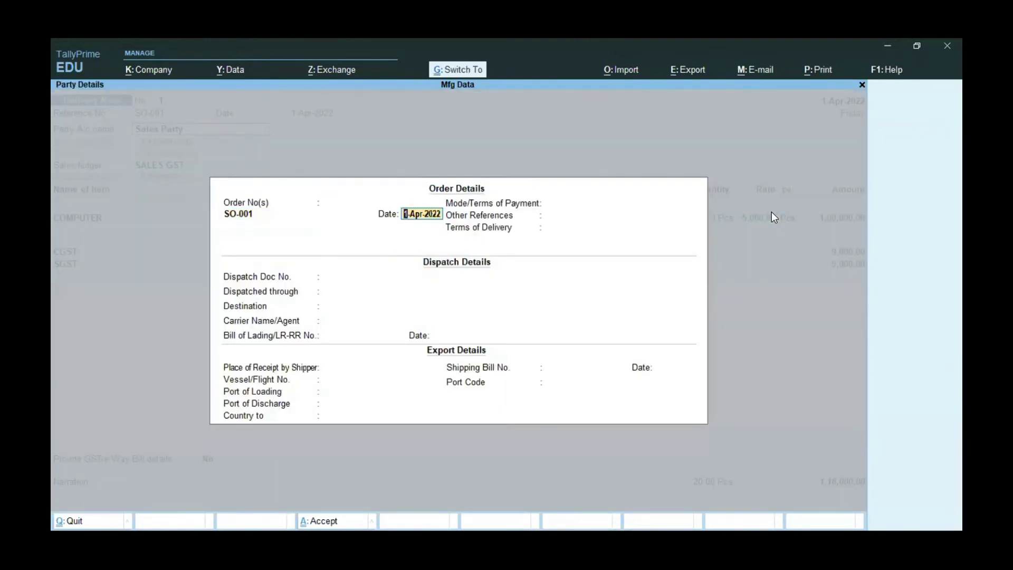
key("ctrl+a")
key("ctrl+a")
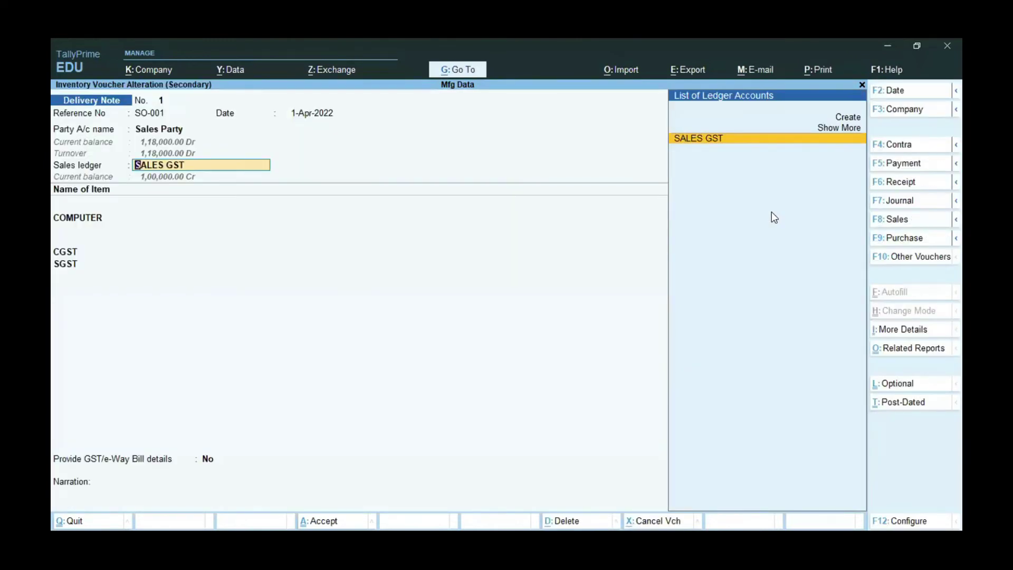
- Go through the delivery note's sales ledger, COMPUTER item line, CGST and SGST ledgers and e-Way Bill option up to the narration
key("Return")
key("Return")
key("Return")
key("Return")
key("Return")
key("Return")
key("Return")
key("Return")
key("Return")
key("Return")
key("Return")
key("Return")
key("Return")
key("Return")
key("Return")
key("Return")
key("Return")
key("Return")
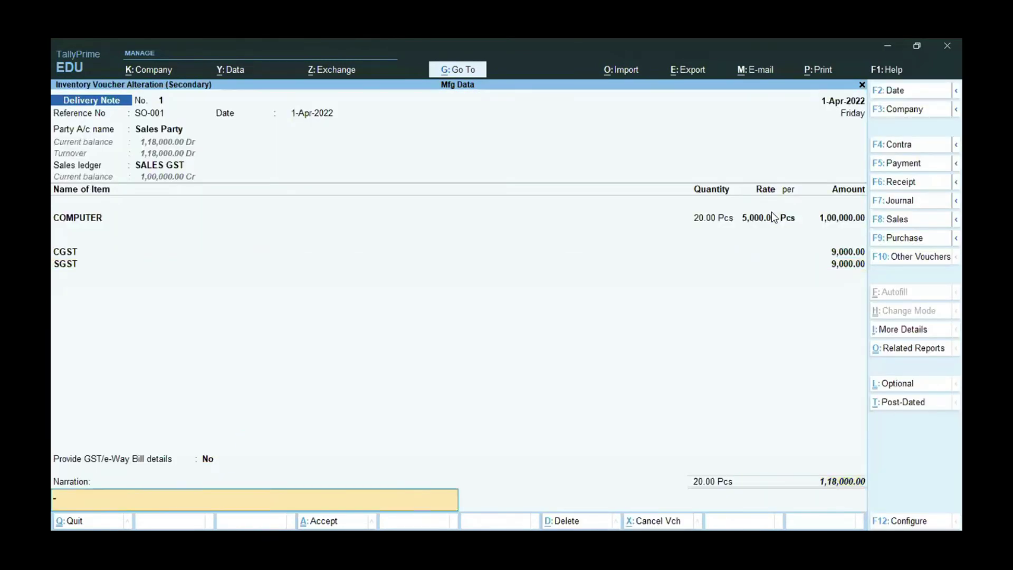
- Accept the delivery note without sending its details for e-Way Bill generation
key("Return")
key("Return")
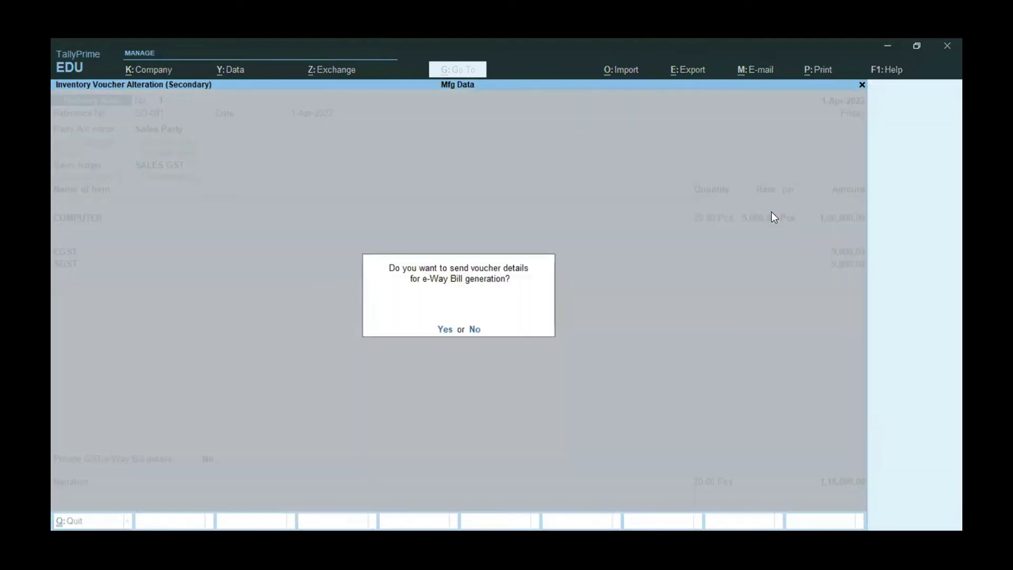
key("n")
- Open the Sales voucher for Sales Party from the Day Book and go through its reference number and date
key("Up")
key("Up")
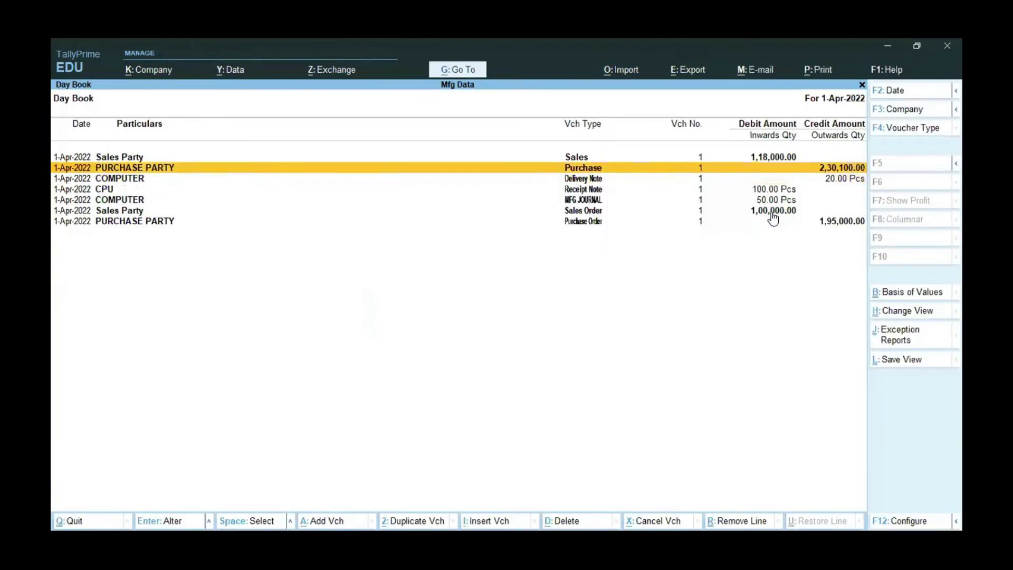
key("Return")
key("Return")
key("Return")
key("Return")
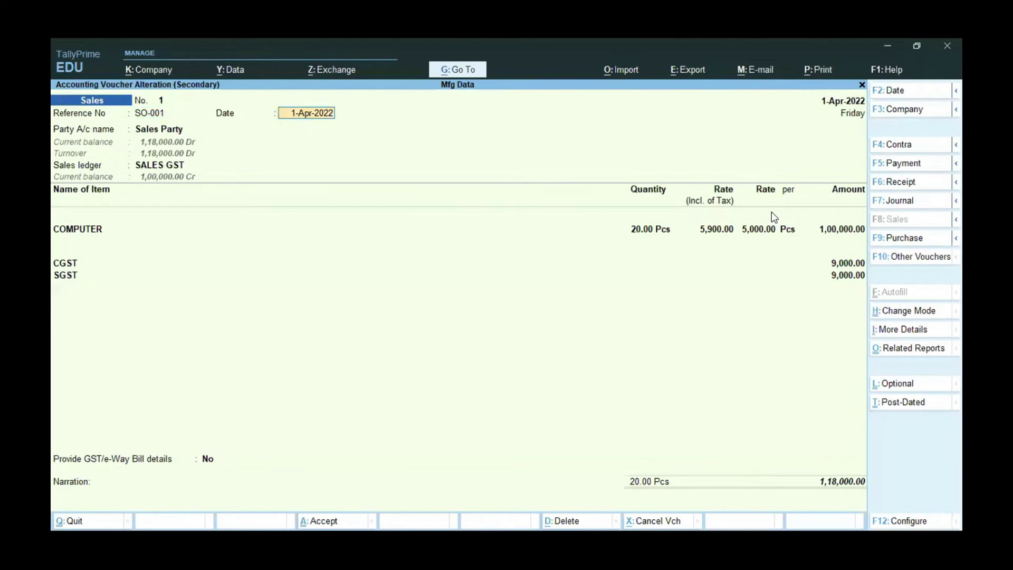
- Review the sales voucher's delivery note and order numbers, then accept the dispatch and party details
key("Return")
key("Return")
key("Return")
key("Return")
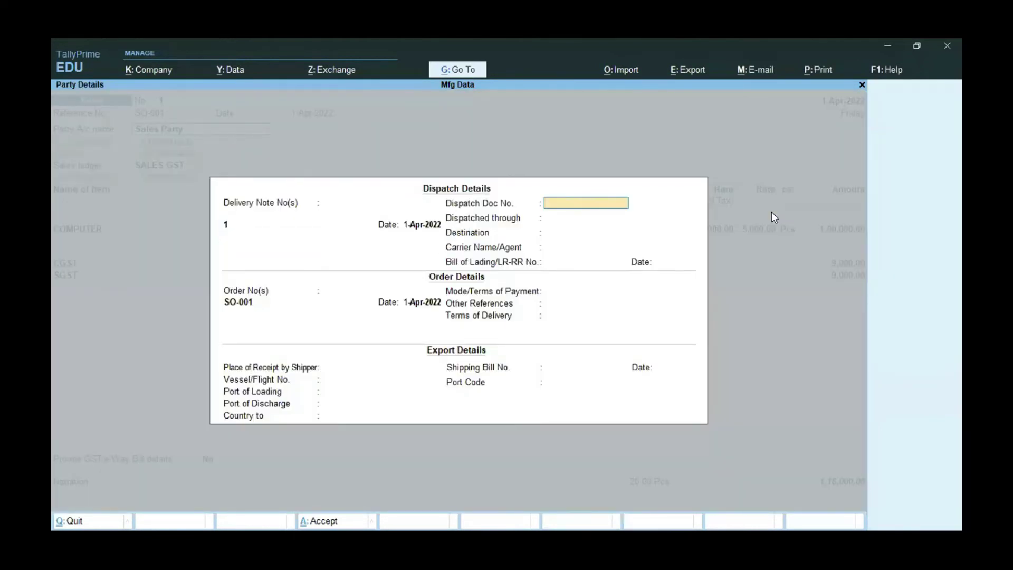
key("ctrl+a")
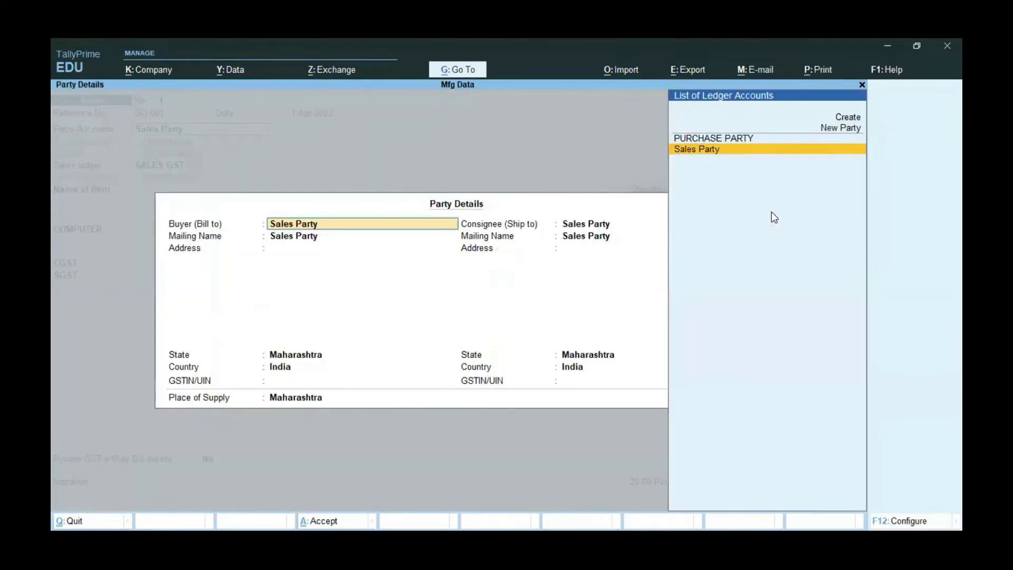
key("ctrl+a")
- Go through the sales ledger and open the COMPUTER item allocations to check the tracking number, order number and quantity
key("Return")
key("Return")
key("Return")
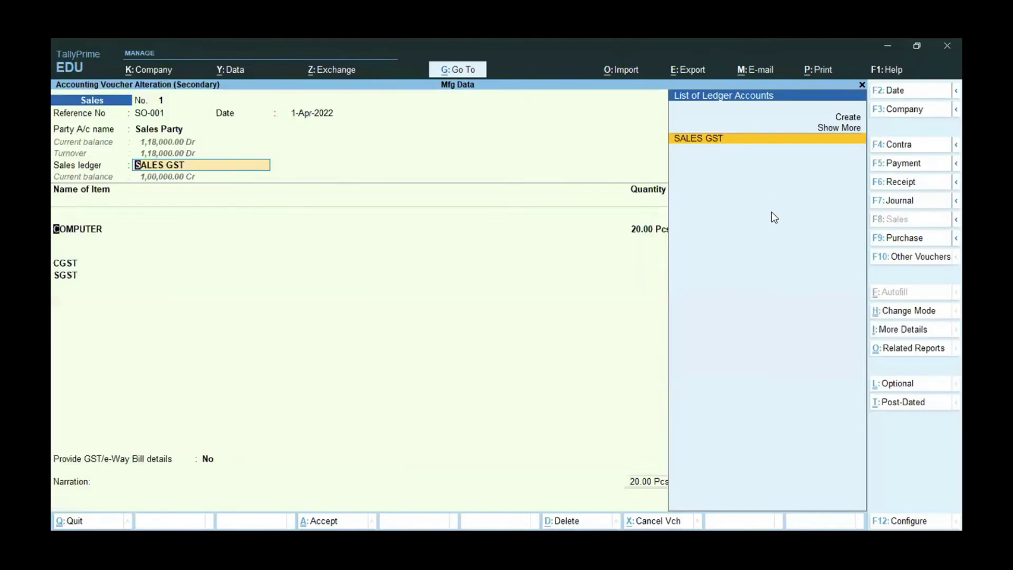
key("Return")
key("Return")
key("Return")
key("Return")
key("Return")
key("Return")
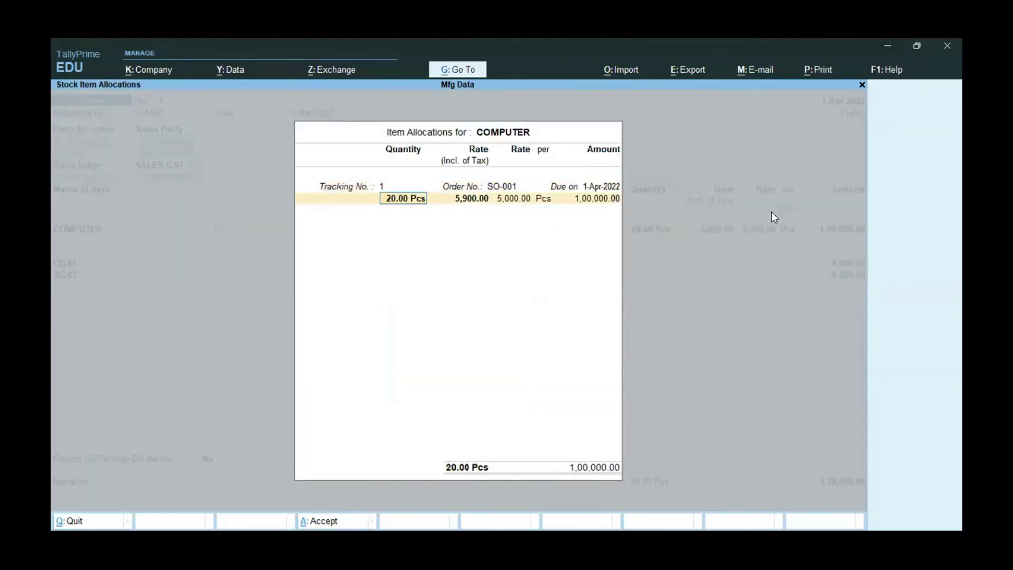
- Finish the COMPUTER item allocation, end the item list and review the CGST and SGST amounts
key("Return")
key("Return")
key("Return")
key("Return")
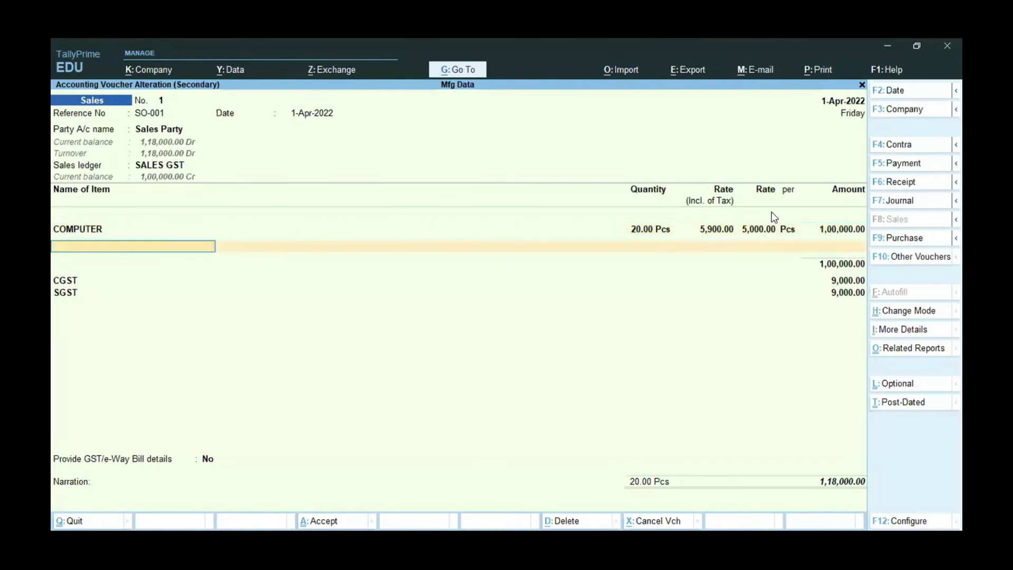
key("Return")
key("Return")
key("Return")
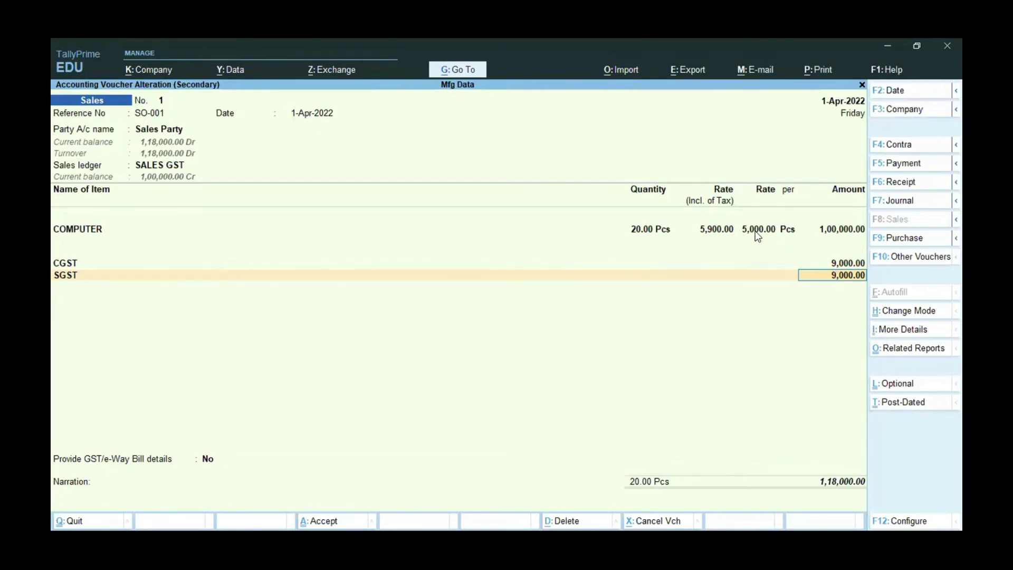
- Accept the sales voucher without sending e-Way Bill details and return to the Gateway of Tally
key("Return")
key("Return")
key("Return")
key("Return")
key("Return")
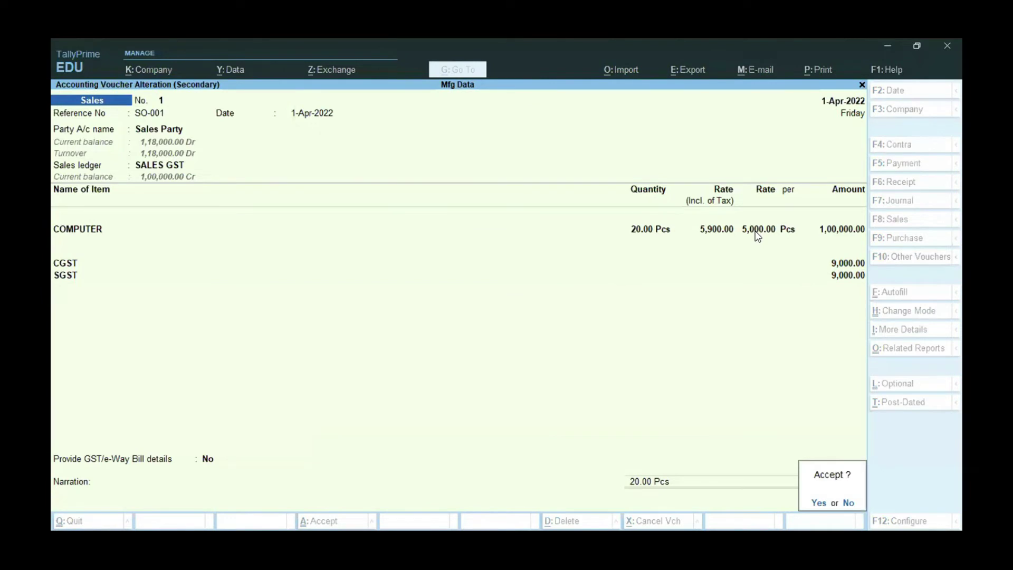
key("Return")
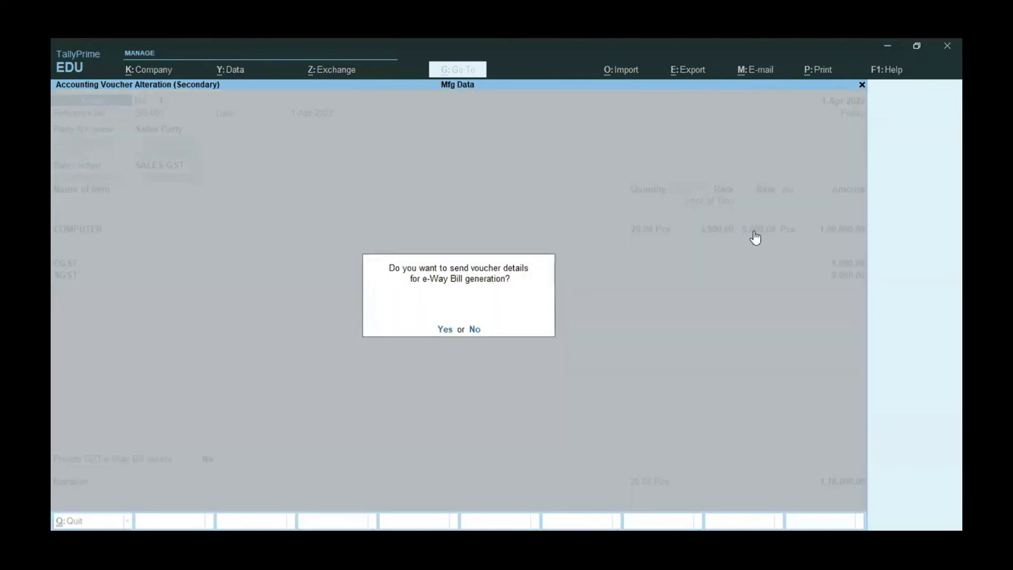
key("n")
key("Escape")
key("Escape")
key("n")
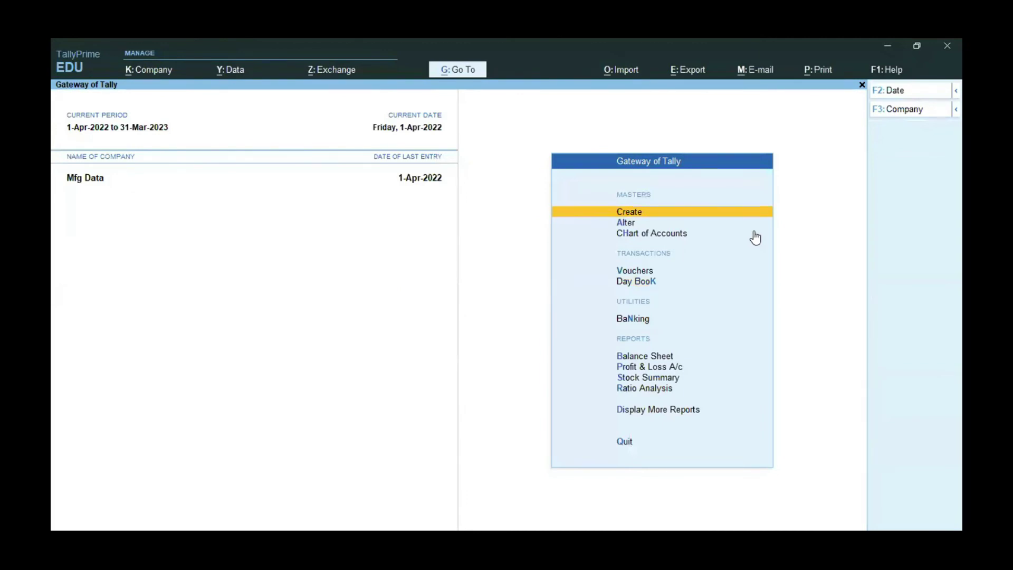
- Open the Stock Summary and examine the closing balances of the Finish Goods and Raw Material groups
key("Up")
key("Up")
key("Up")
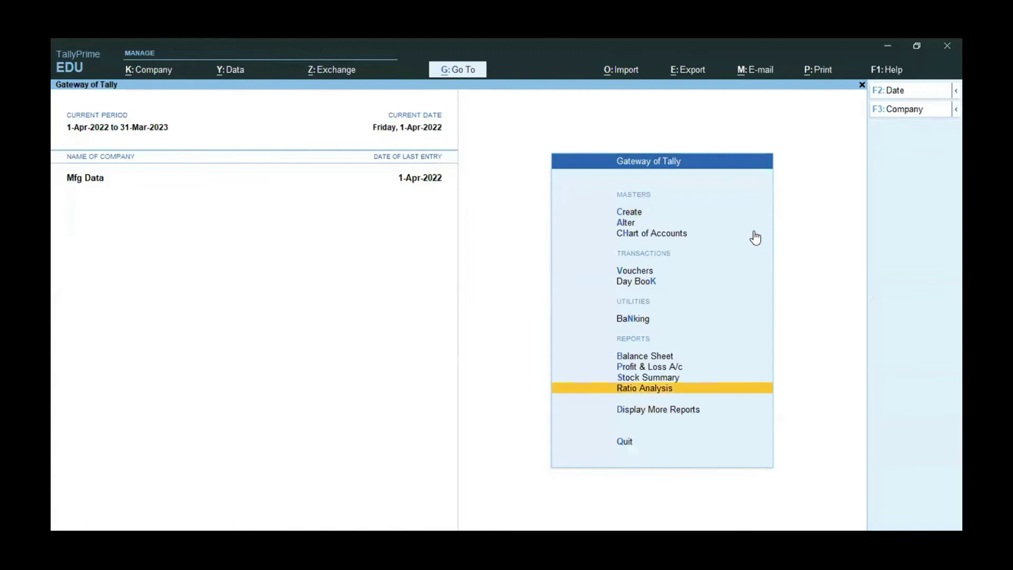
key("Down")
key("Down")
key("Up")
key("Up")
key("Up")
key("Up")
key("Down")
key("Down")
key("Up")
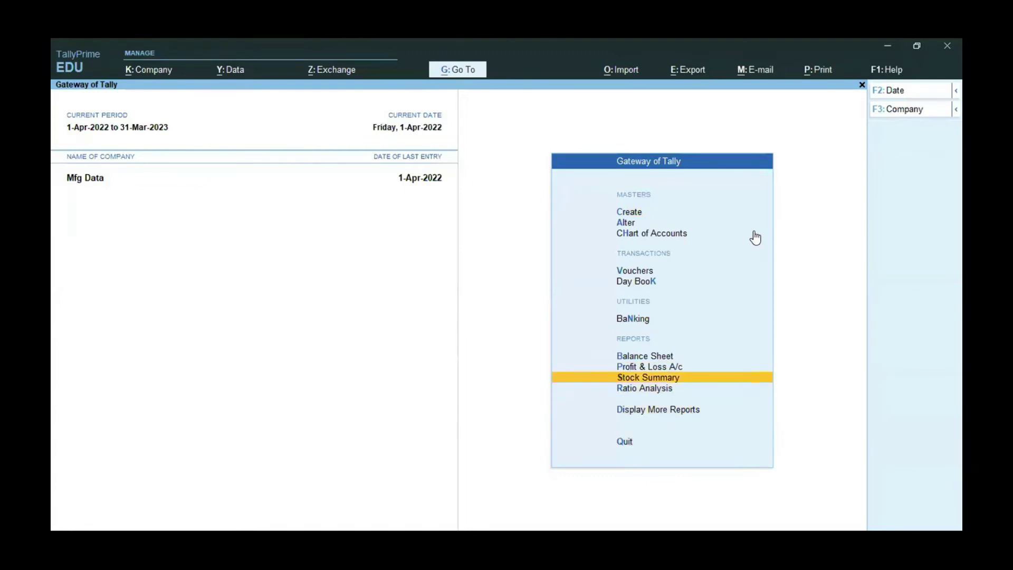
key("Return")
key("Down")
key("Up")
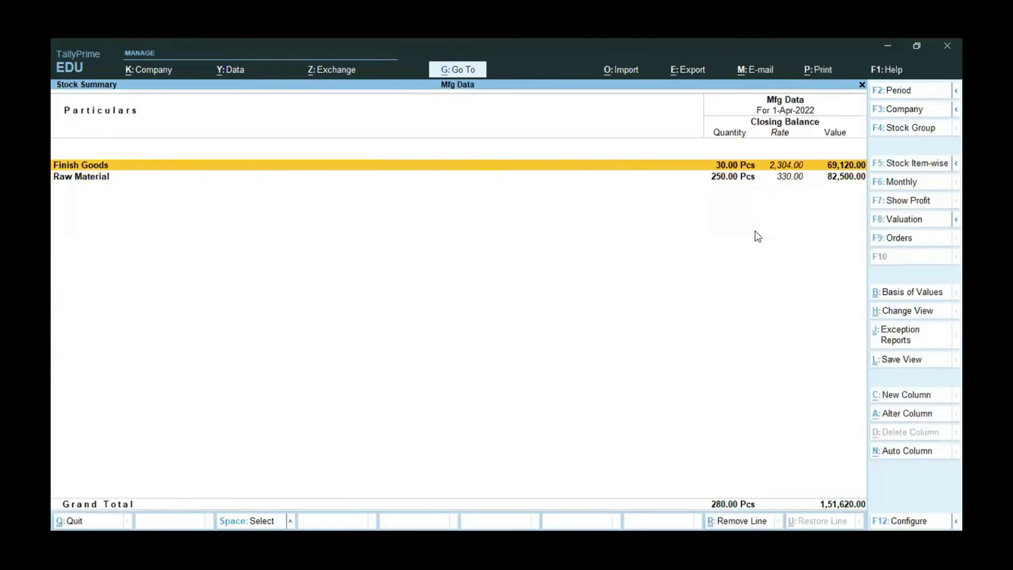
- Leave the Stock Summary and find Statements of Inventory among the additional reports
key("Escape")
key("Escape")
key("Escape")
key("Up")
key("Up")
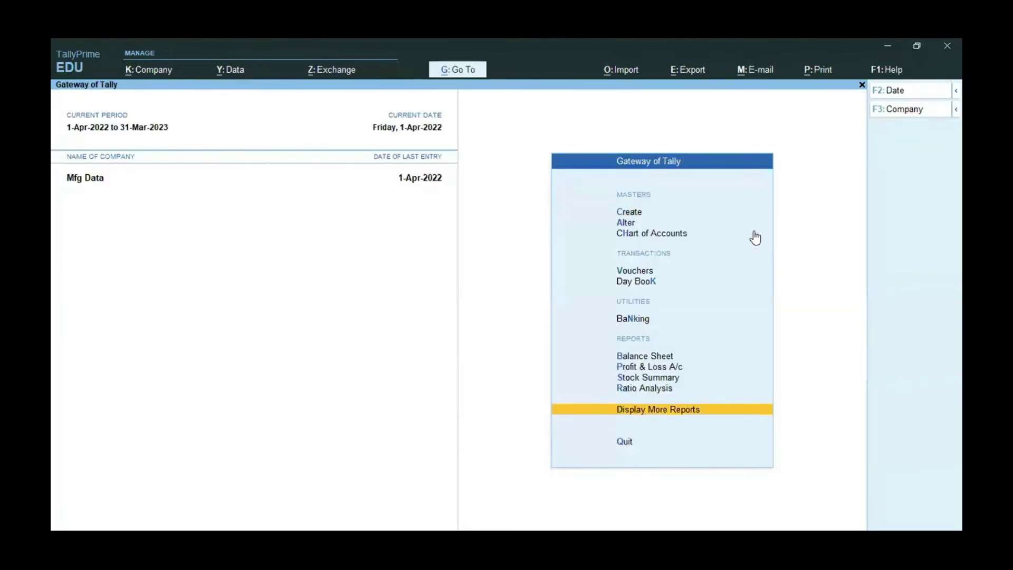
key("Return")
key("Down")
key("Down")
key("Down")
key("Down")
key("Down")
key("Down")
key("Down")
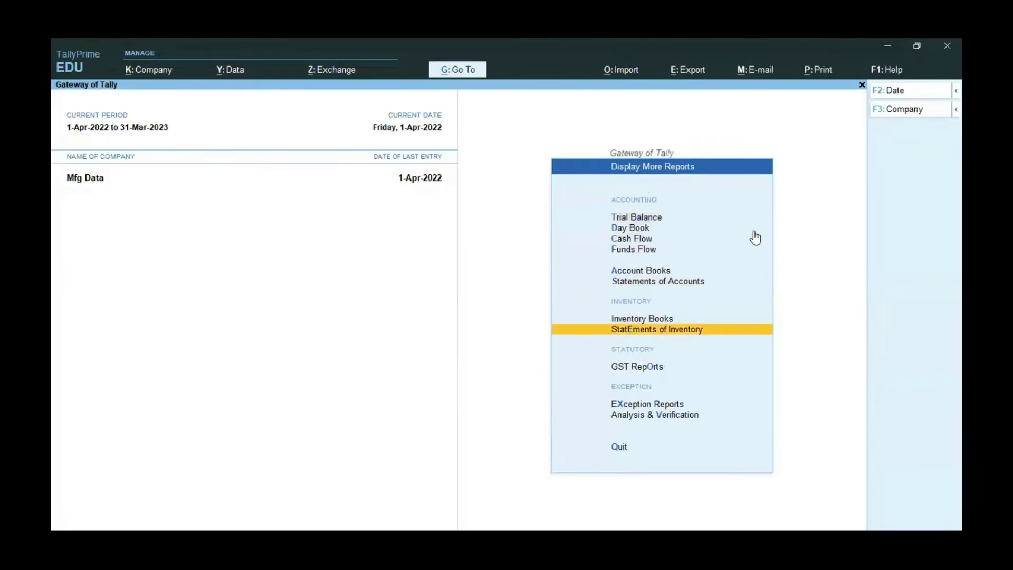
- Open the Cost Estimation report from Statements of Inventory for the Finish Goods stock group
key("Return")
key("Down")
key("Down")
key("Down")
key("Down")
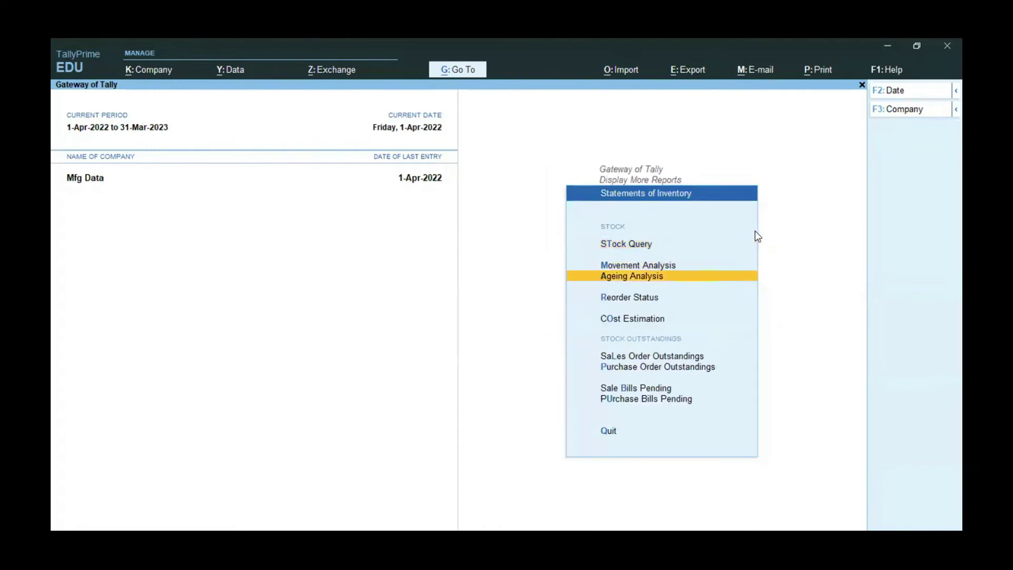
key("Return")
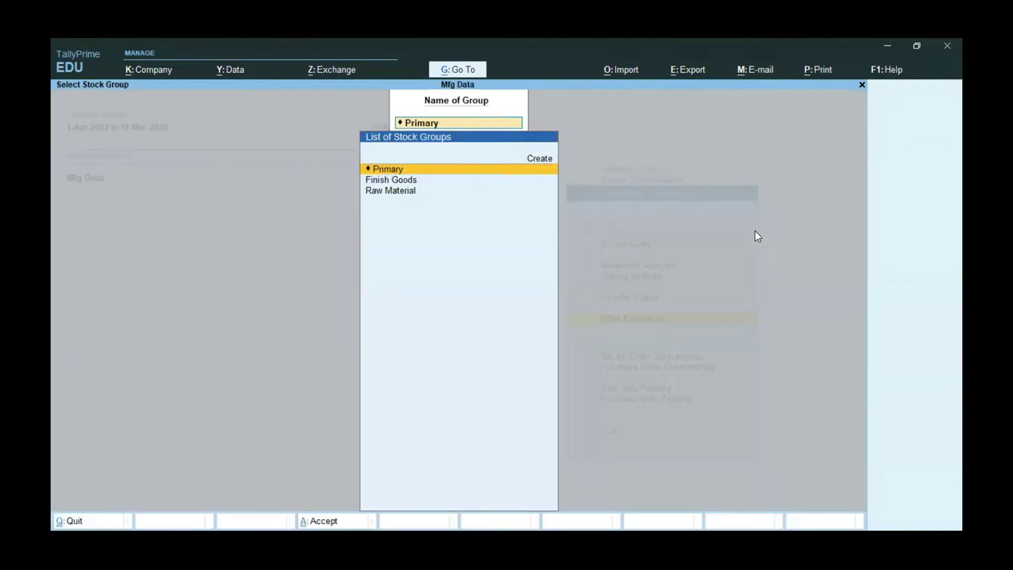
key("Down")
key("Return")
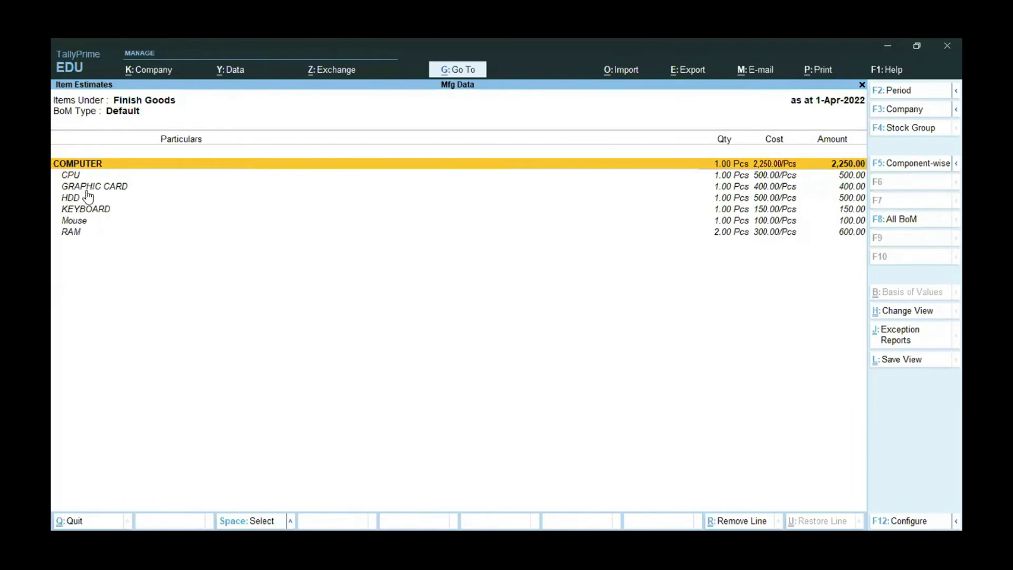
- Examine the quantity, cost and amount of each COMPUTER component in the item estimates, from CPU to RAM
left_click(95, 178)
key("Down")
key("Down")
key("Up")
key("Up")
key("Down")
key("Down")
key("Down")
key("Down")
key("Down")
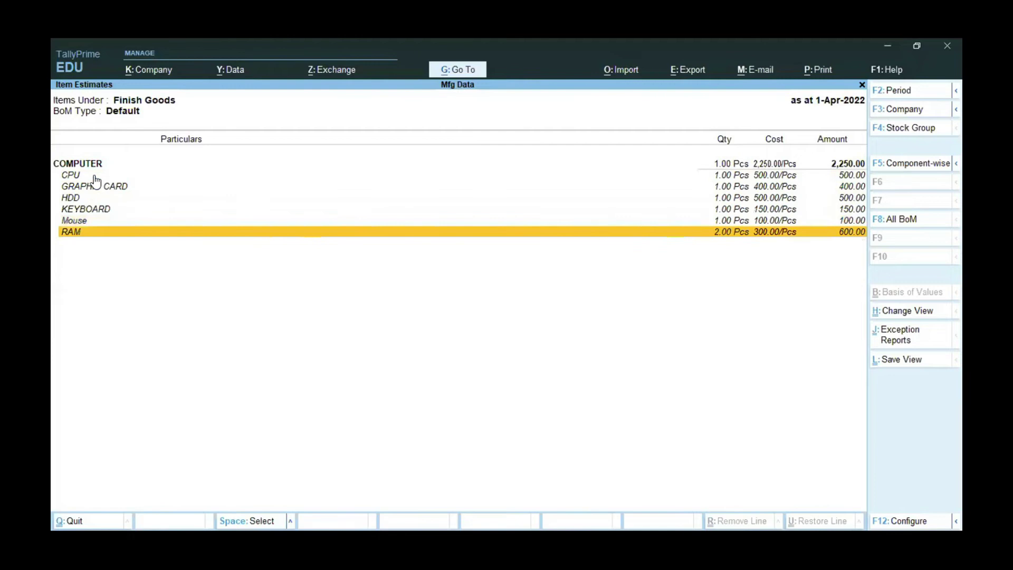
- Go through the item estimates' configuration options for quantity, units, cost, amount, report format, display names and sorting
key("F12")
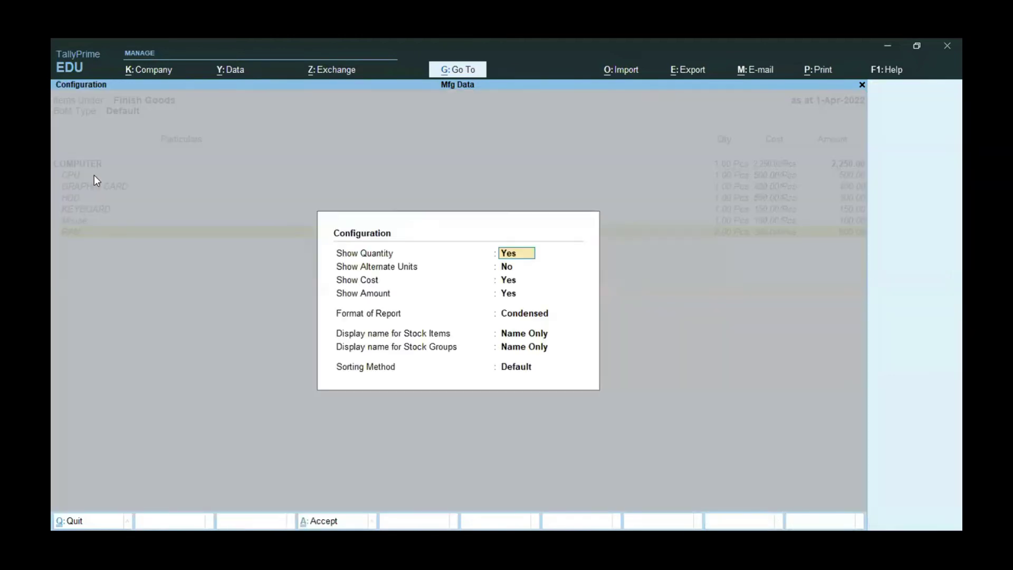
key("Return")
key("Return")
key("Return")
key("Return")
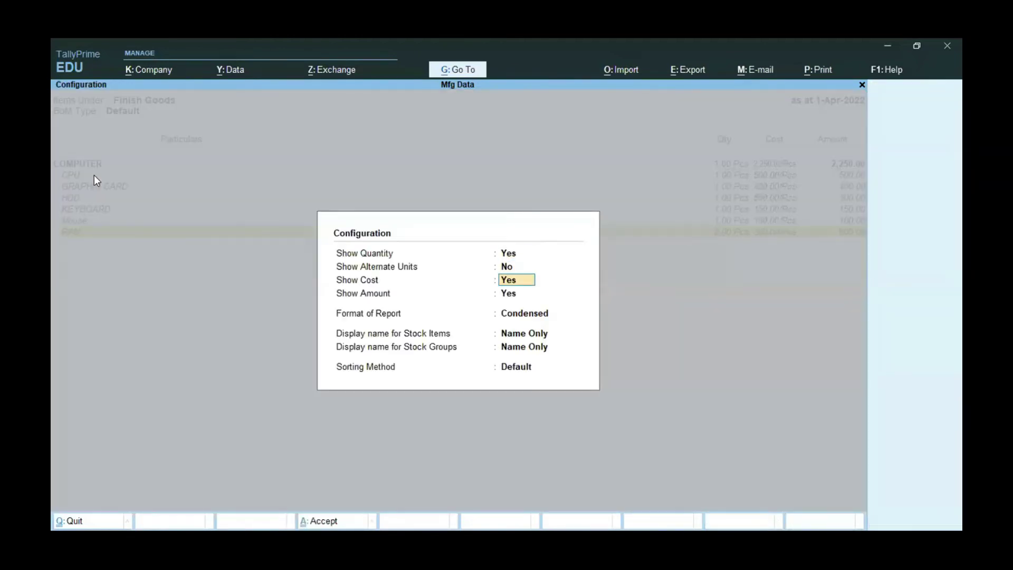
key("Down")
key("Return")
key("Return")
key("Return")
key("Return")
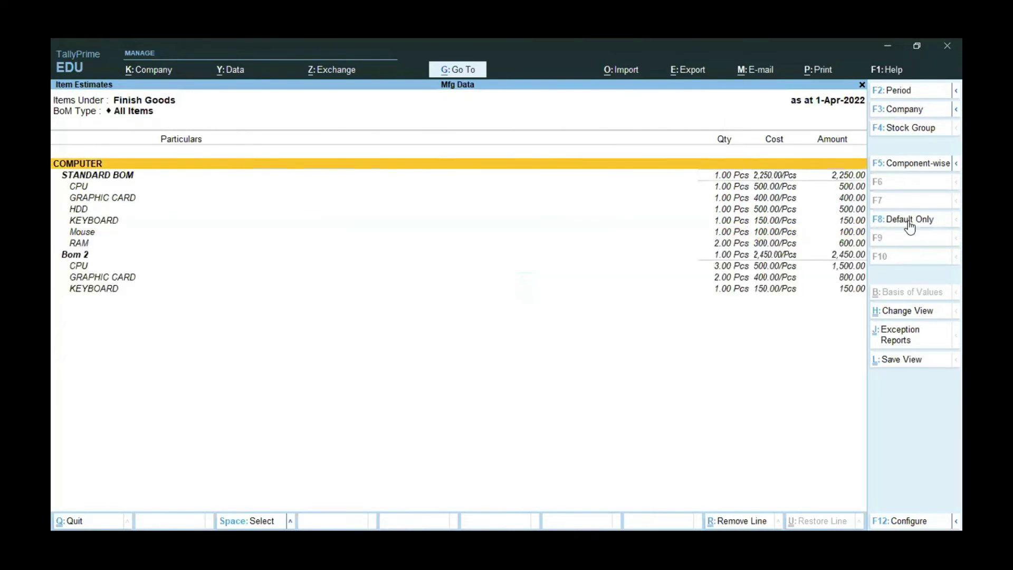
- Compare COMPUTER's estimates for all bills of materials with the default-only view, ending on the view of all BoMs
key("Down")
key("Down")
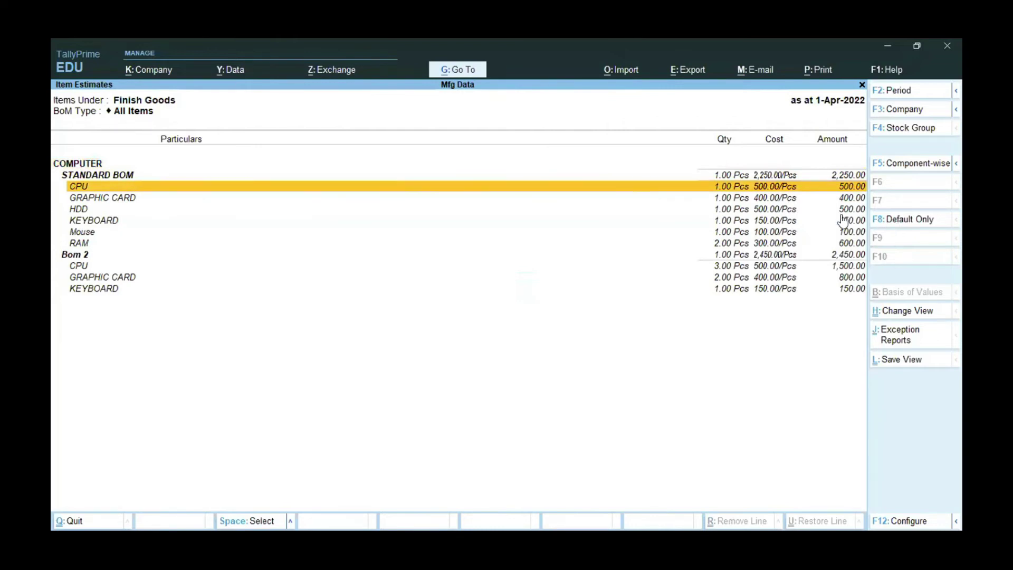
left_click(899, 223)
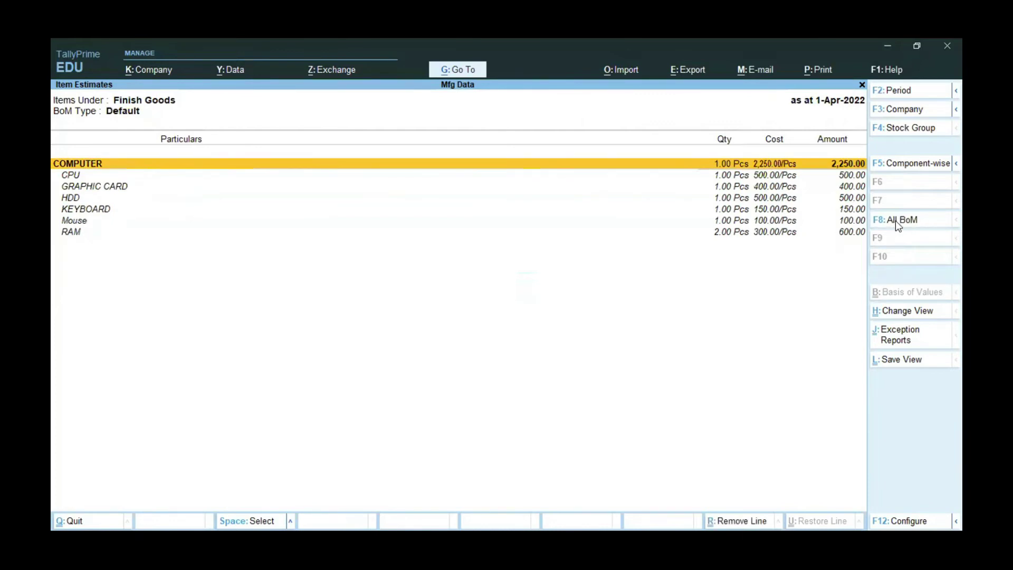
left_click(898, 226)
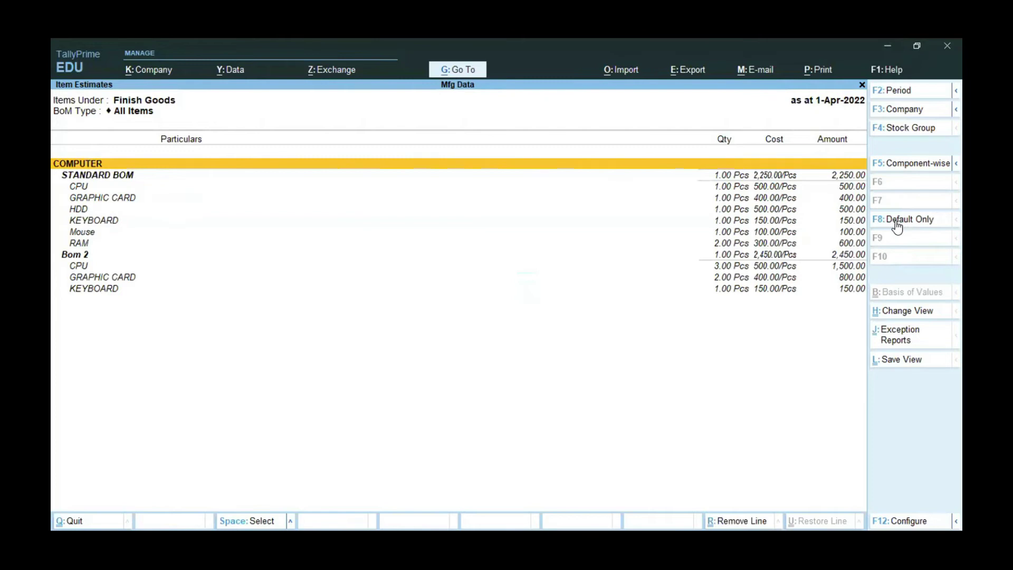
- Limit the item estimates to the default bill of materials, and close the report back to the Gateway of Tally
left_click(902, 226)
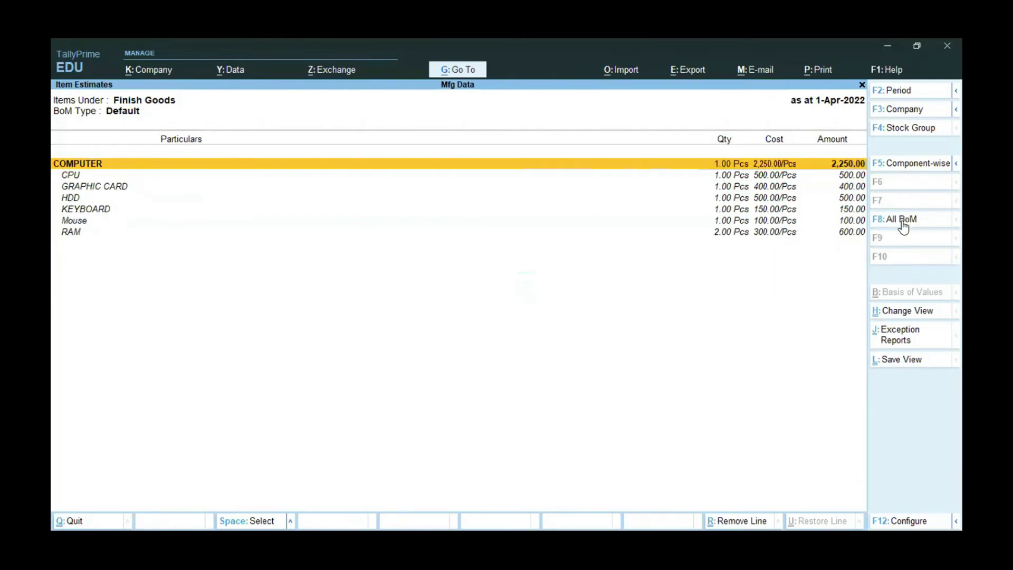
key("Escape")
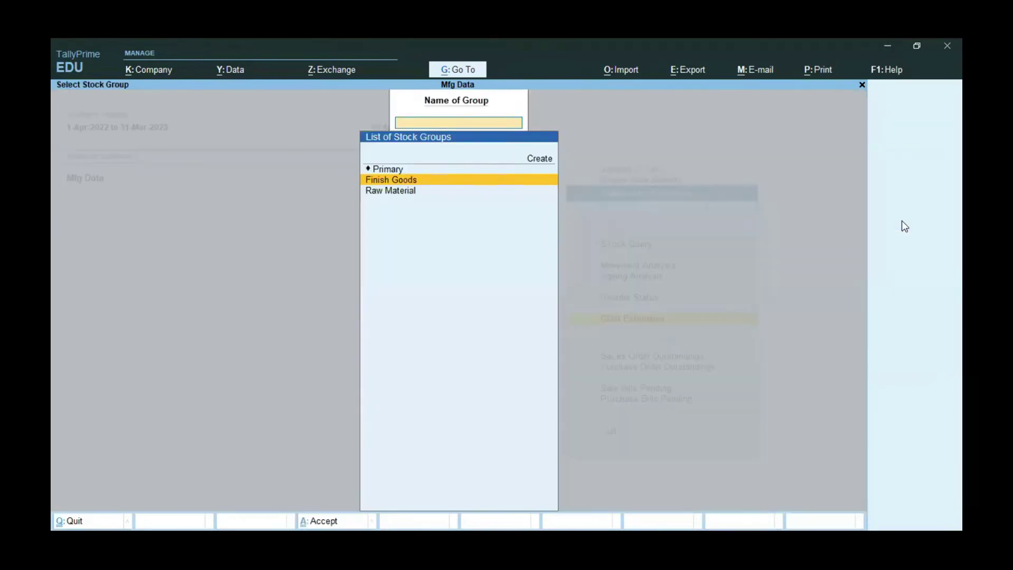
key("Escape")
key("Escape")
key("Escape")
key("Home")
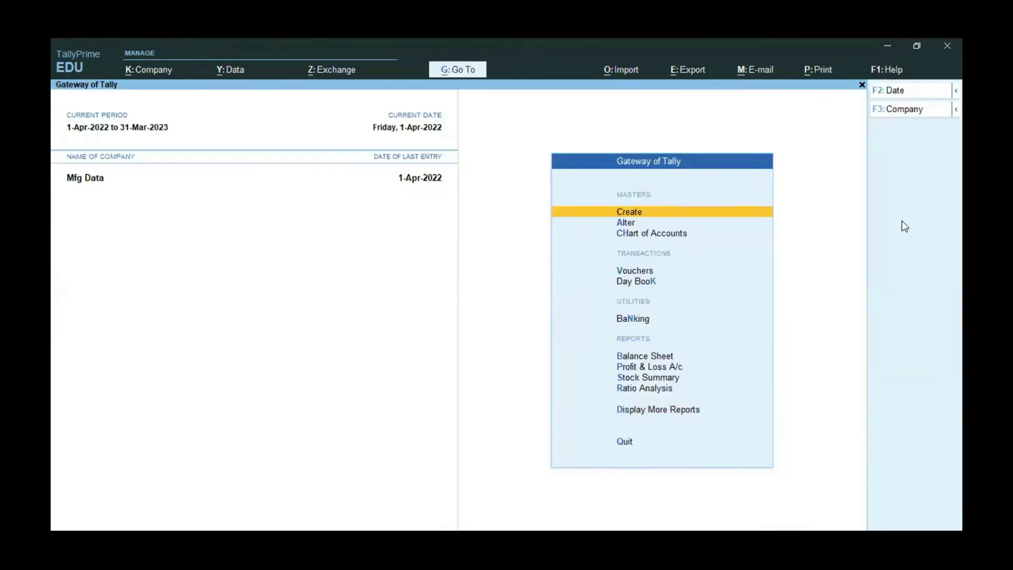
- Open the Balance Sheet report from the Gateway of Tally
key("Up")
key("Up")
key("Up")
key("Down")
key("Down")
key("Down")
key("Down")
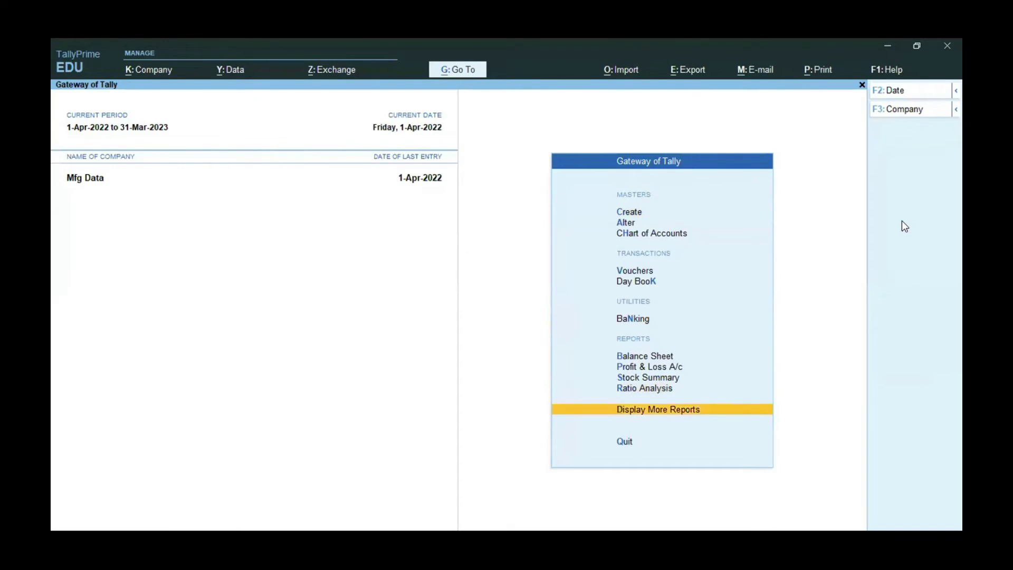
key("Down")
key("Down")
key("Down")
key("Down")
key("Down")
key("Down")
key("Down")
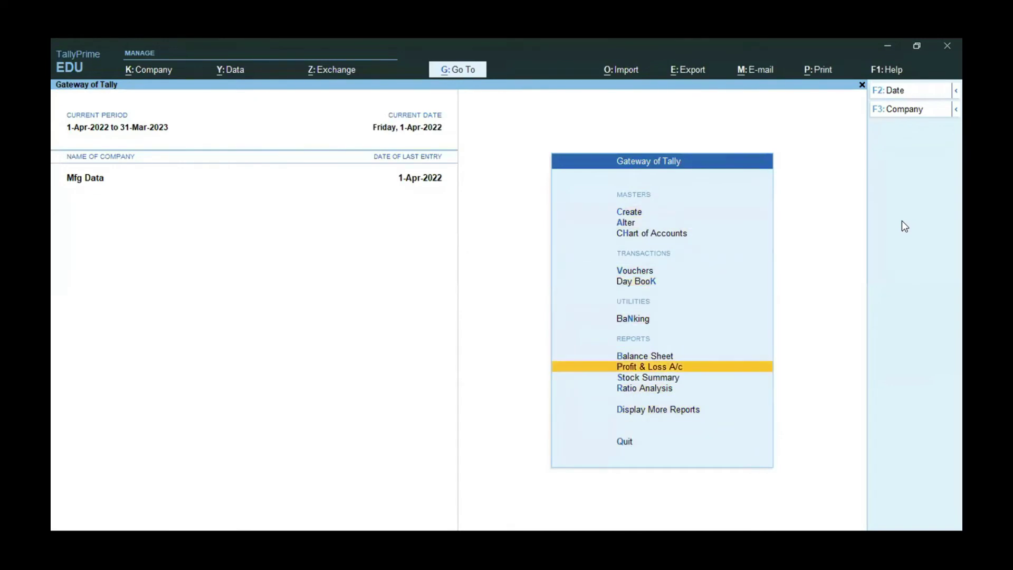
key("Up")
key("Up")
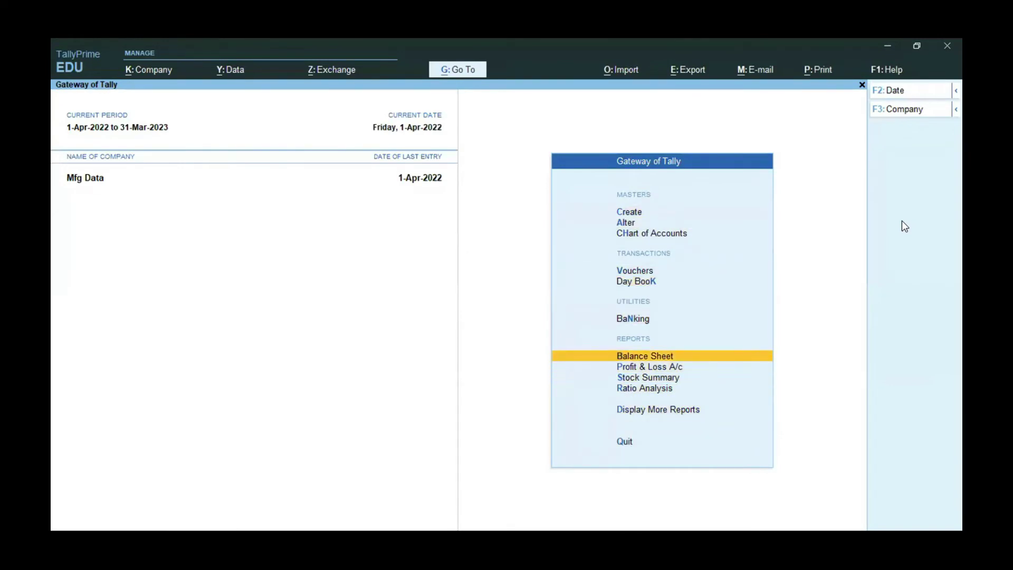
key("Return")
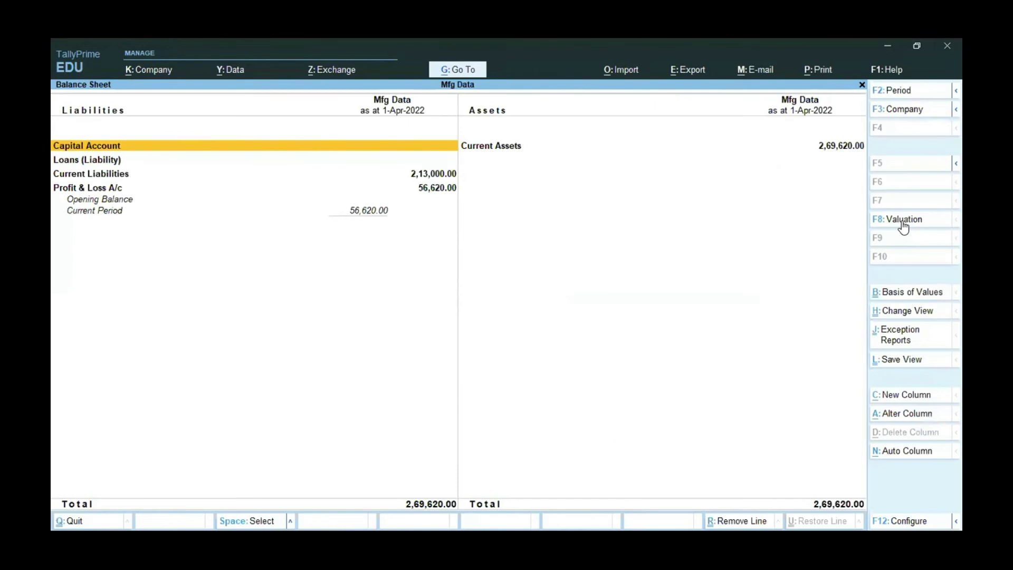
- Show the Balance Sheet in detail and drill down into Closing Stock under Current Assets
key("alt+F5")
key("Down")
key("Down")
key("Up")
key("Right")
key("Return")
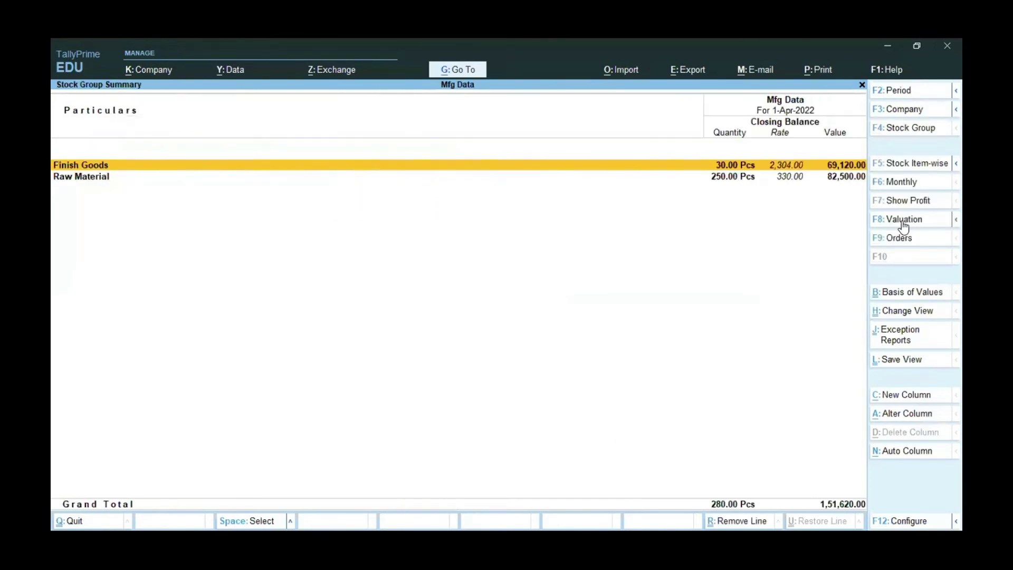
- Return from the stock group summary, review the Current Assets lines down to Bank Accounts, and close the Balance Sheet
key("Escape")
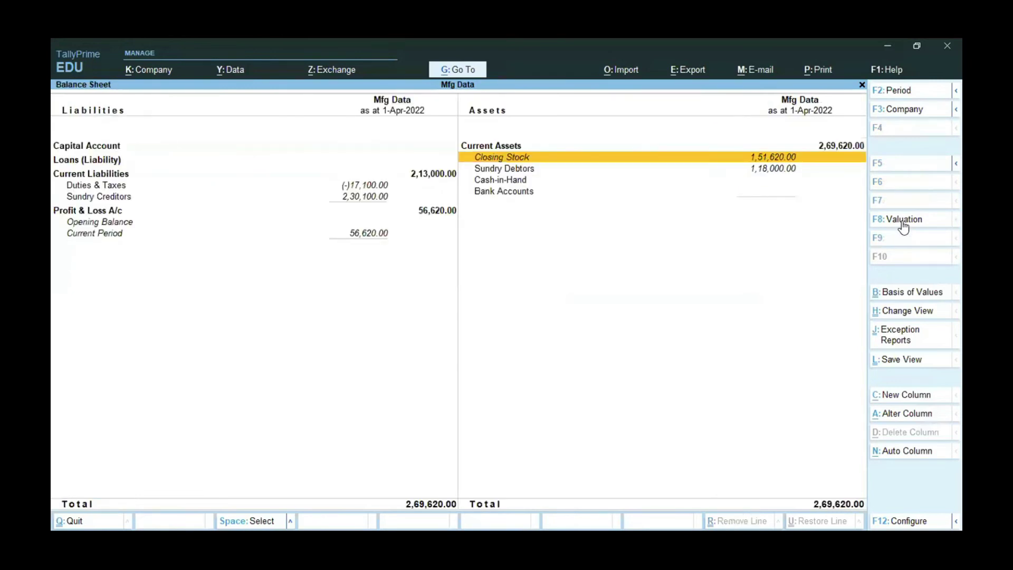
key("Down")
key("Down")
key("Down")
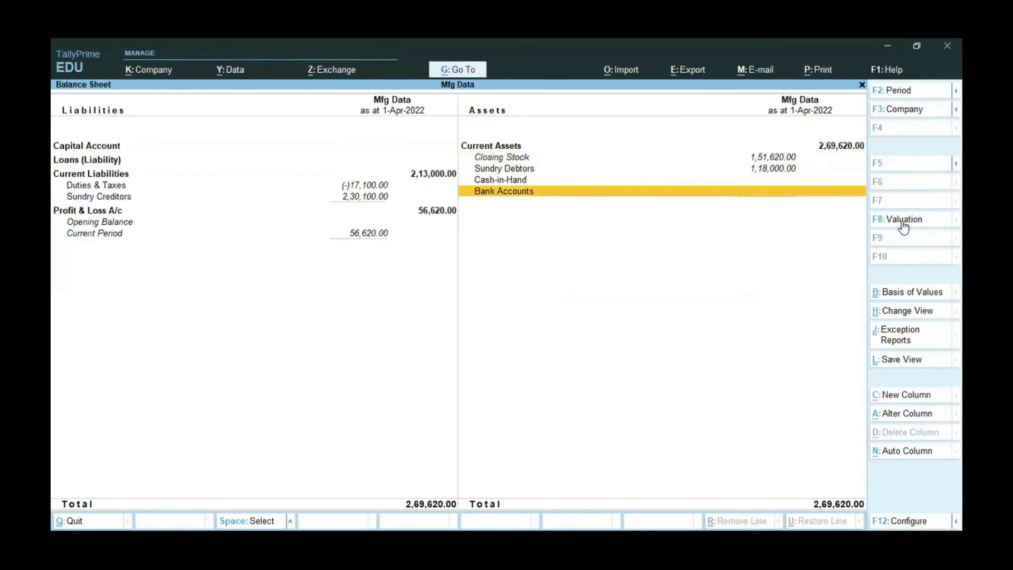
key("Escape")
- Open the Profit & Loss A/c report and select the Gross Profit b/f line
key("Down")
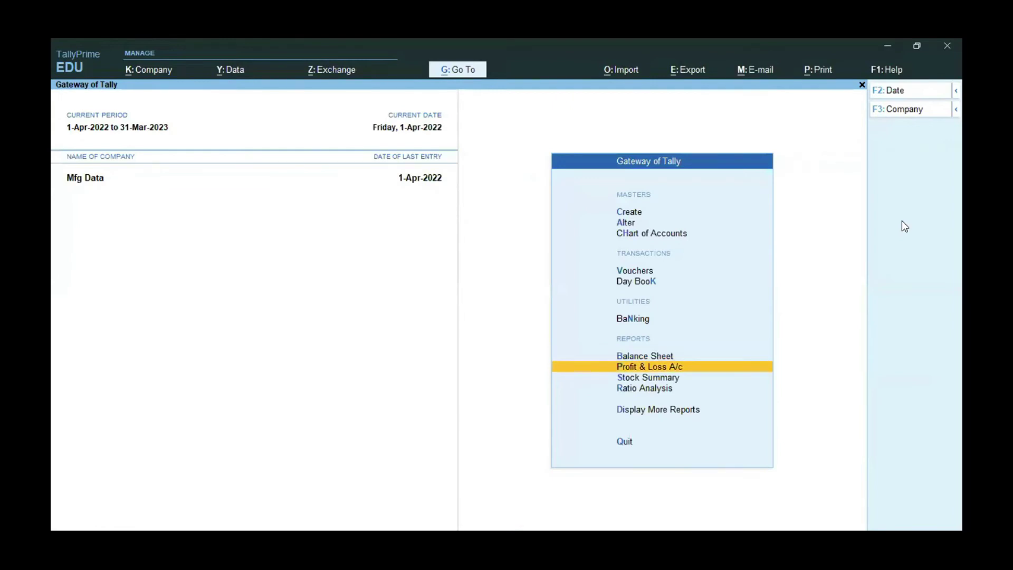
key("Return")
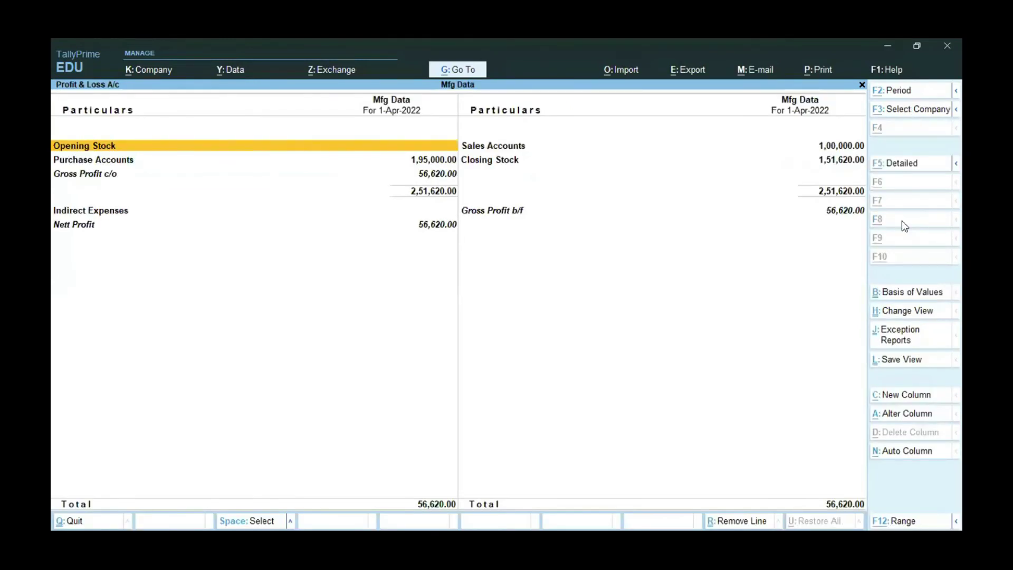
key("F2")
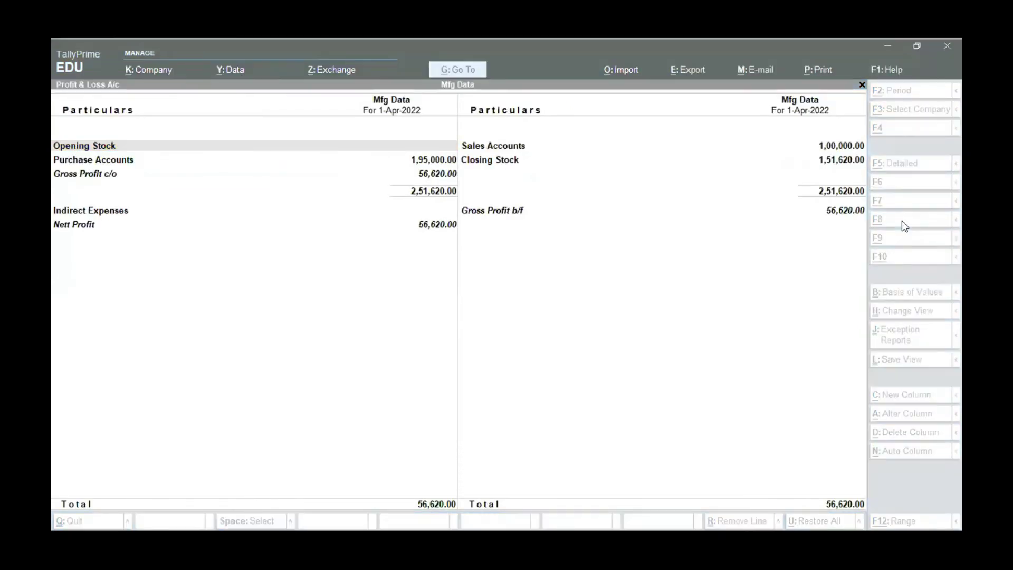
left_click(486, 210)
left_click(493, 212)
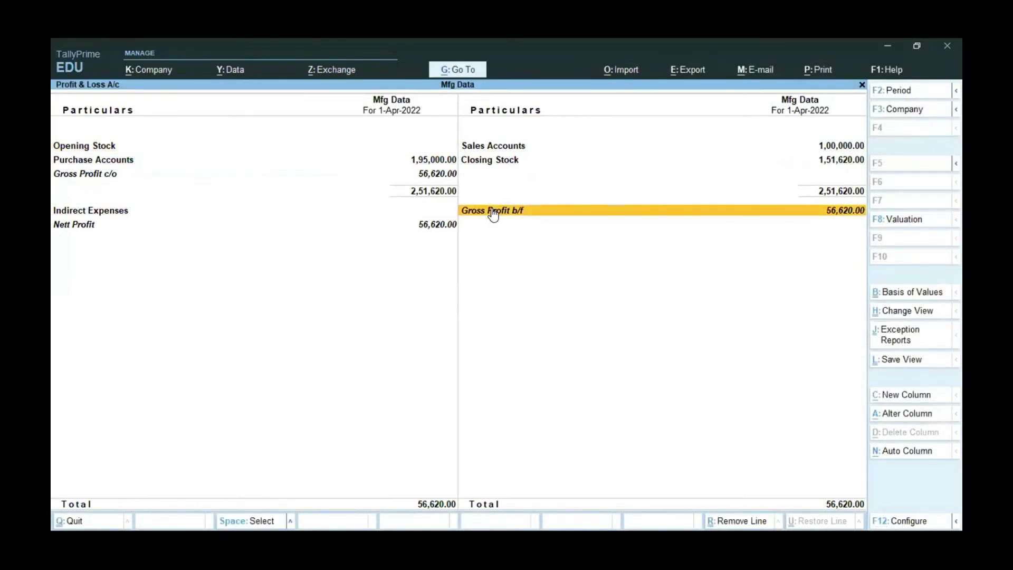
- Show the Profit & Loss A/c in detail, examine the Finish Goods and Raw Material closing stock and gross profit, and close the report
key("alt+F5")
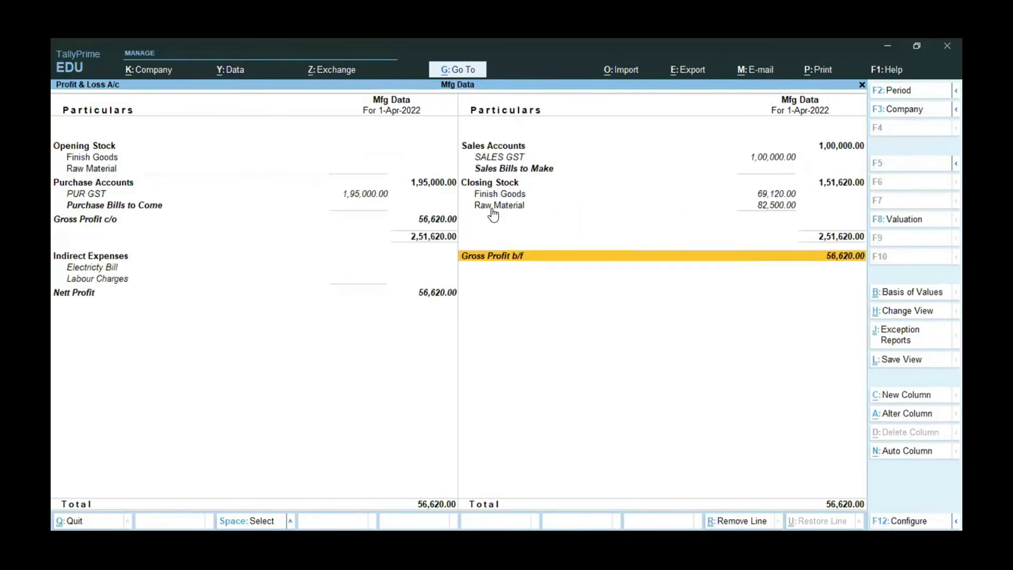
key("Up")
key("Up")
key("Up")
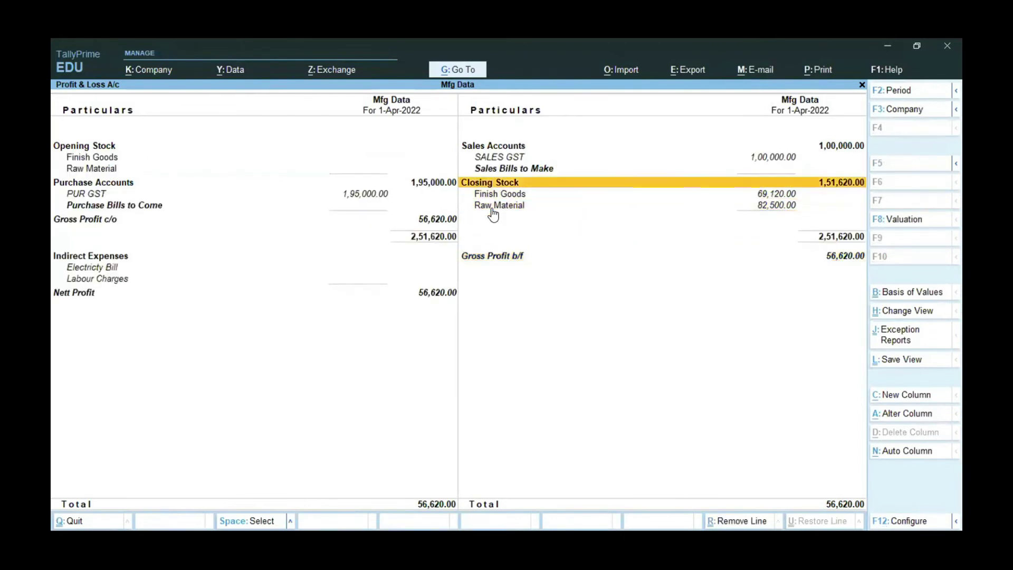
key("Down")
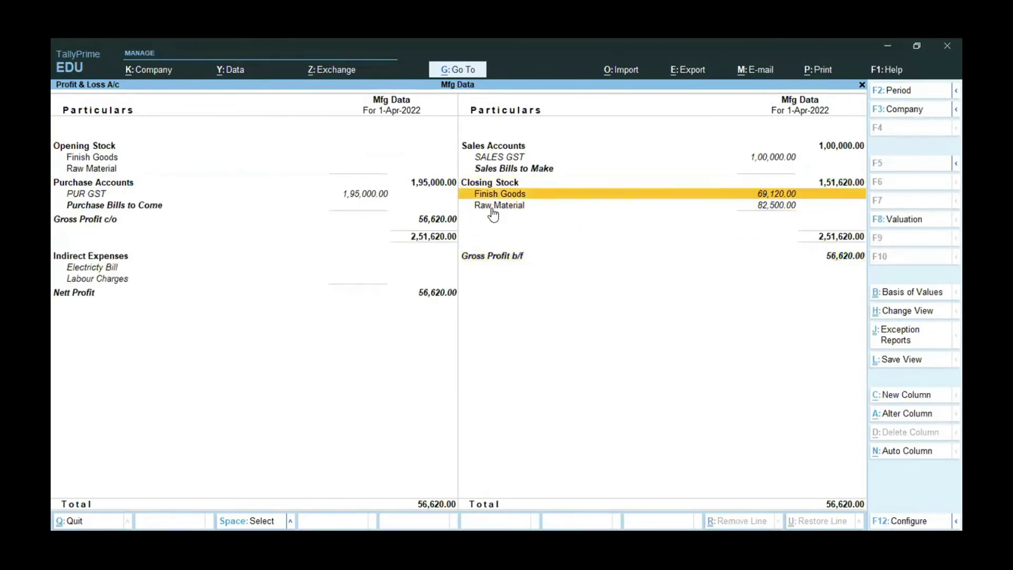
key("Down")
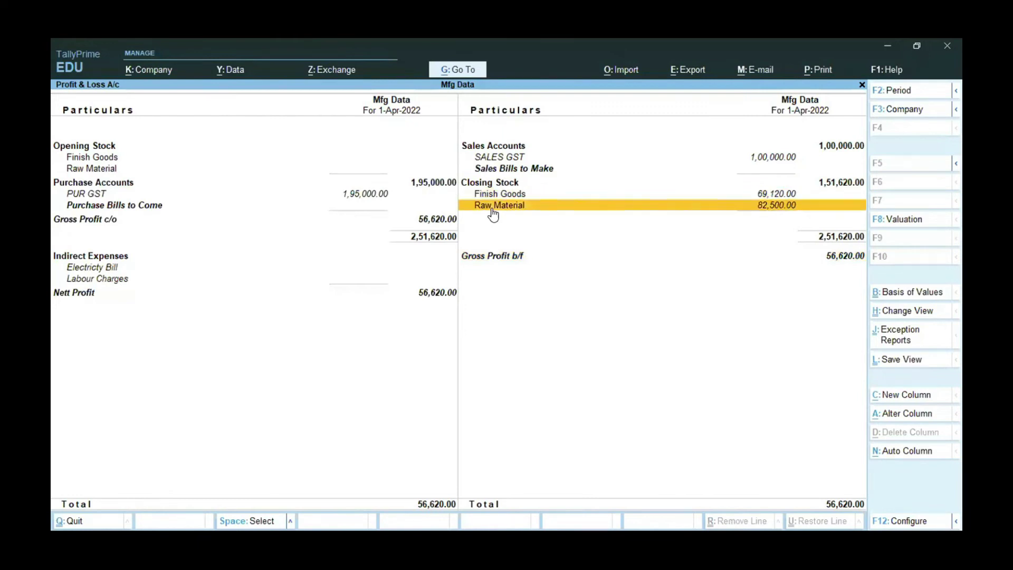
key("Down")
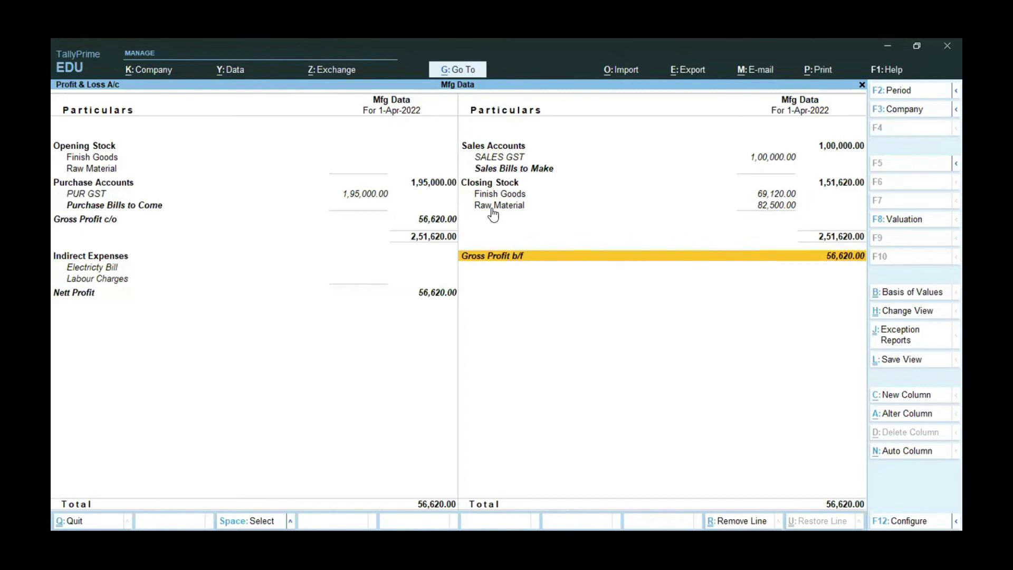
key("Escape")
key("Up")
key("Up")
key("Up")
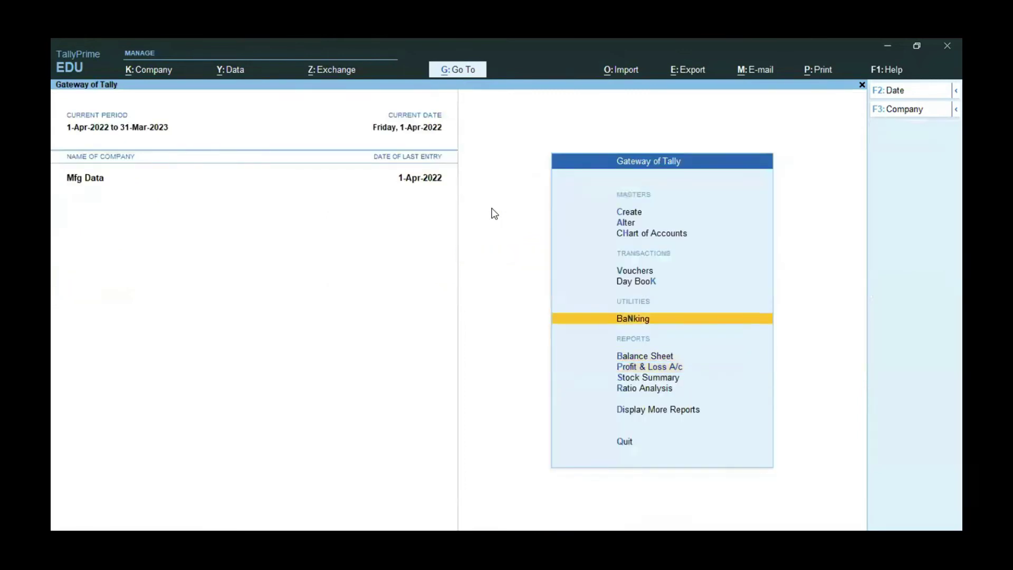
key("Up")
key("Up")
key("Down")
key("Down")
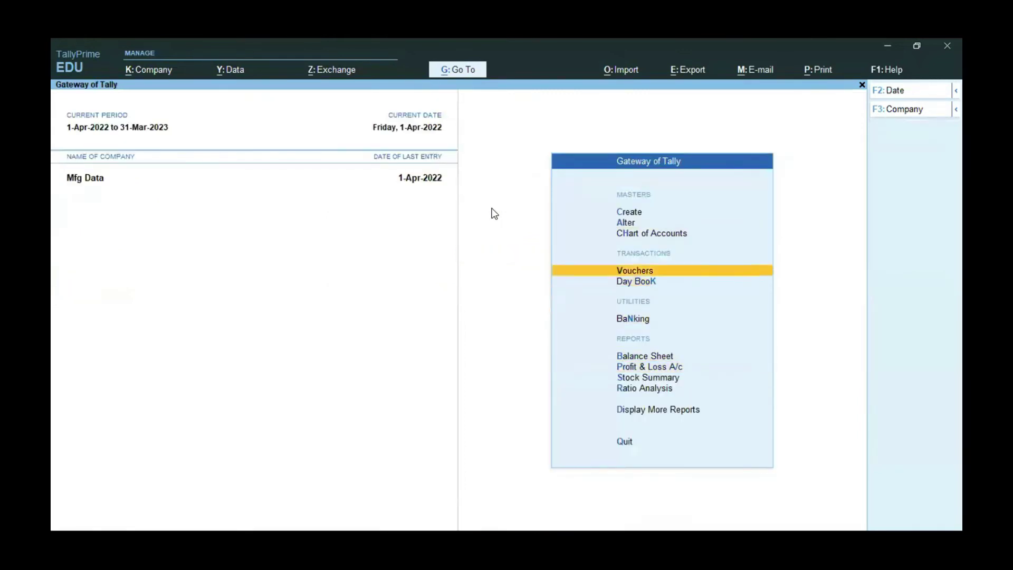
key("Up")
key("Up")
key("Up")
key("Up")
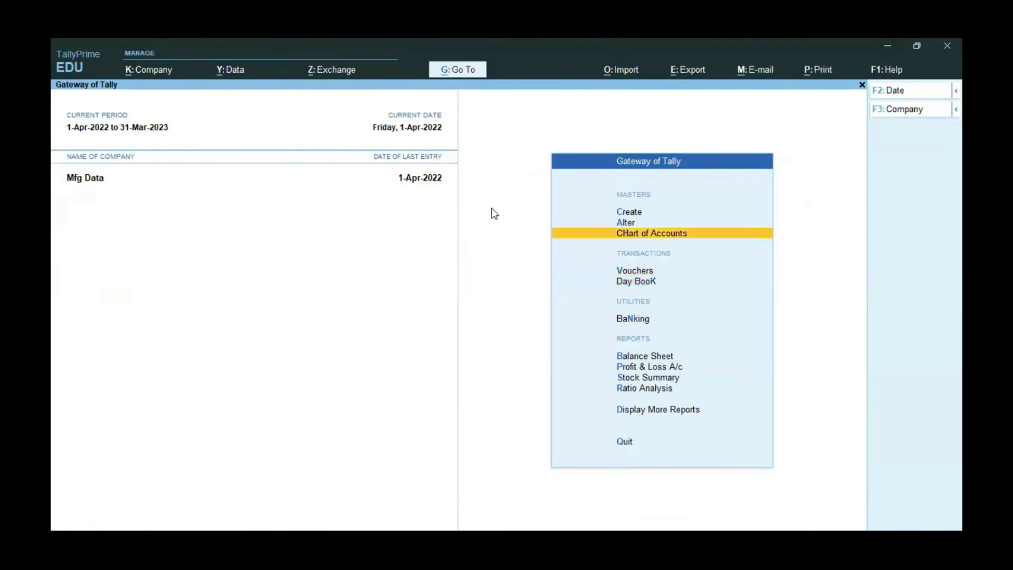
key("Down")
key("Down")
key("Down")
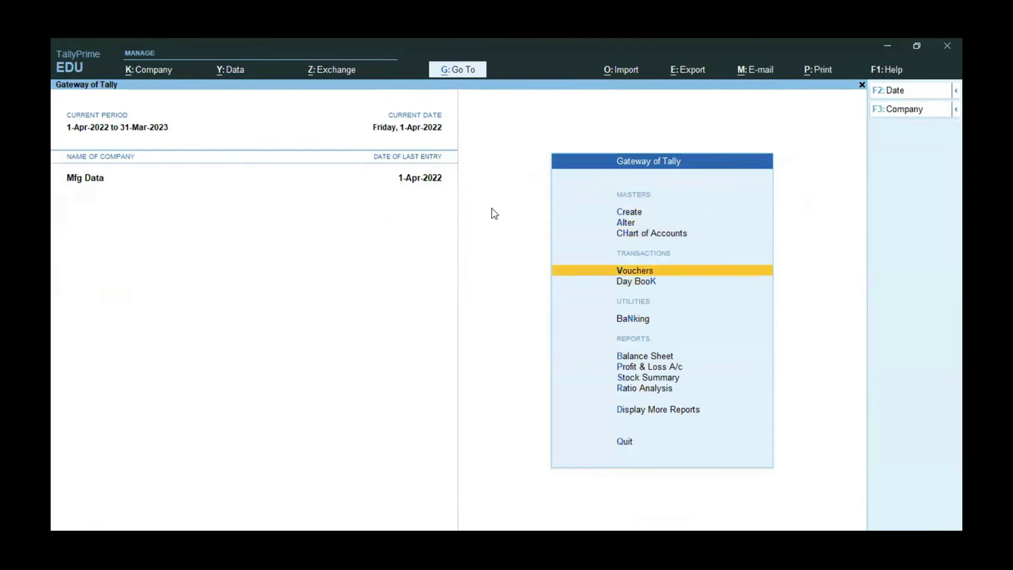
key("Down")
key("Down")
key("Down")
key("Down")
key("Down")
key("Down")
key("Down")
key("Down")
key("Up")
key("Return")
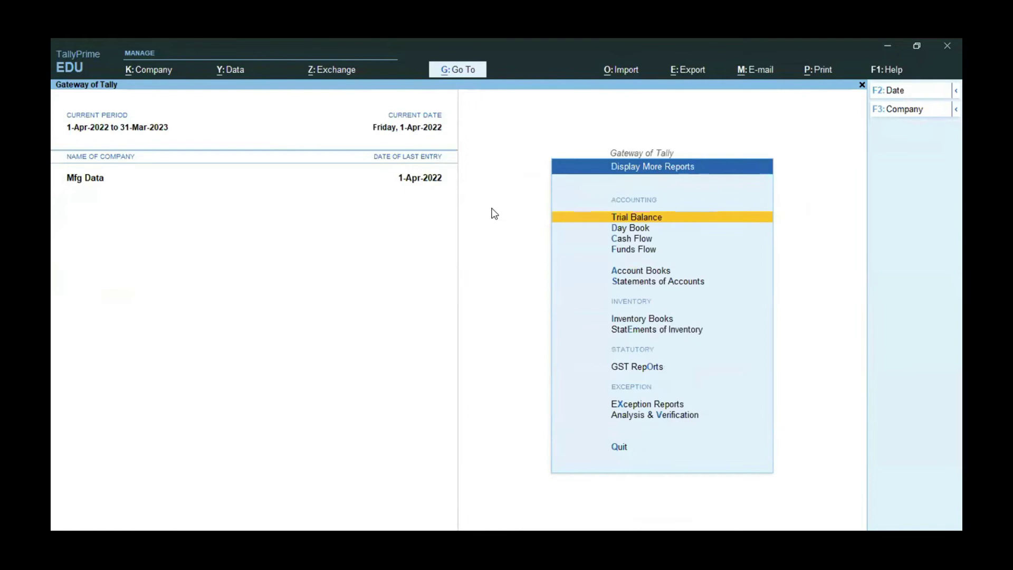
key("Escape")
key("Escape")
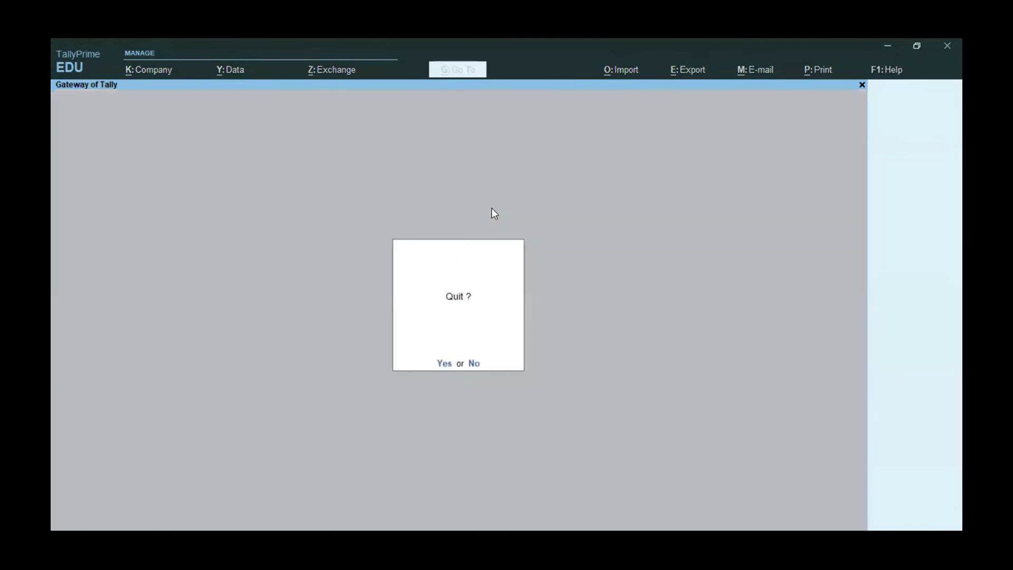
key("Escape")
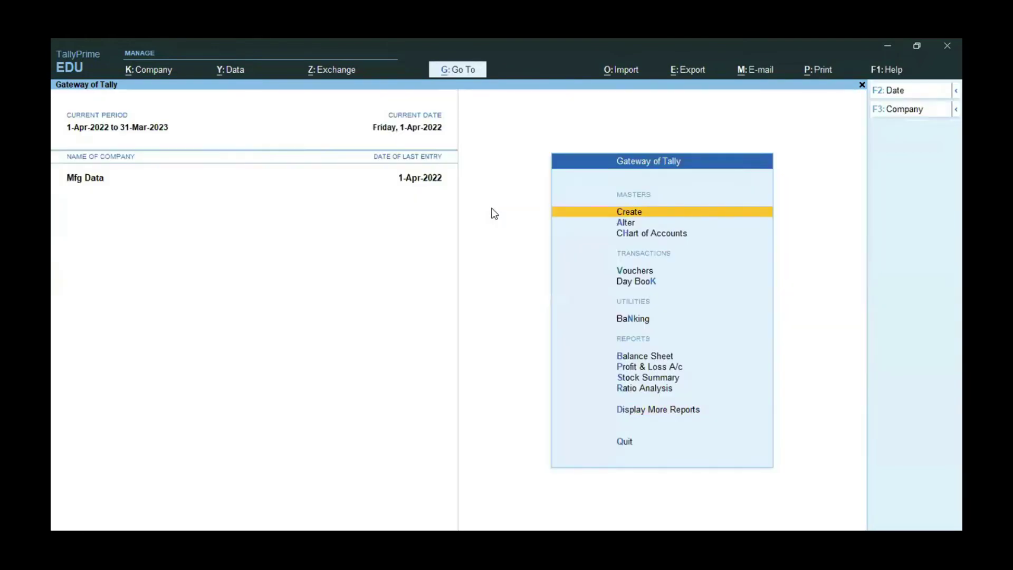